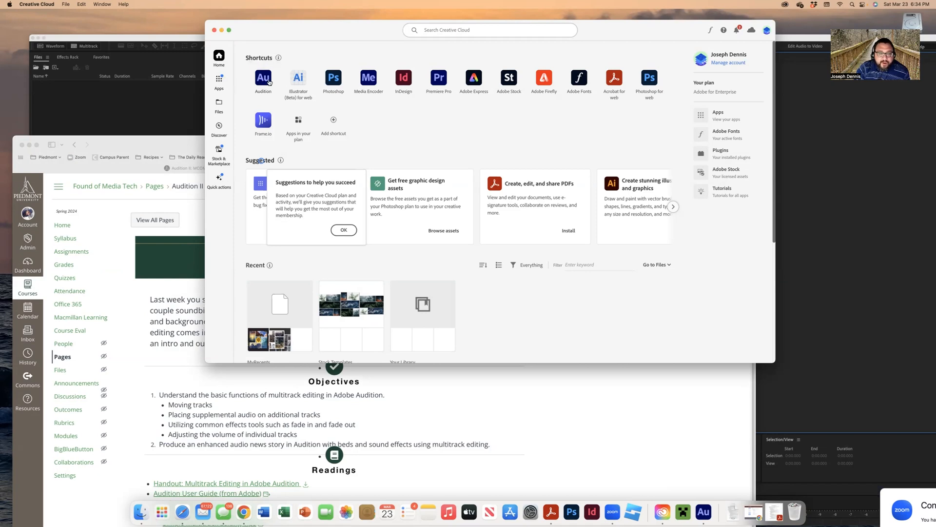
Switch to Adobe Audition and enlarge its window for editing
click(153, 38)
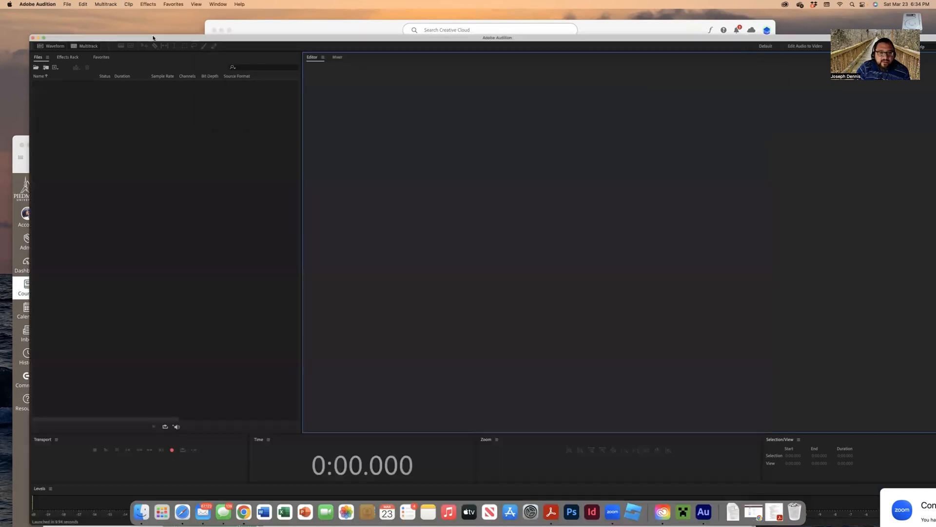
double_click(153, 38)
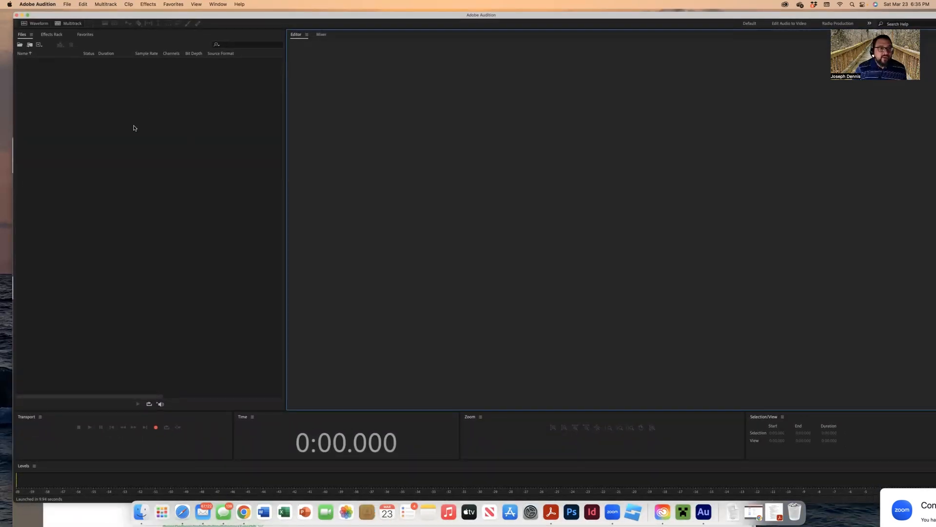
click(179, 5)
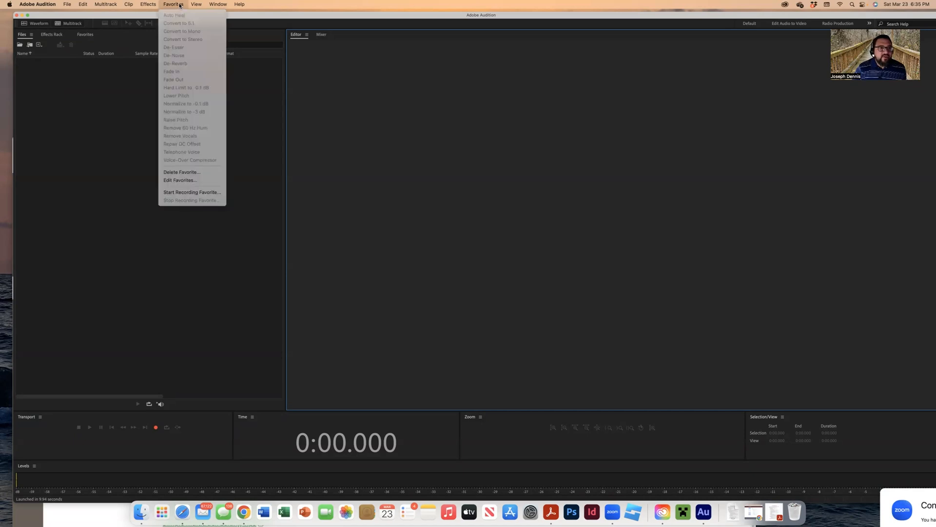
mouse_move(218, 4)
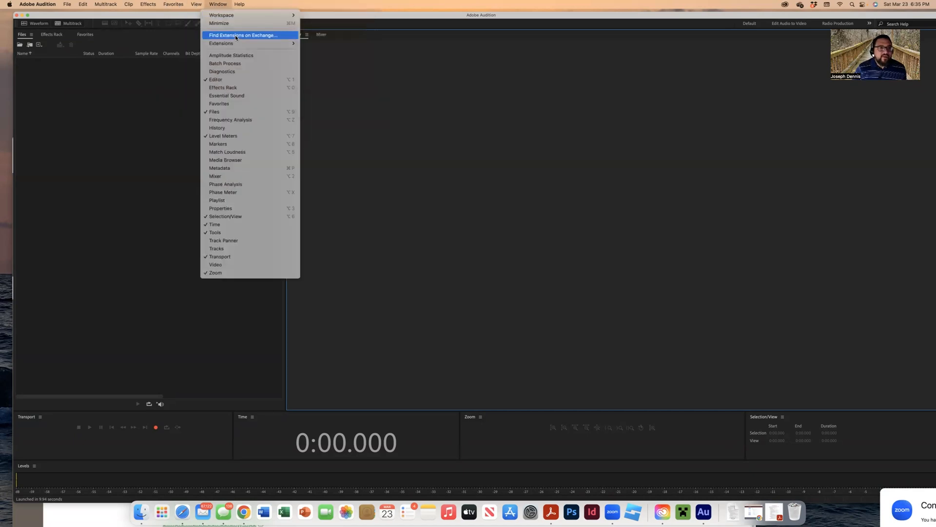
click(331, 24)
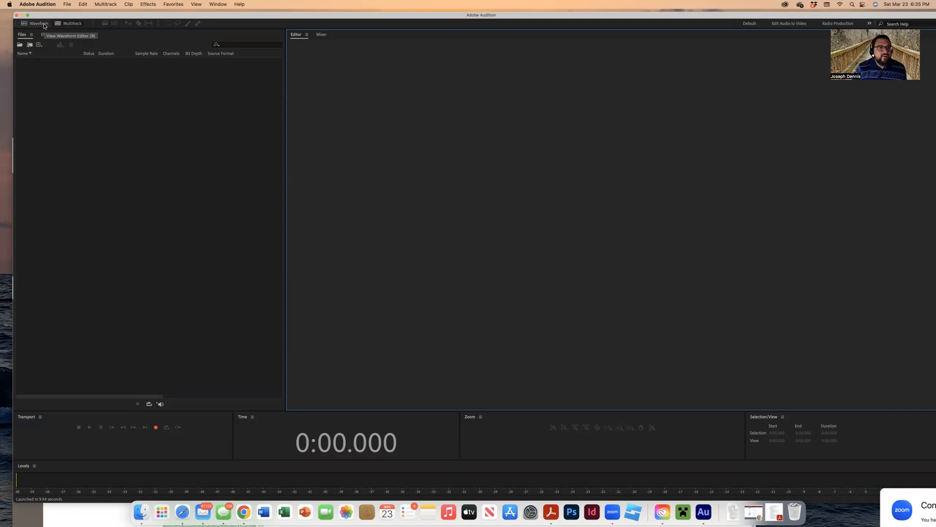
Create a multitrack session named with the instructor's last name plus "_Audio2Master", stored in the Desktop's Adobe Audition Work folder
click(78, 24)
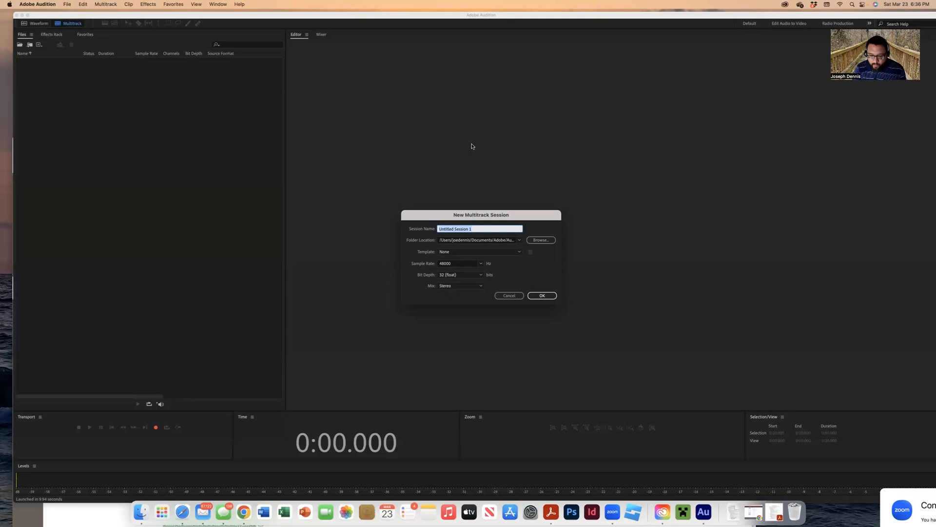
text(Dennis_Audio2Master)
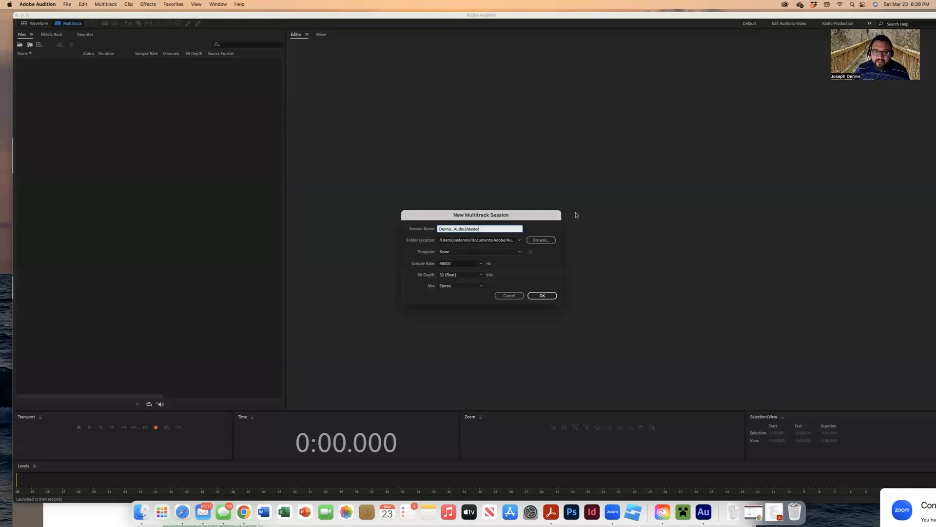
click(547, 240)
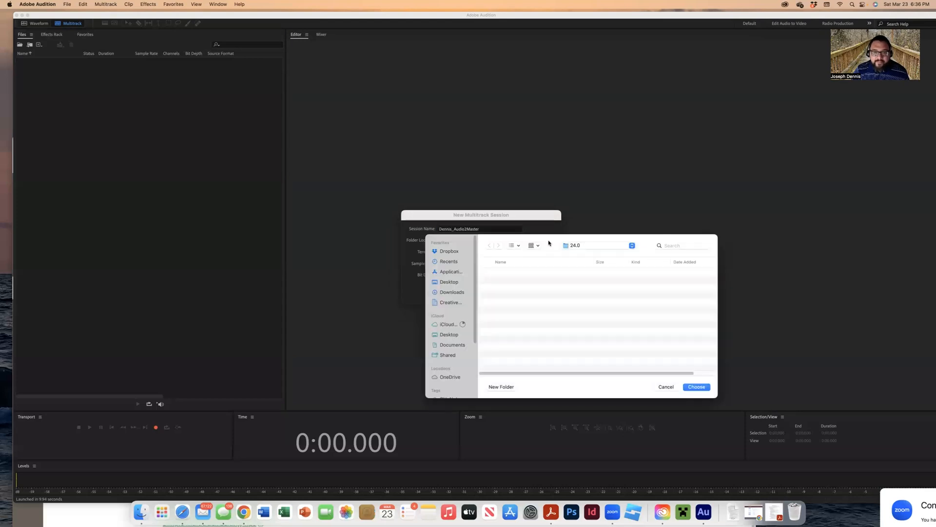
click(456, 282)
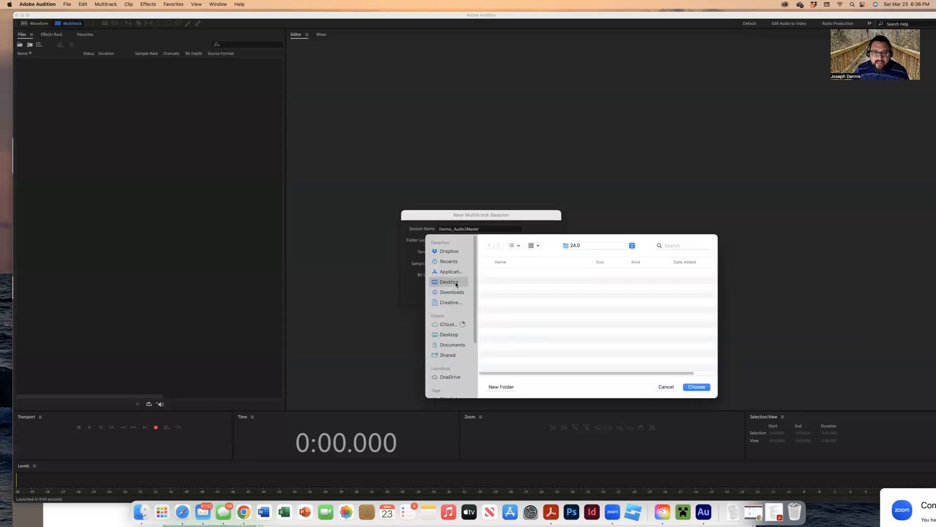
double_click(528, 274)
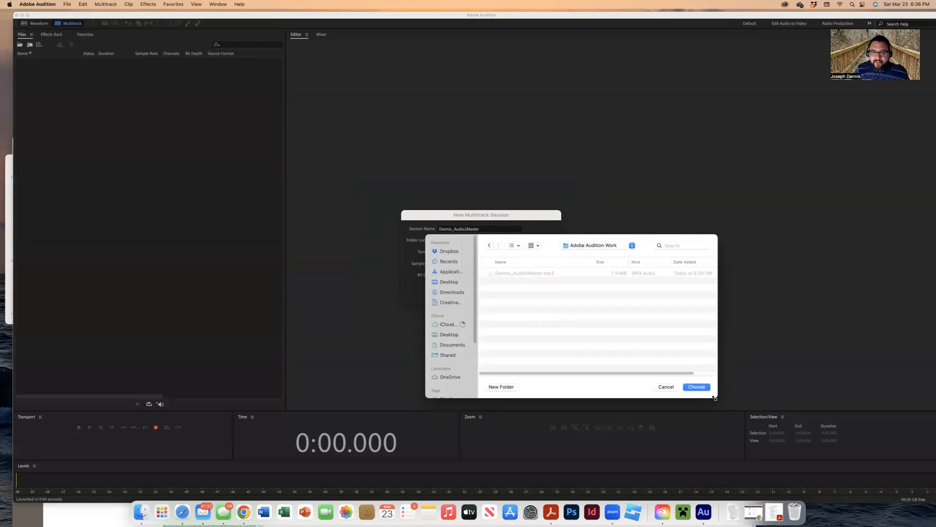
click(701, 388)
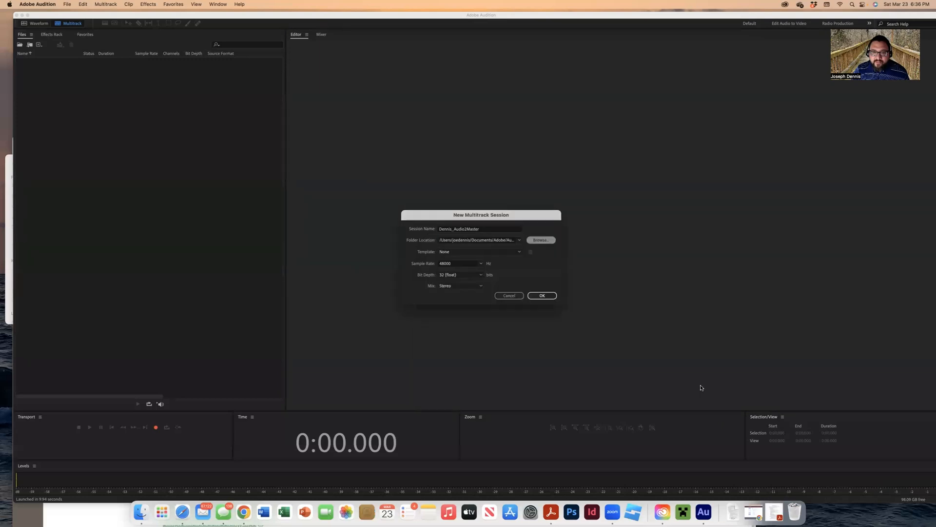
click(550, 295)
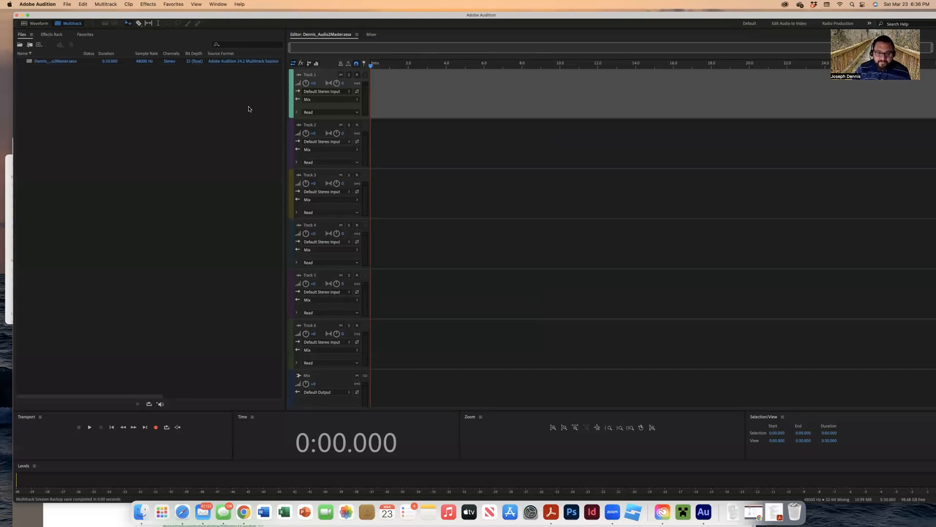
Switch to Safari and view the Multitrack Editing in Adobe Audition handout from the Audition II course page, then close it
click(182, 511)
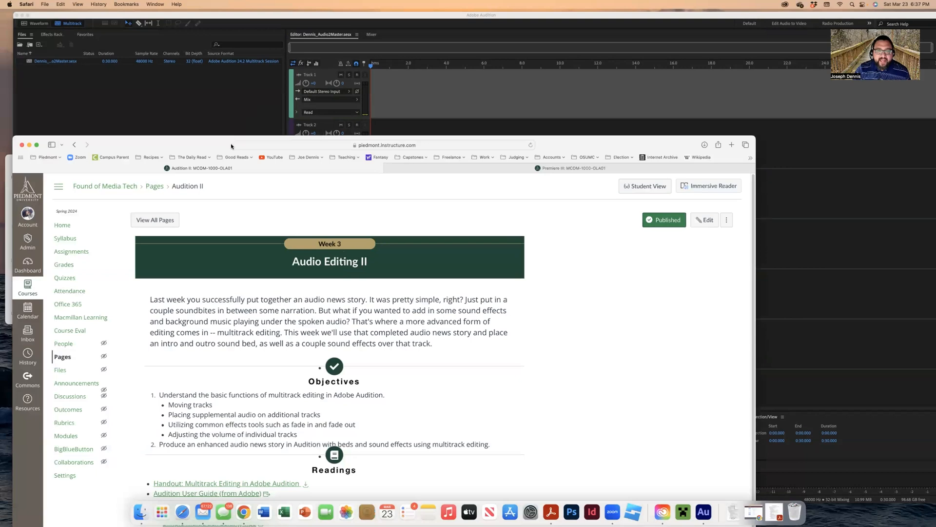
drag(209, 142, 228, 4)
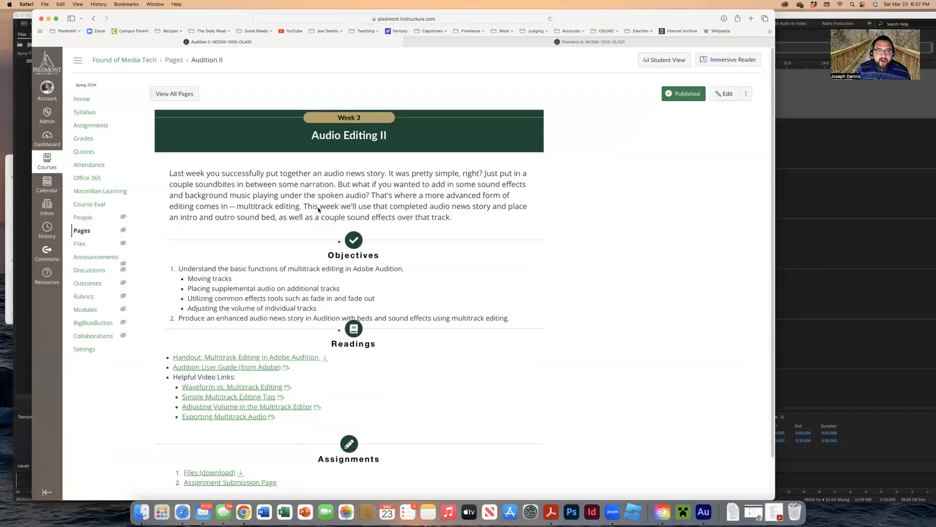
scroll(316, 208, down, 2)
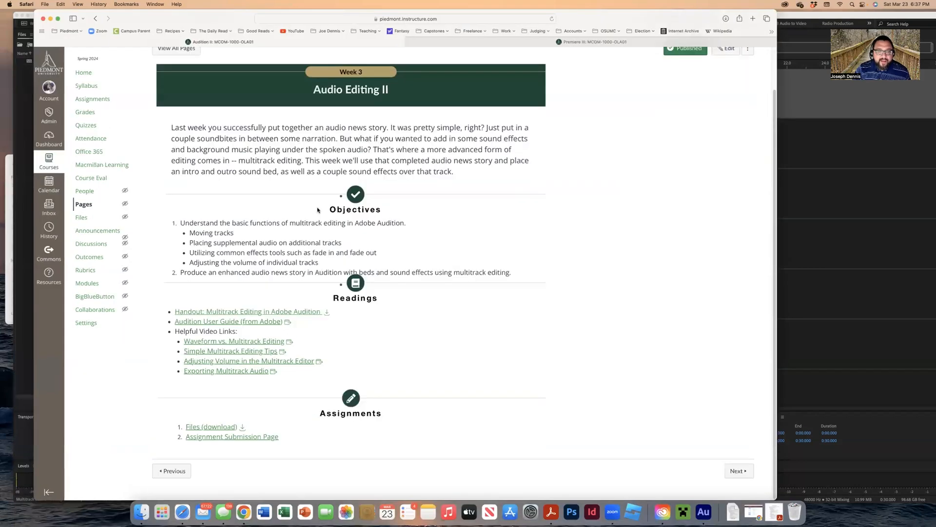
click(269, 311)
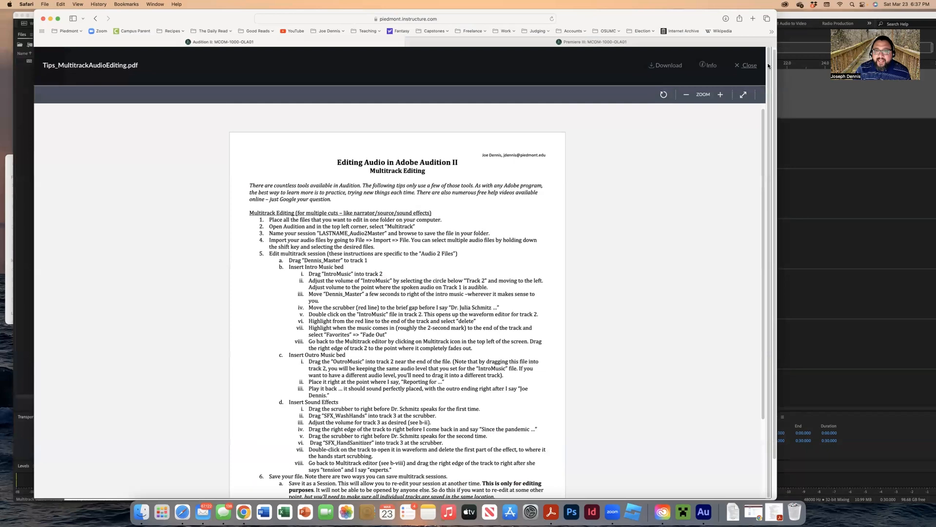
click(748, 65)
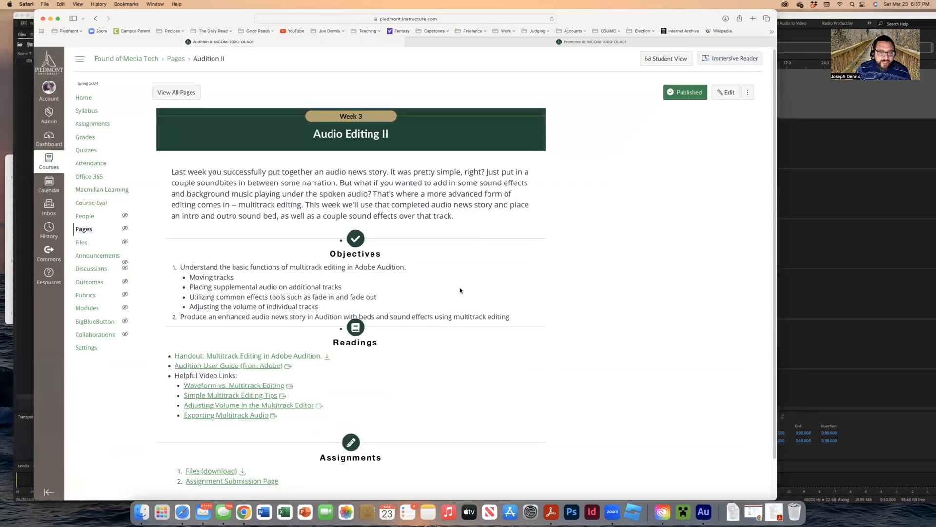
Download Audio 2 Files.zip from the Assignments section of the course page
scroll(461, 290, down, 2)
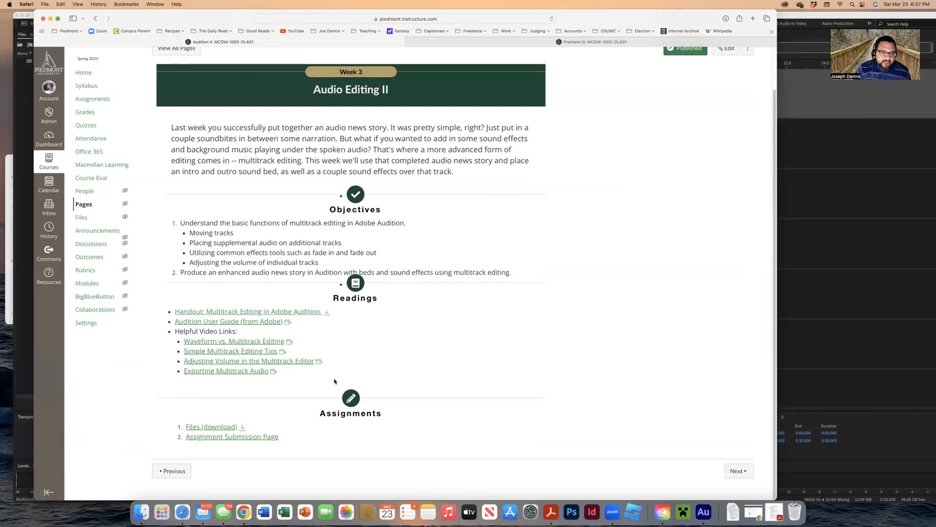
click(212, 427)
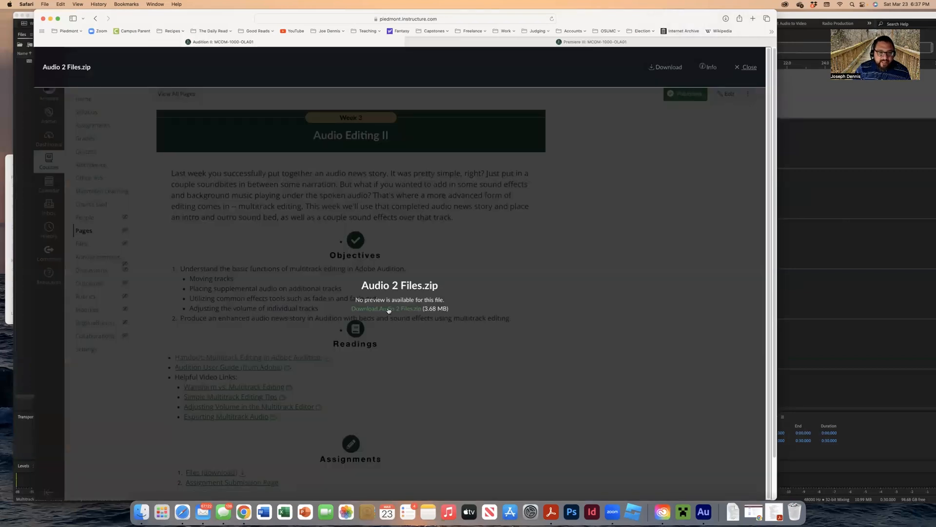
click(404, 310)
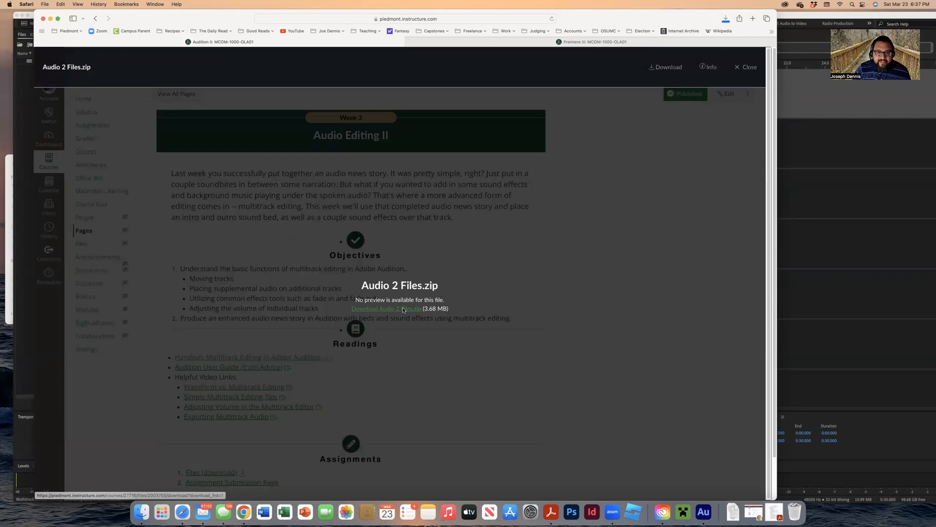
Open the downloaded Audio 2 Files folder in Finder and move its window clear of the other Finder window
click(734, 508)
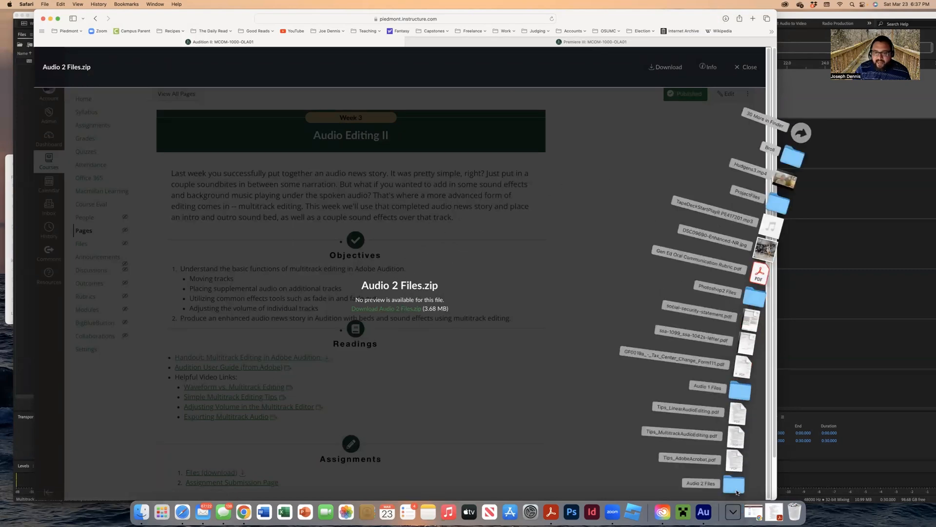
click(736, 489)
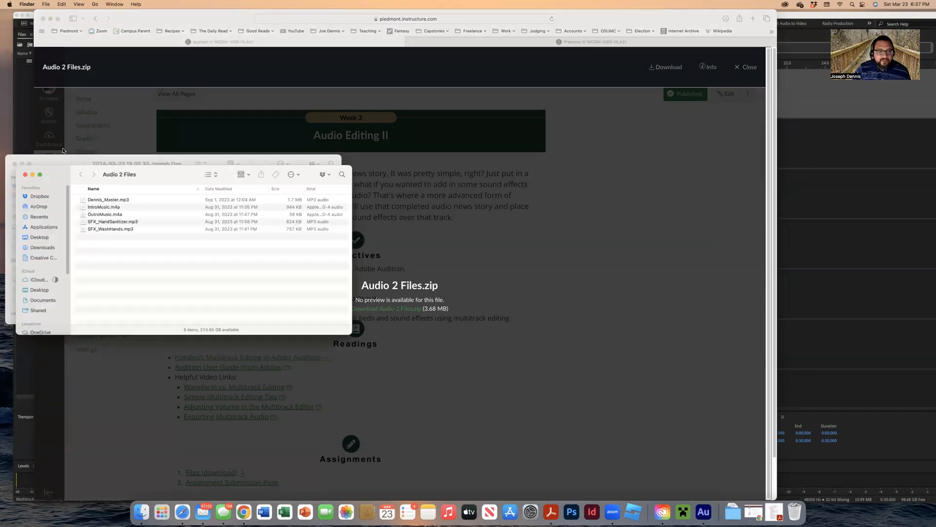
click(21, 164)
drag(51, 174, 626, 155)
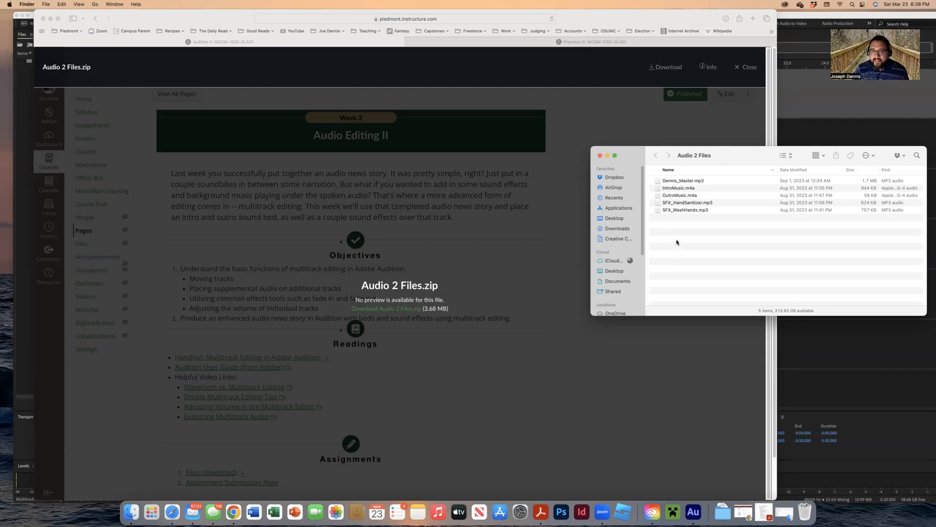
Bring Audition to the front and narrow its window so the Finder windows show beside it
click(800, 17)
double_click(615, 19)
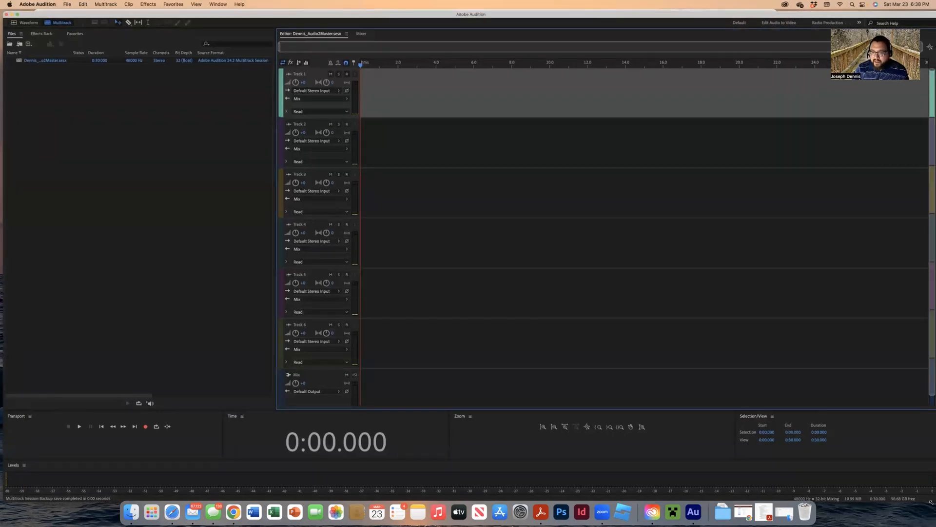
drag(931, 500, 701, 490)
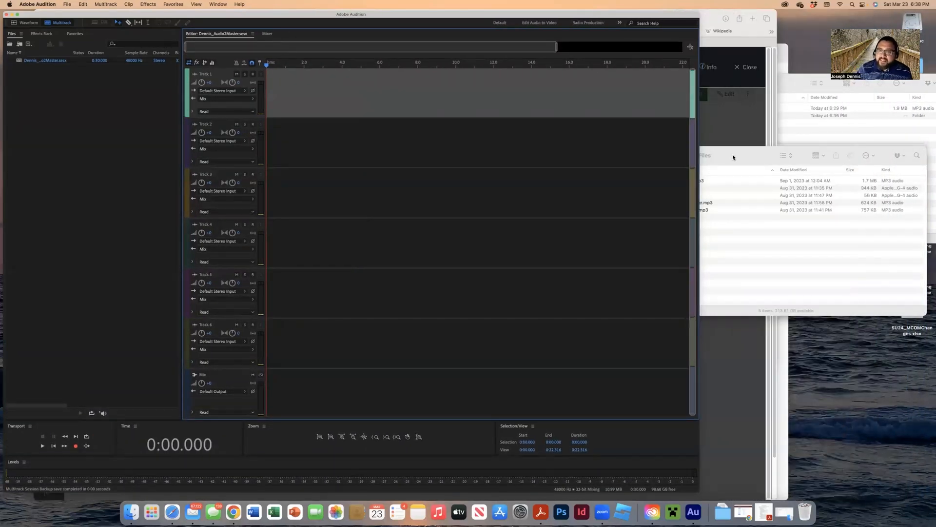
click(69, 4)
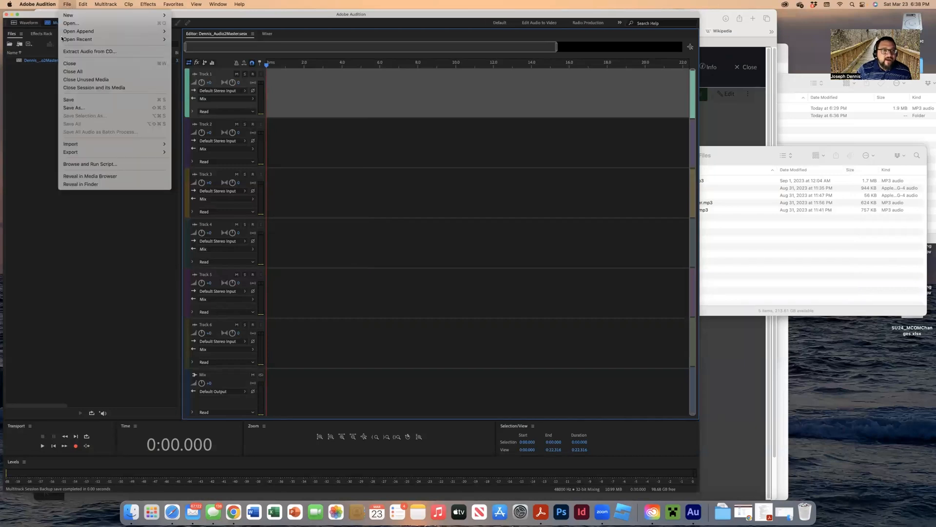
mouse_move(75, 147)
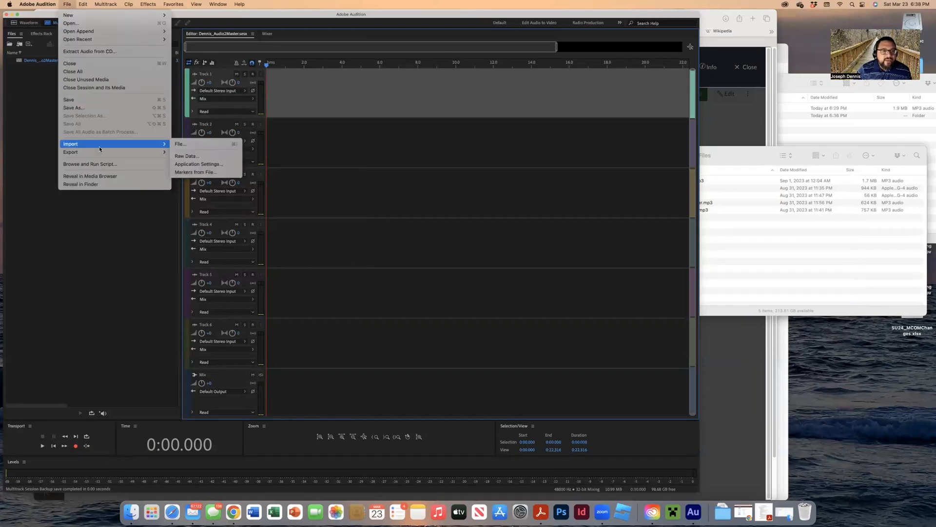
click(775, 248)
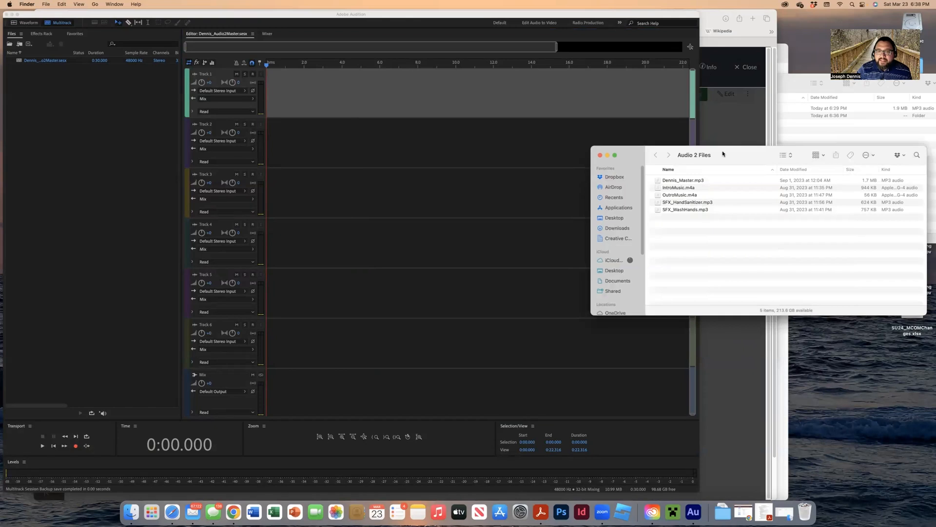
Reposition the Audio 2 Files folder window and place its master narration MP3 at the start of Track 1
drag(756, 153, 802, 113)
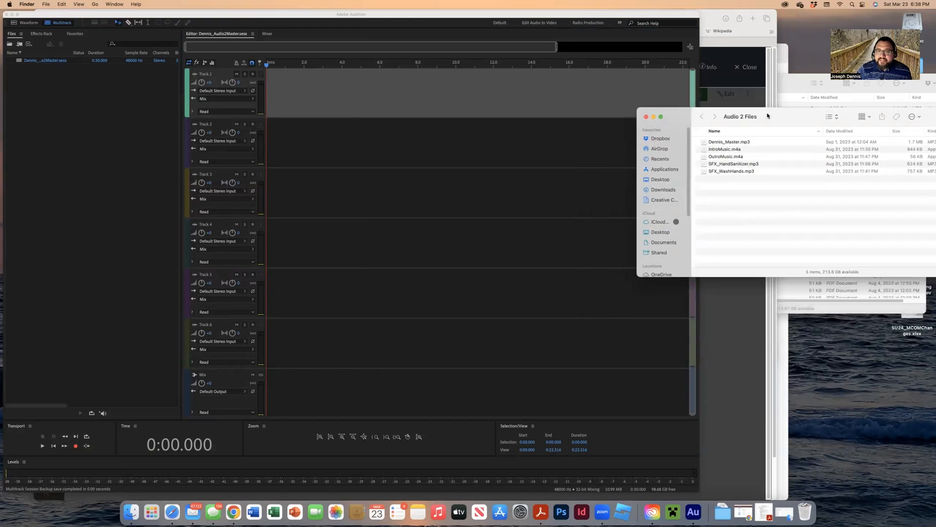
click(710, 142)
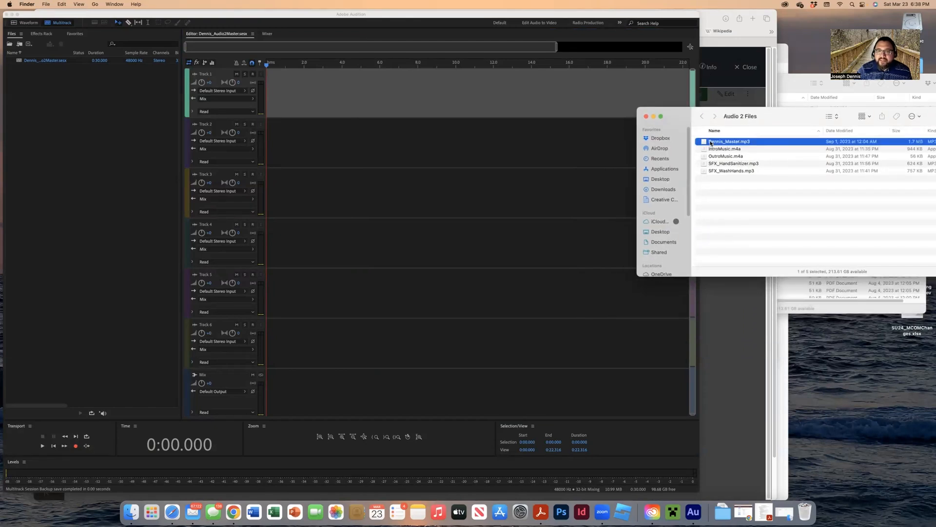
drag(710, 143, 254, 91)
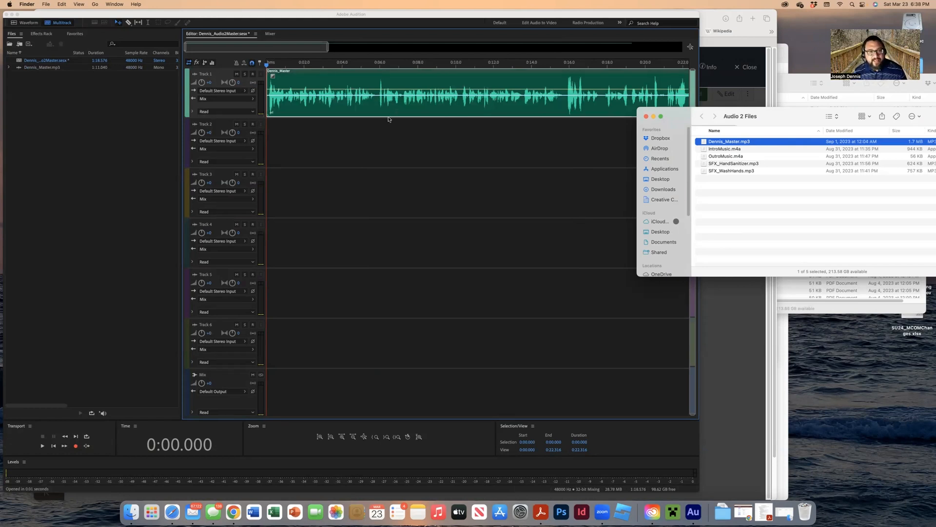
Play the master narration MP3 in a Quick Look preview, close it, and return to the Track 1 clip in Audition
key(space)
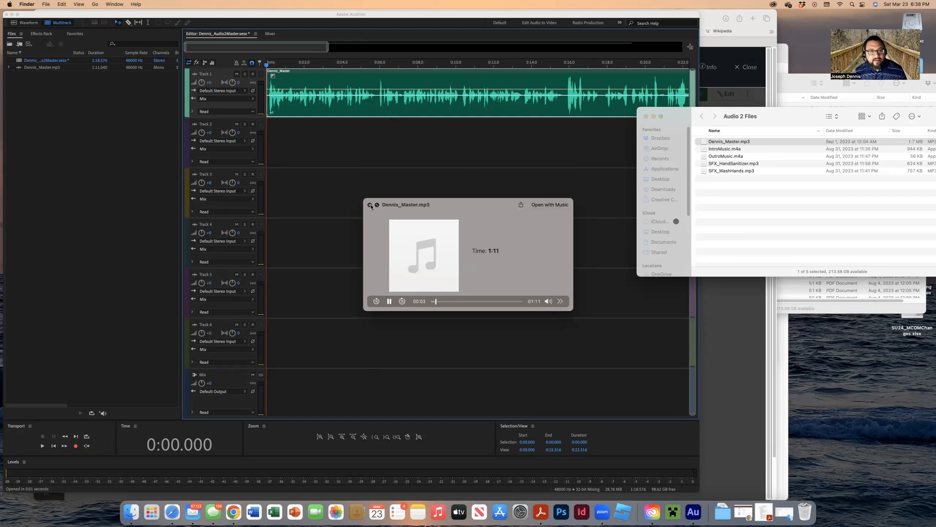
click(370, 205)
click(326, 97)
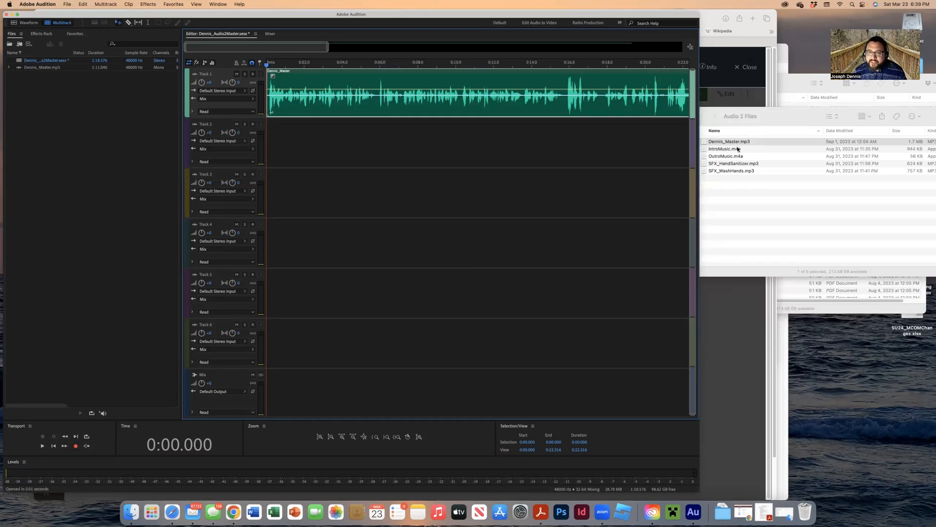
Place IntroMusic.m4a on Track 2, accept the sample rate conversion with its alert turned off for the future, and align the clip with the session start
click(738, 149)
drag(738, 148, 305, 152)
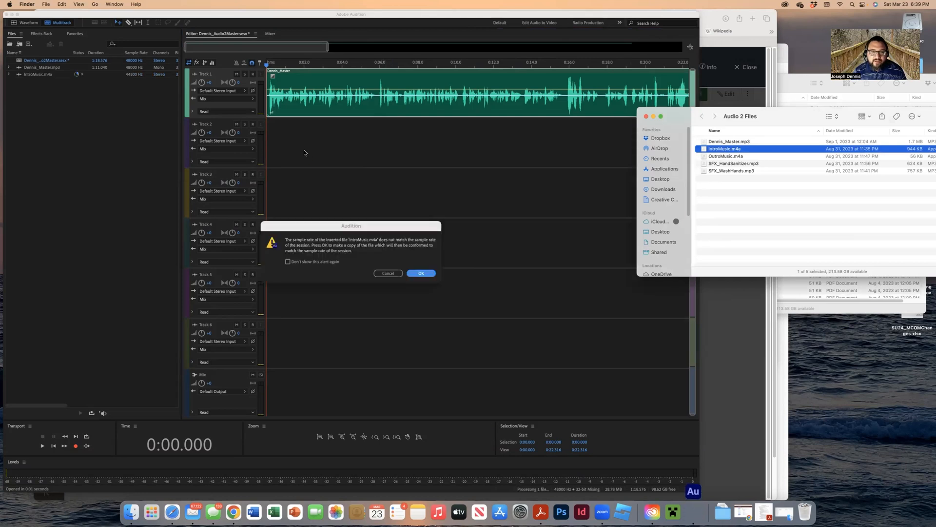
click(305, 264)
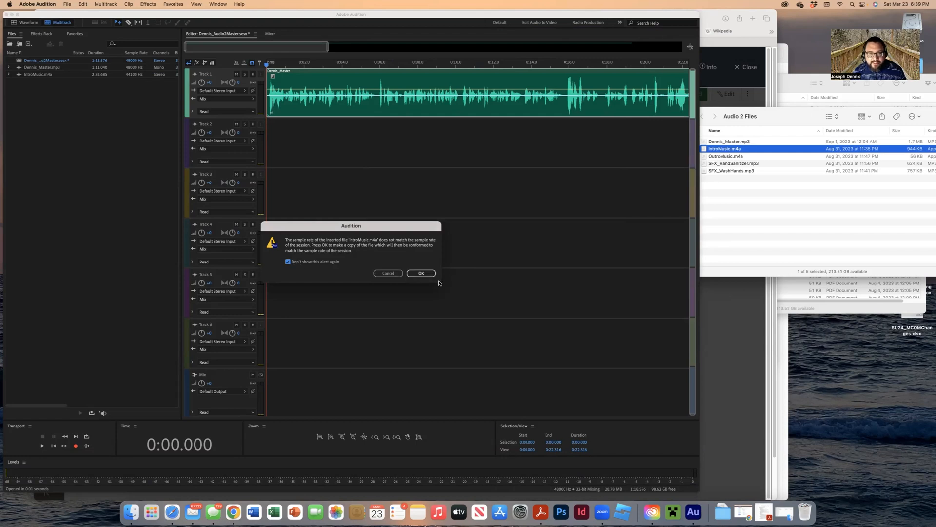
click(422, 274)
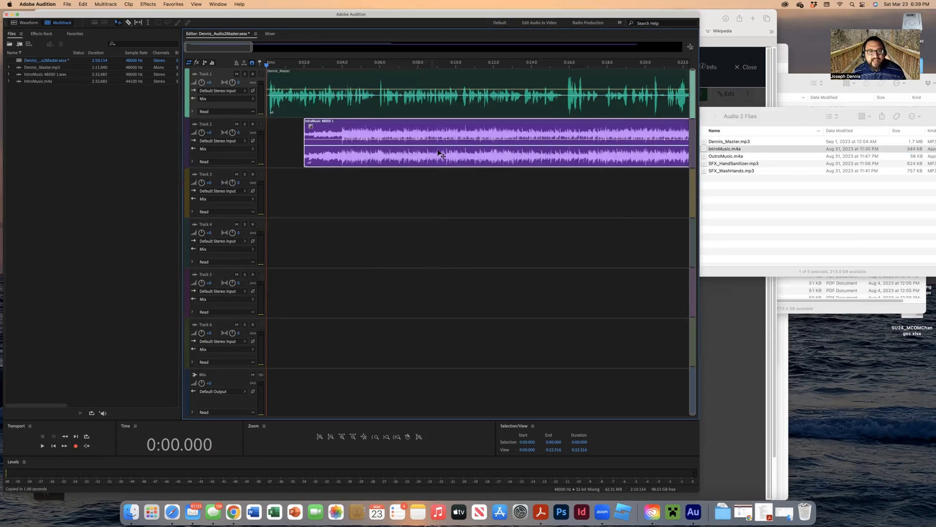
click(463, 155)
drag(464, 155, 384, 168)
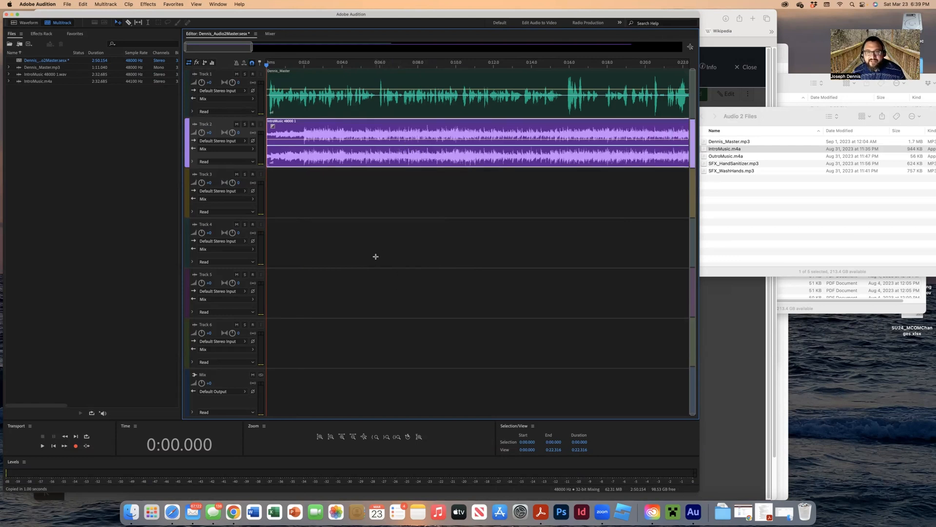
Play the narration and intro music together from the start to judge the balance between the two tracks
key(space)
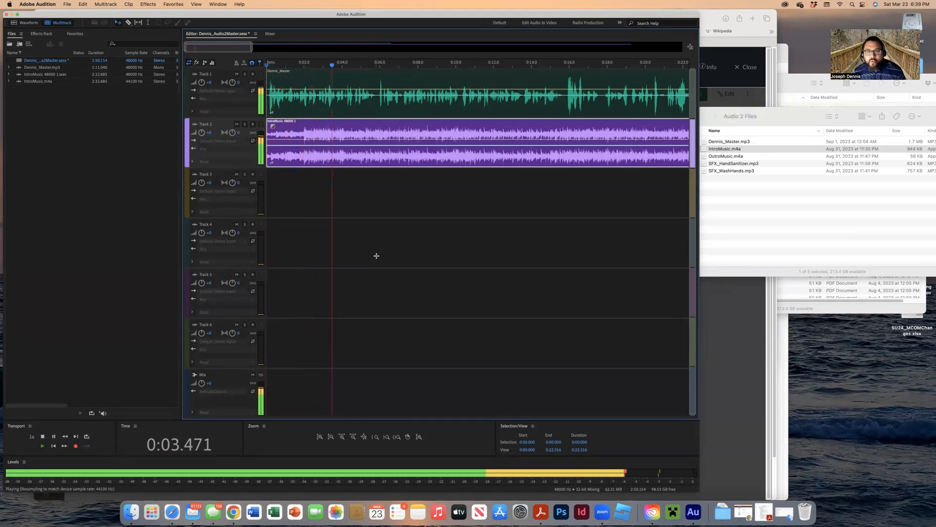
key(space)
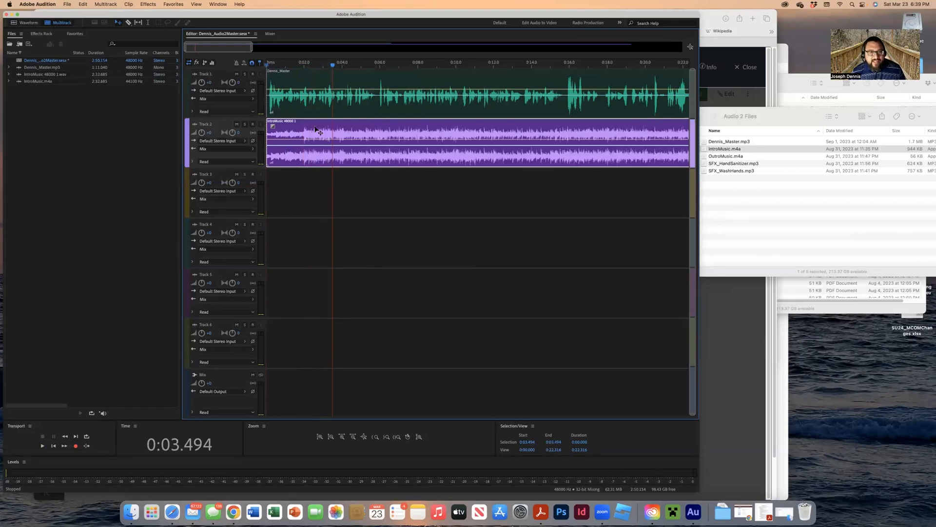
key(space)
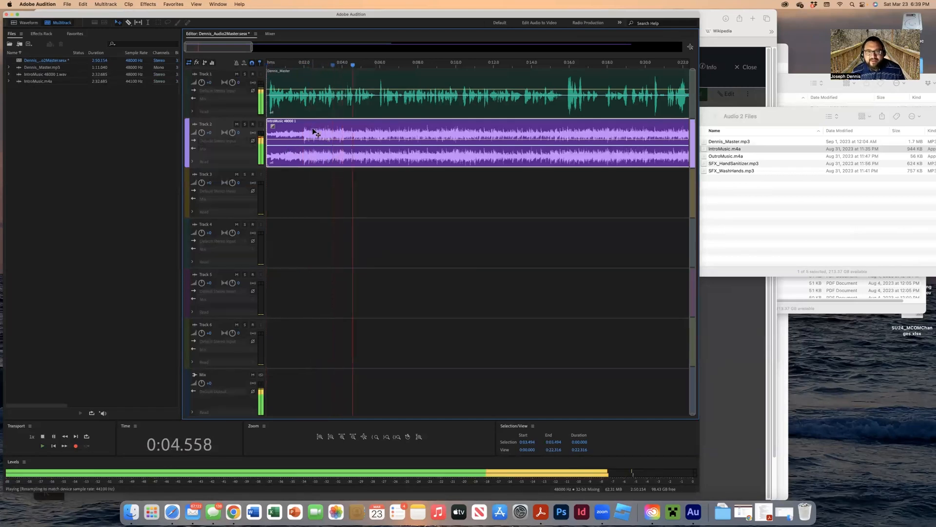
key(space)
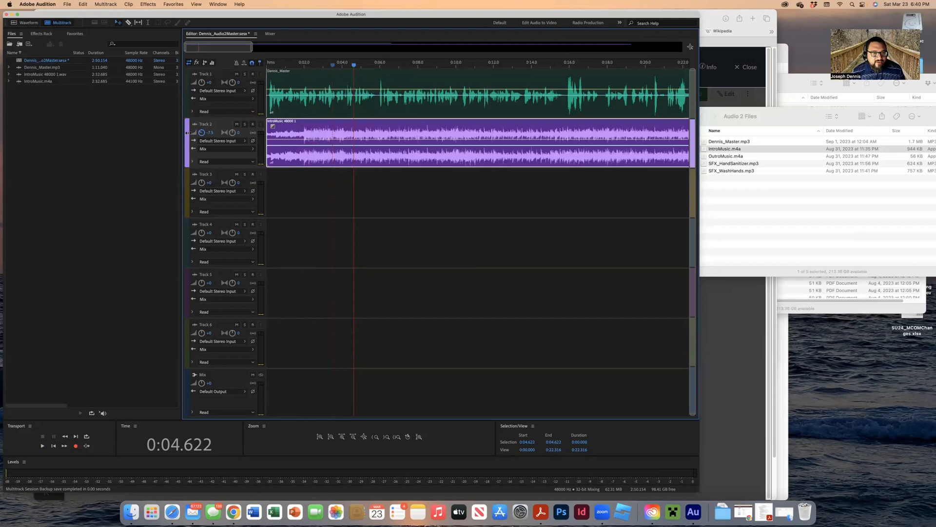
Try Track 2 volumes of about -10 dB and -15 dB, playing the mix from near the start after each change
drag(186, 133, 186, 132)
drag(354, 65, 252, 64)
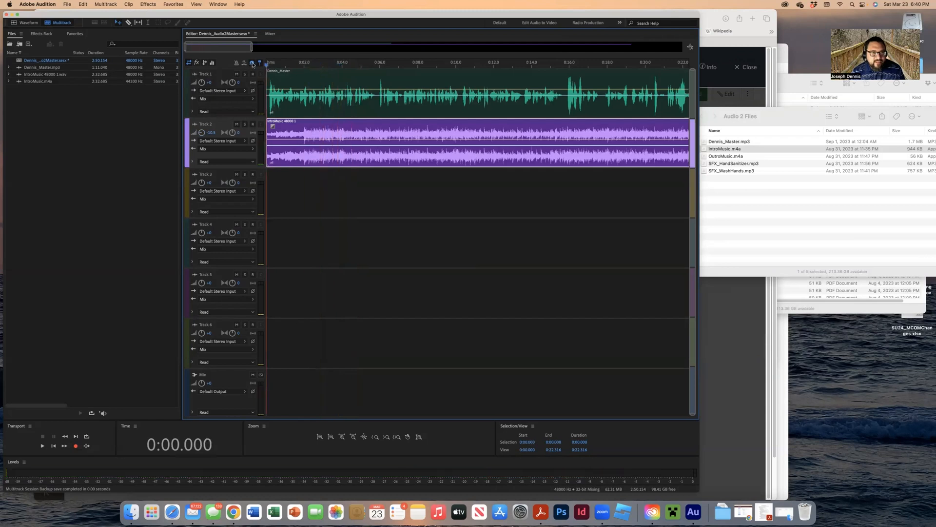
key(space)
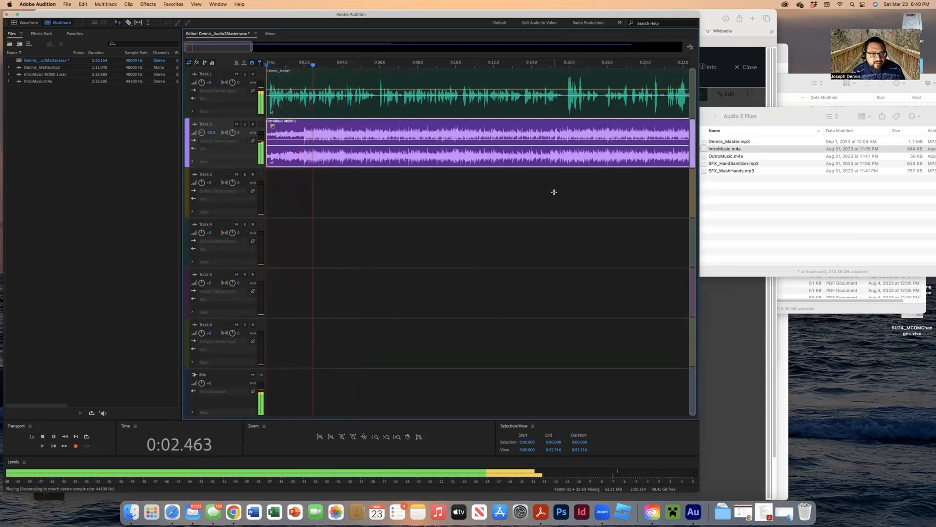
key(space)
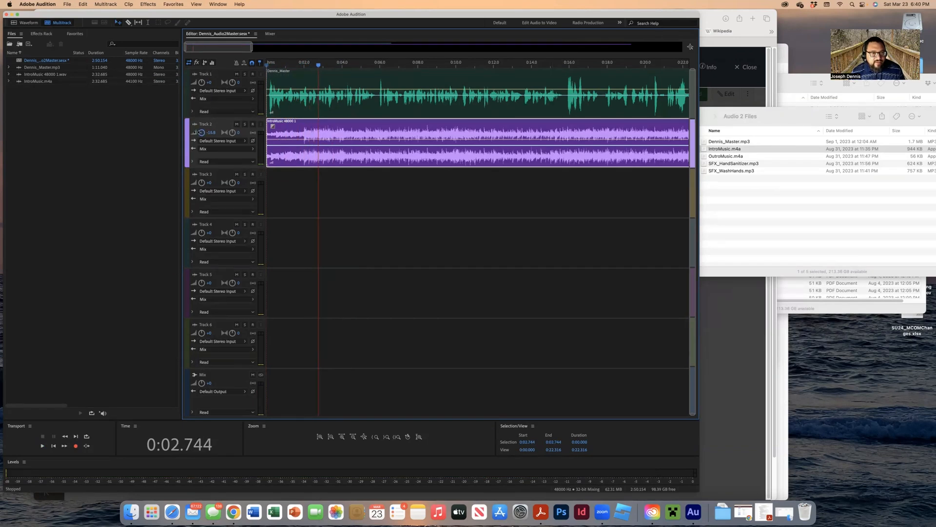
click(273, 67)
key(space)
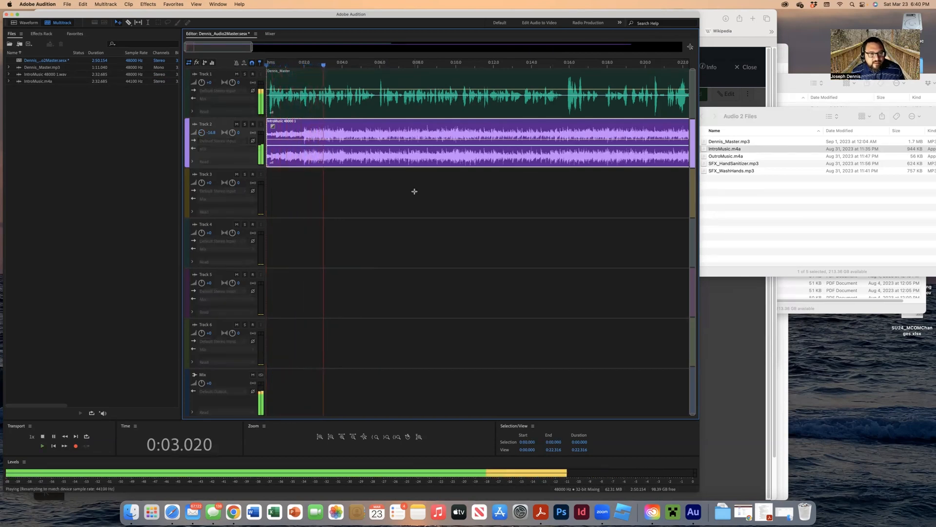
key(space)
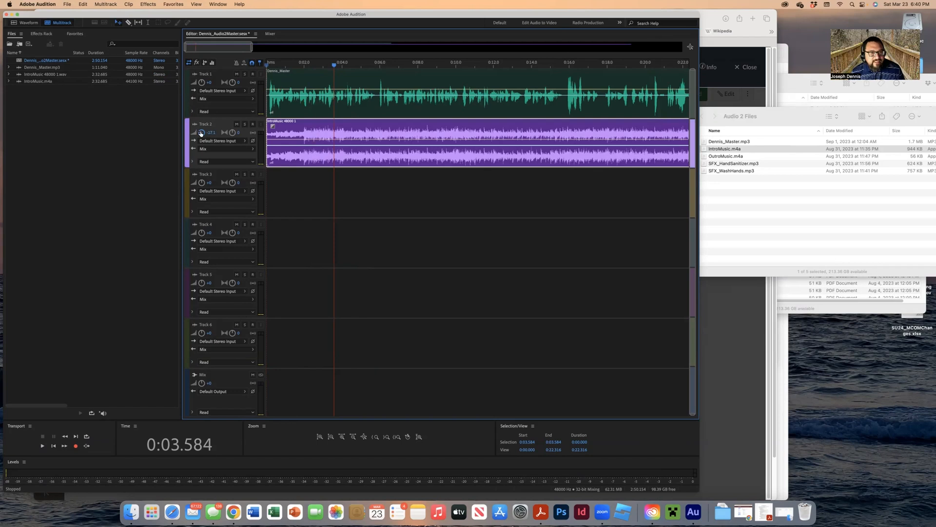
Set Track 2's volume to -20 dB and check the balance by playing the mix from the start
click(210, 132)
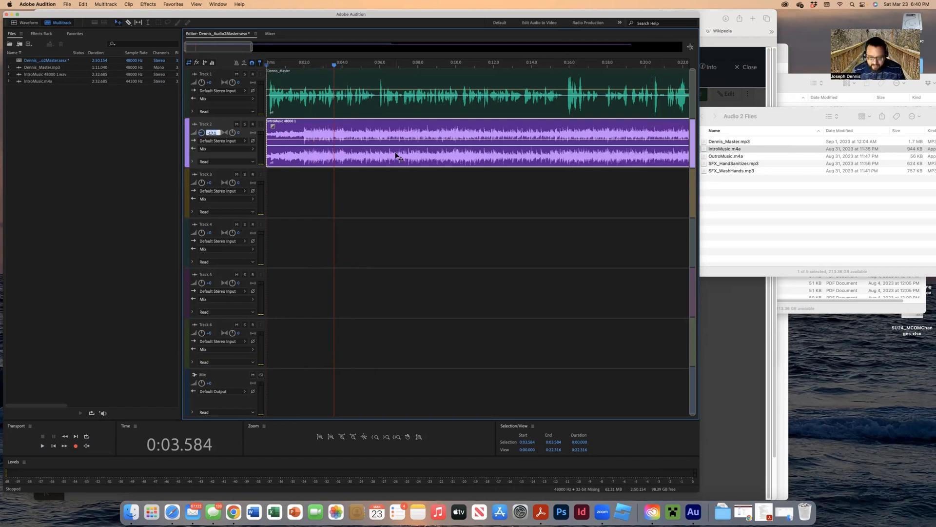
text(-20)
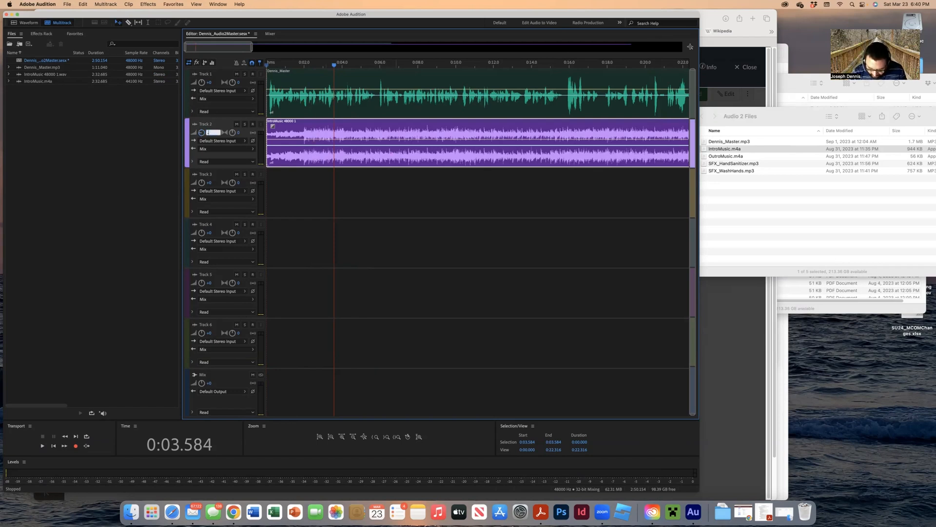
key(Return)
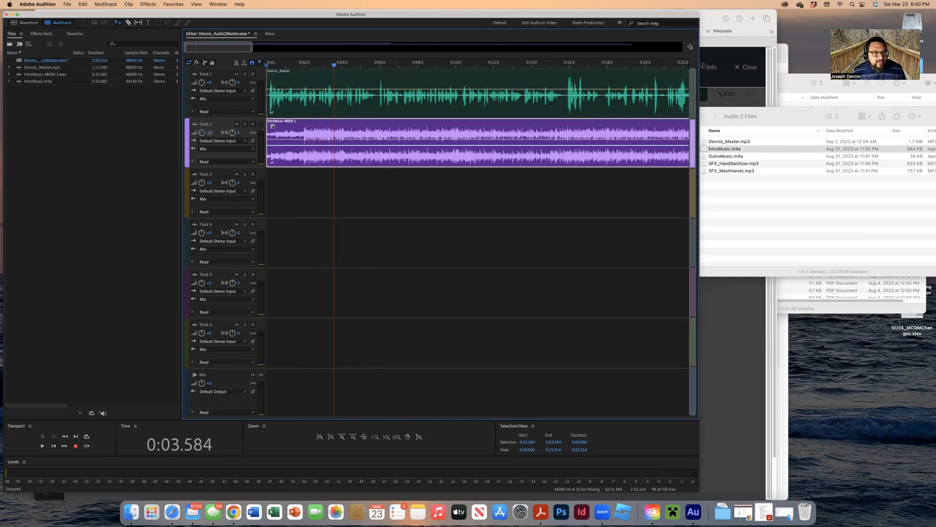
drag(337, 65, 264, 74)
key(space)
key(space)
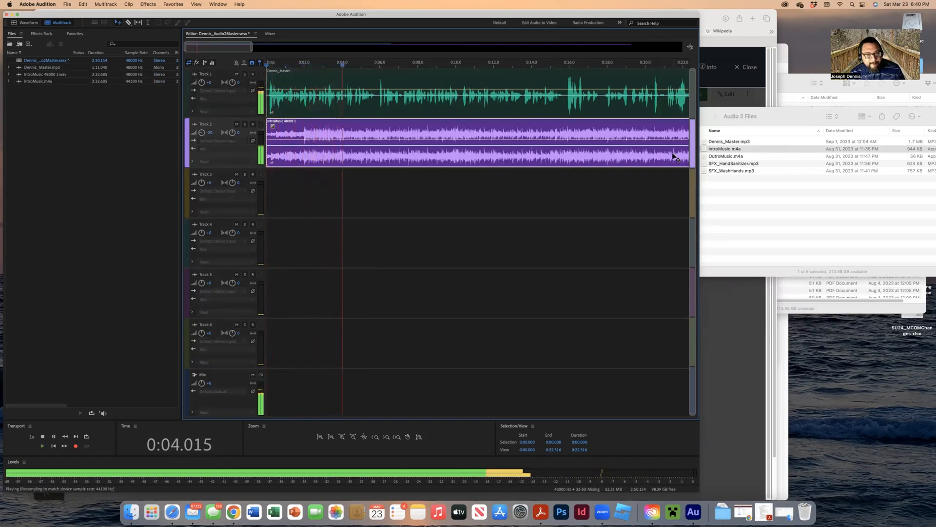
key(space)
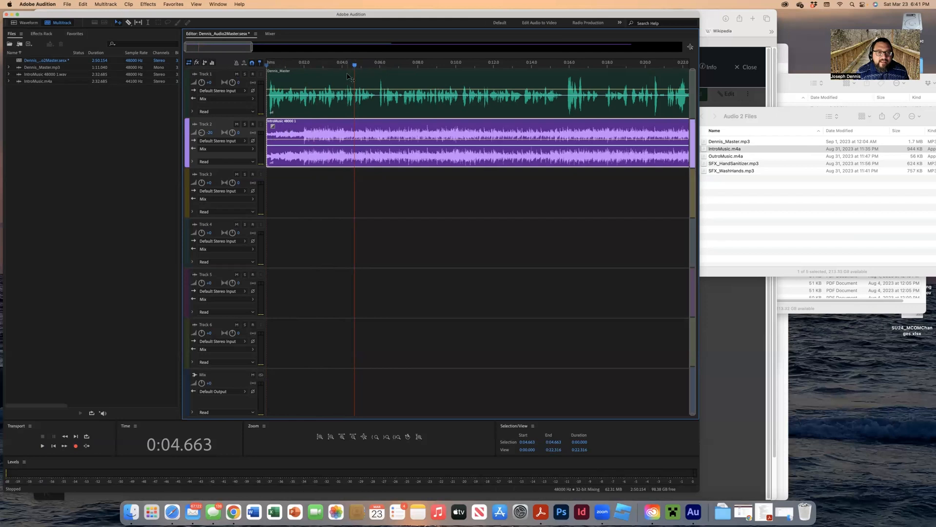
Shift the narration clip on Track 1 to start at about 2 seconds and play the mix from the session start
drag(354, 67, 267, 67)
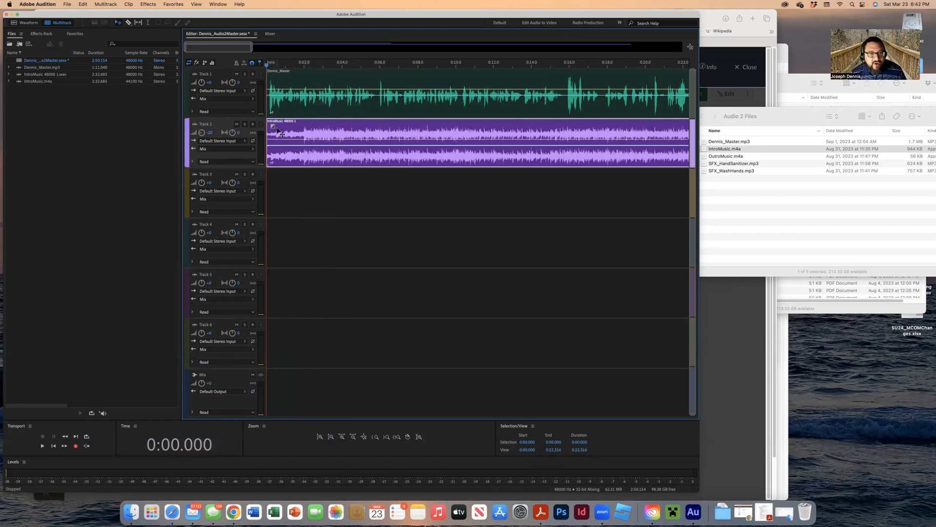
click(296, 100)
drag(295, 100, 330, 105)
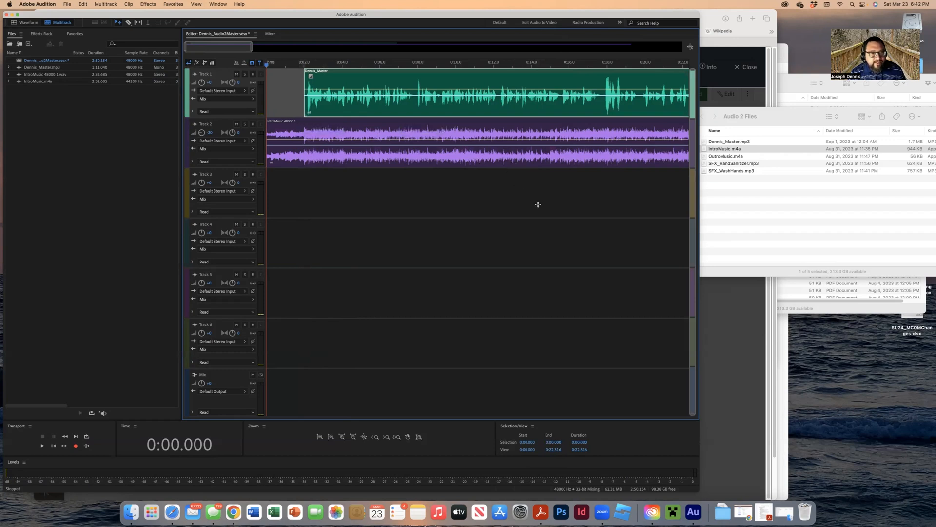
key(space)
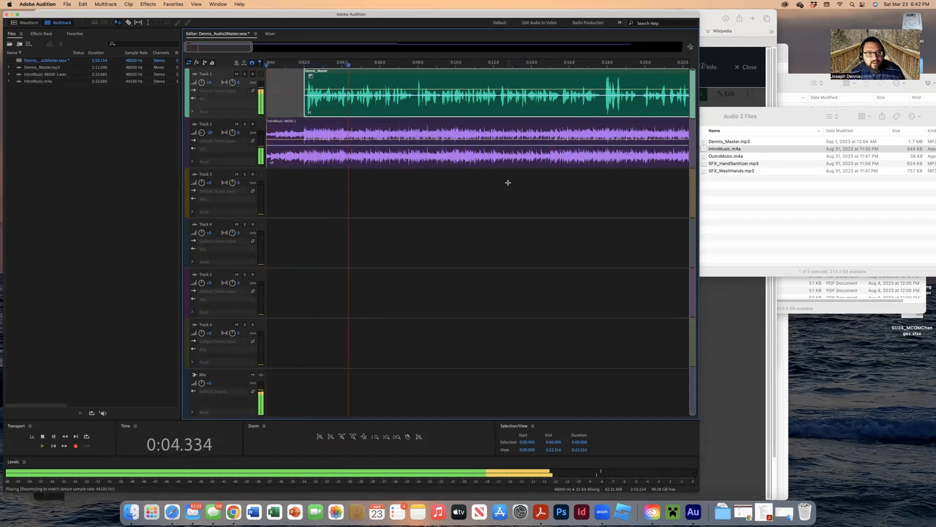
key(space)
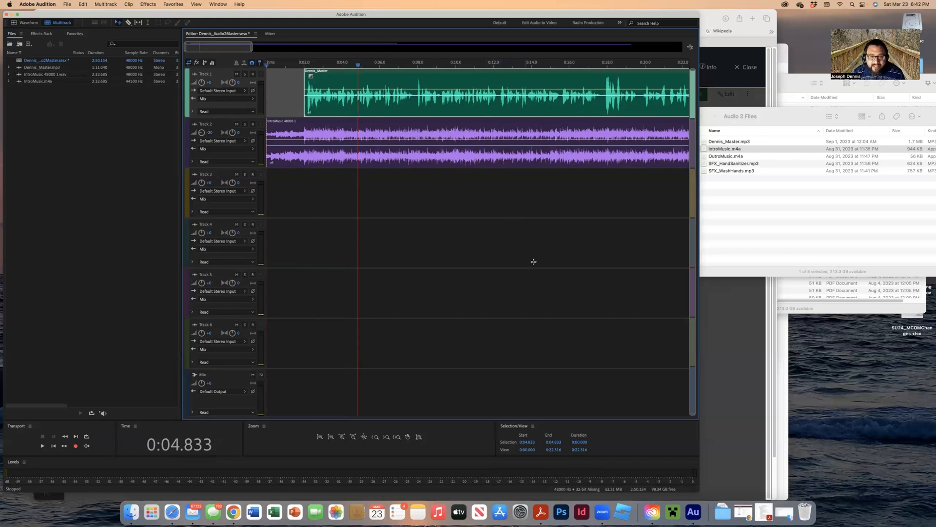
View the intro music clip in the waveform editor and return to the multitrack session
scroll(409, 326, down, 1)
scroll(409, 326, up, 1)
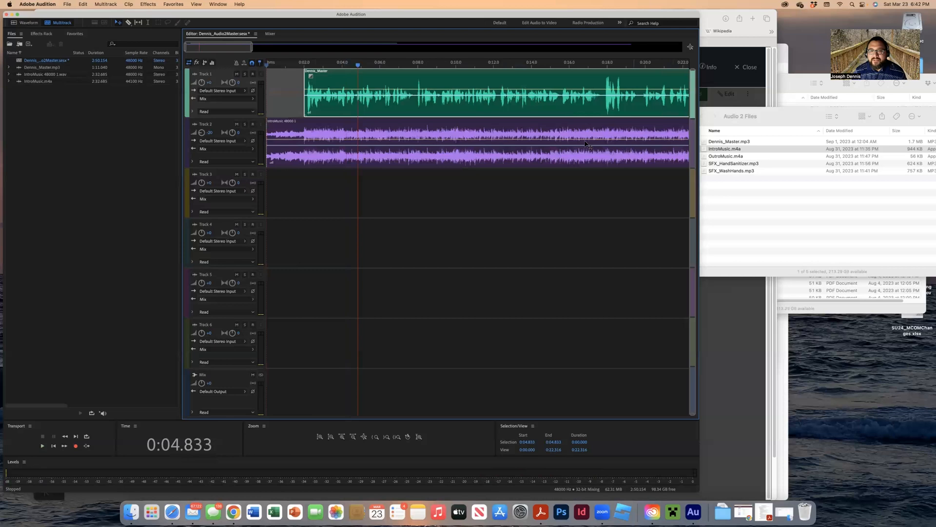
click(359, 145)
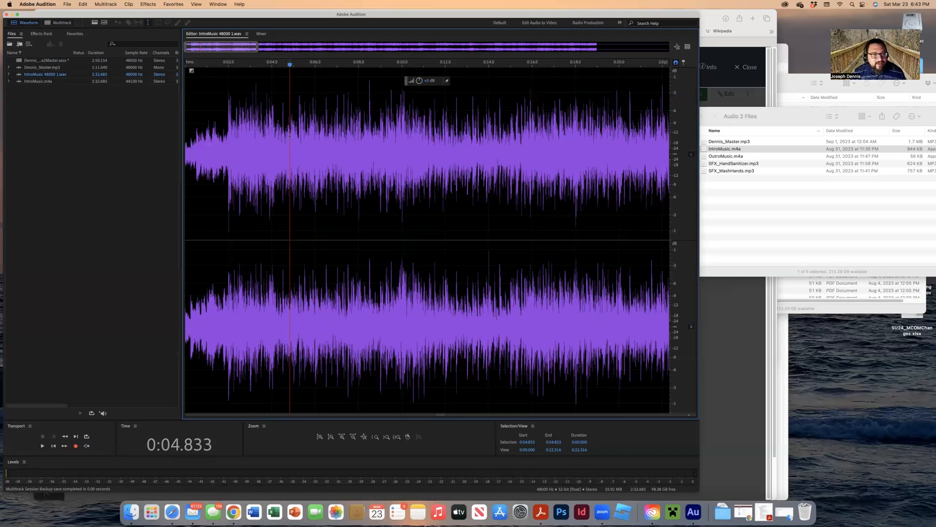
click(63, 23)
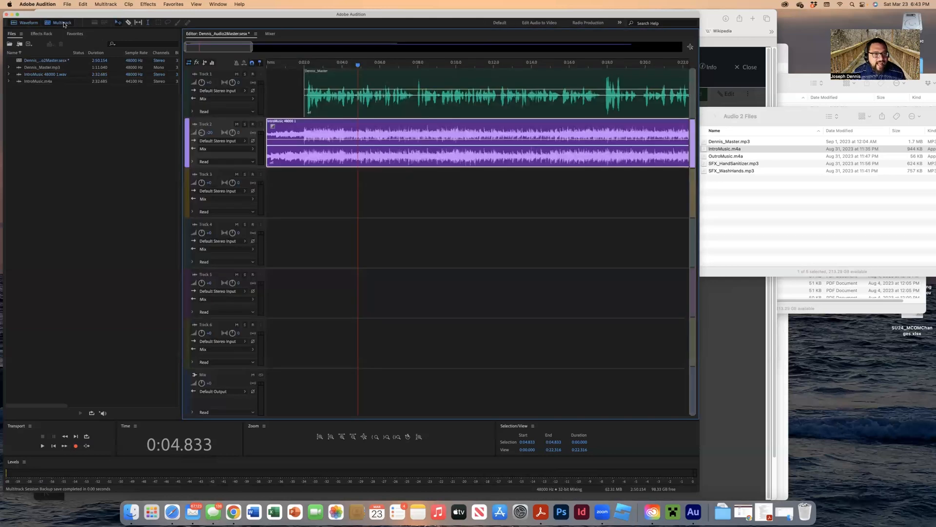
double_click(359, 142)
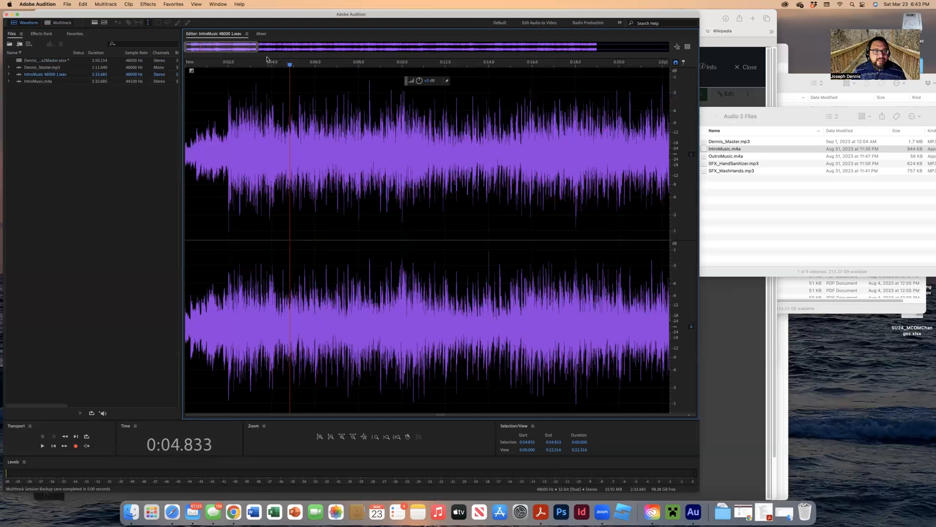
click(55, 25)
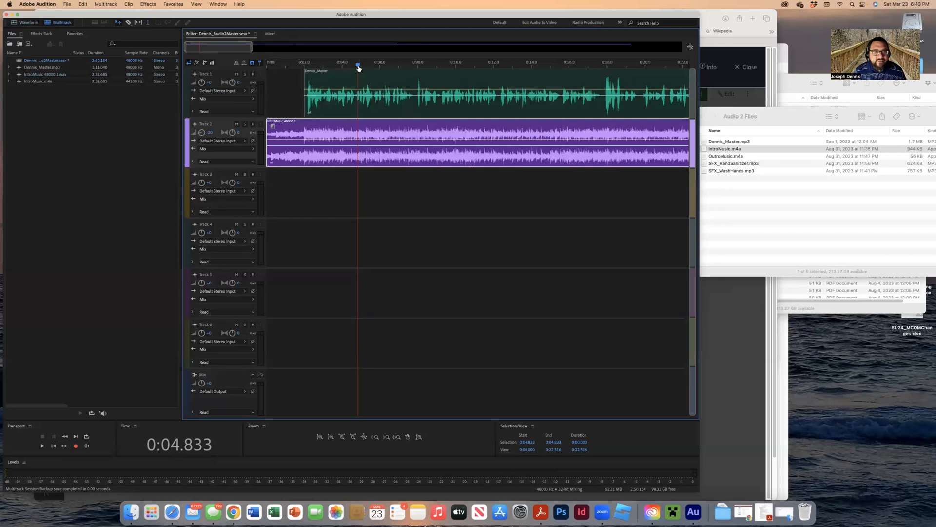
Play the mix from the narration's beginning and stop at the narration pause at about 7.8 seconds
drag(358, 68, 308, 78)
key(space)
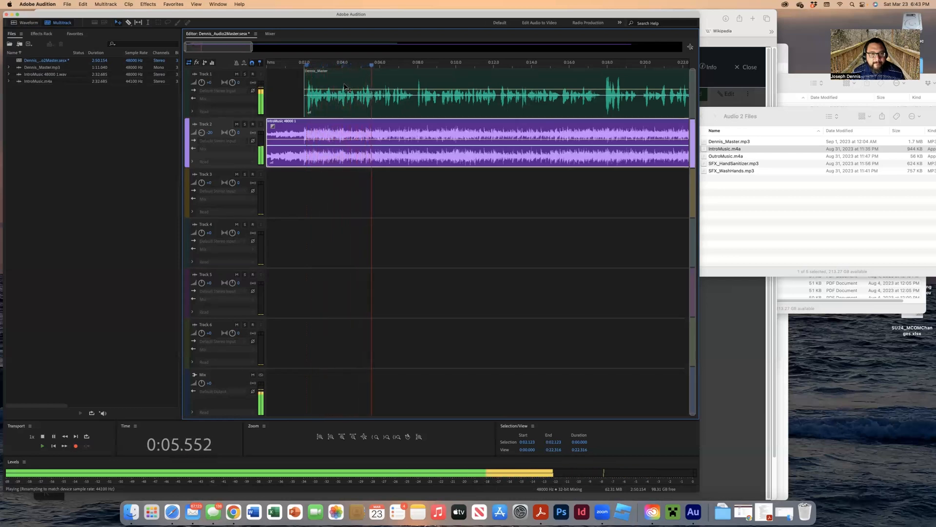
key(space)
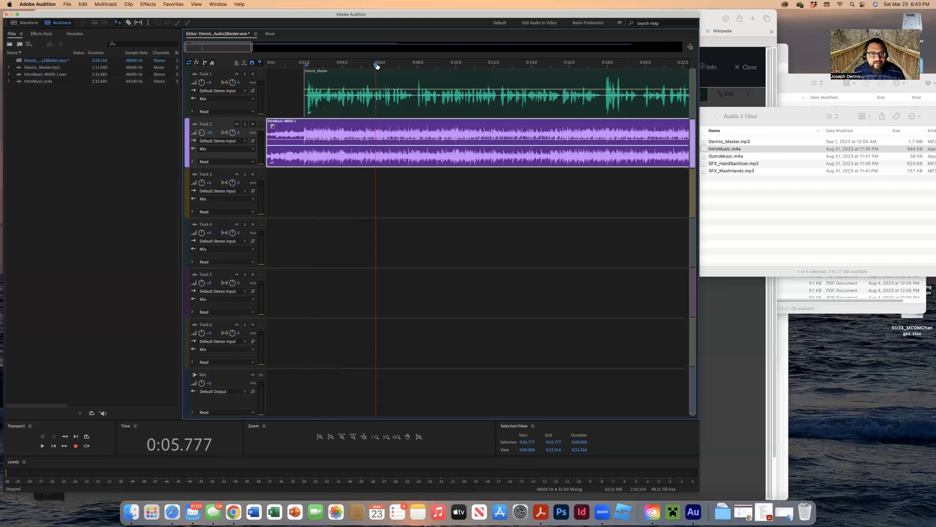
key(space)
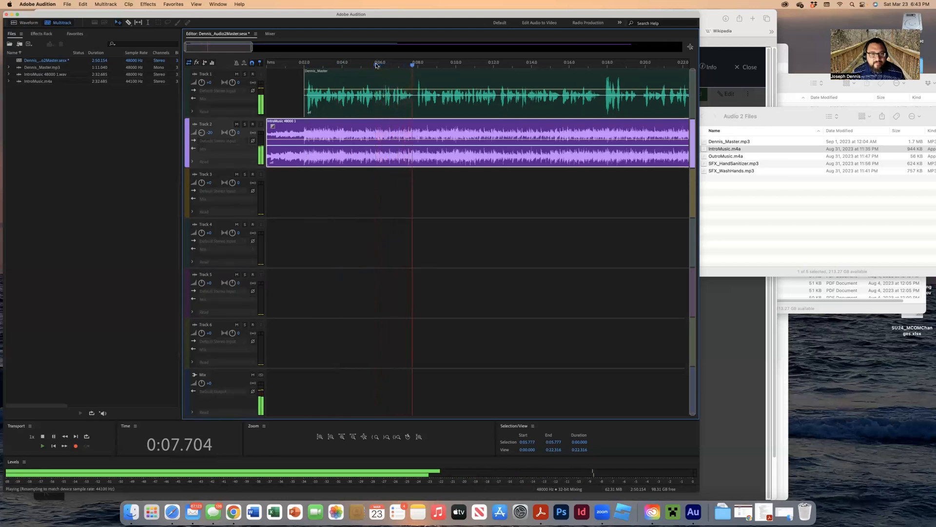
key(space)
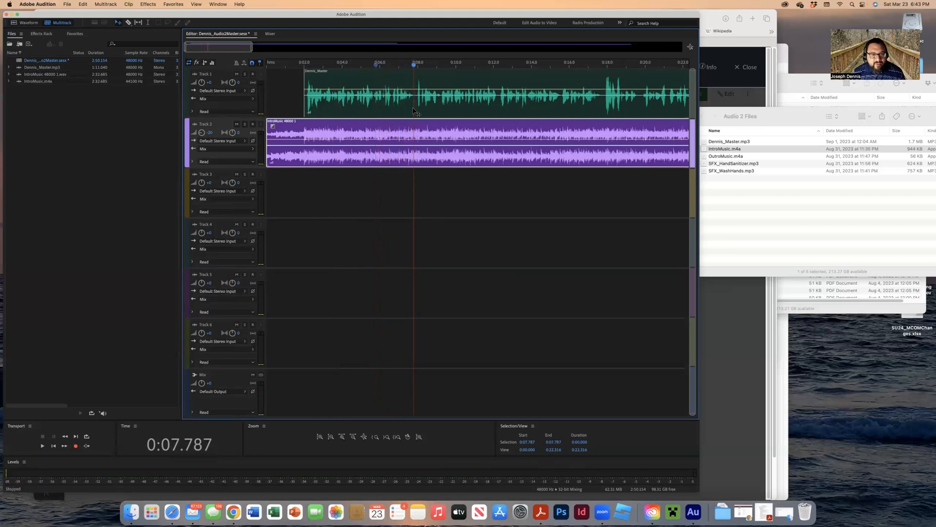
Convert the intro music to mono in the waveform editor and return to the multitrack session with the playhead at about 7.8 seconds
double_click(414, 138)
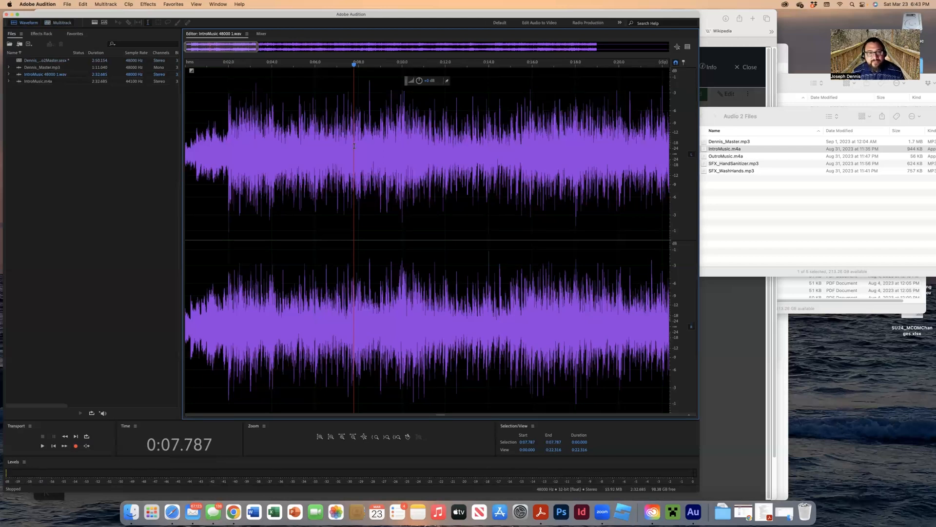
click(183, 4)
click(183, 30)
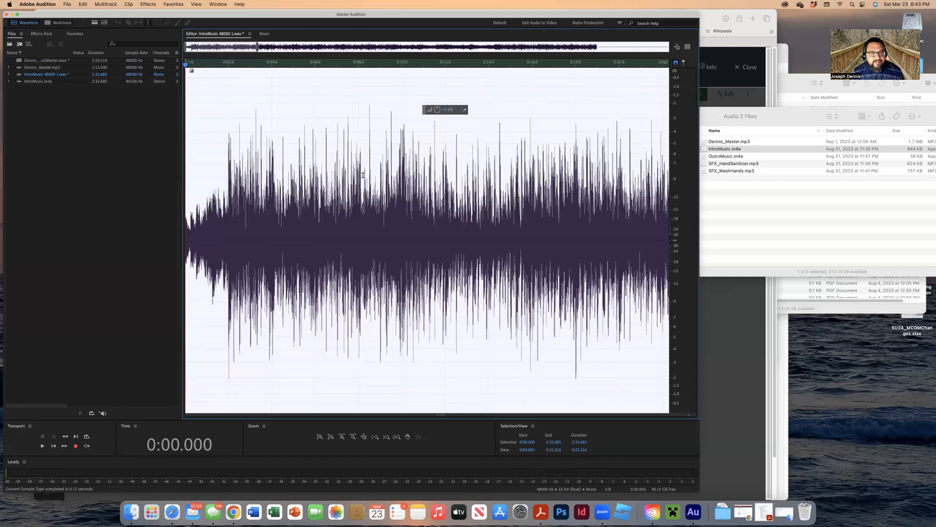
key(0)
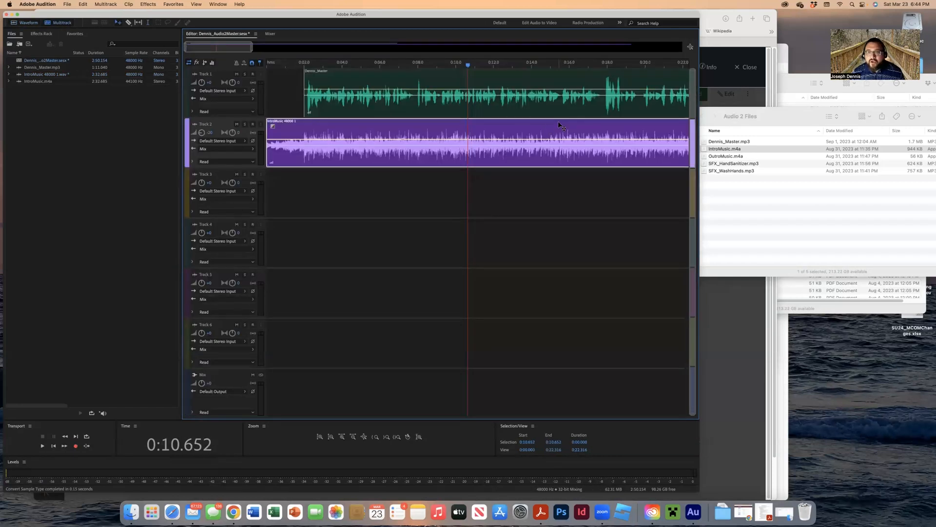
drag(467, 65, 415, 67)
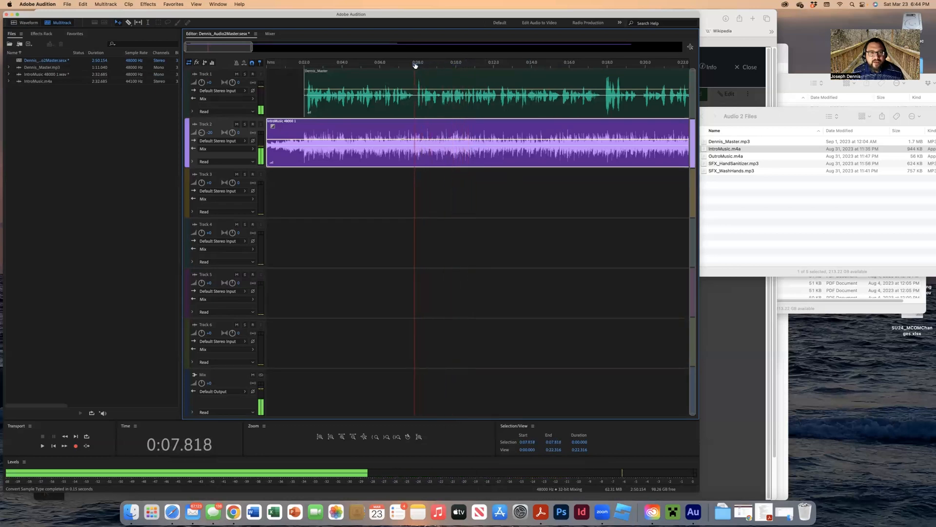
Delete the intro music from about 7.8 seconds to its end in the waveform editor and return to the multitrack session
double_click(415, 131)
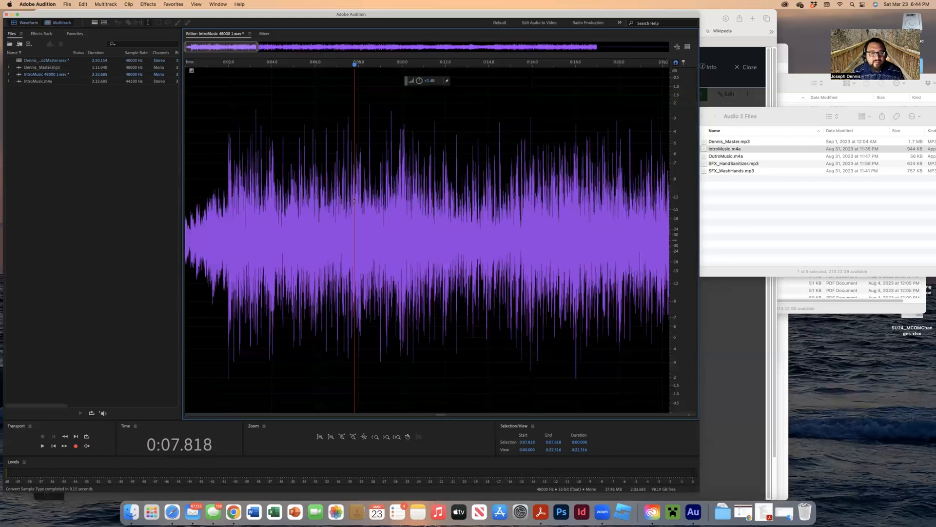
drag(355, 201, 582, 213)
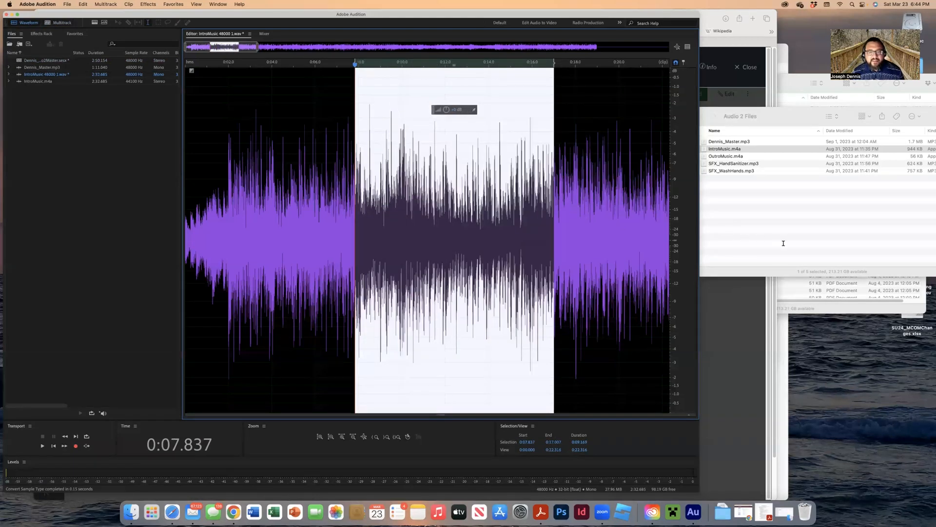
key(shift+End)
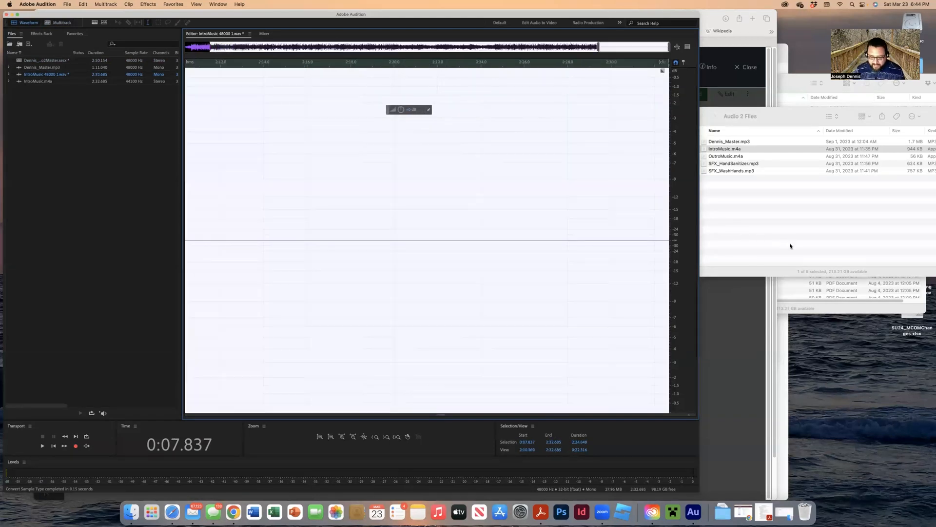
key(Delete)
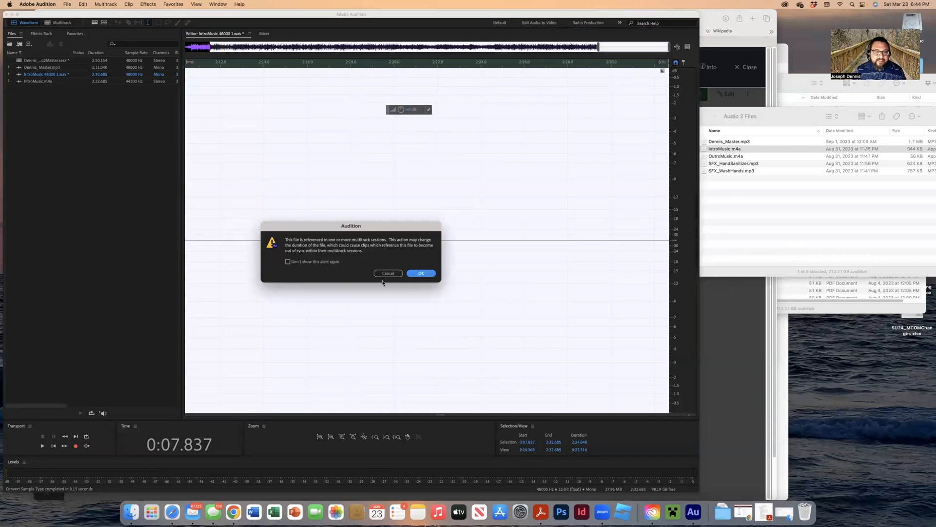
click(323, 264)
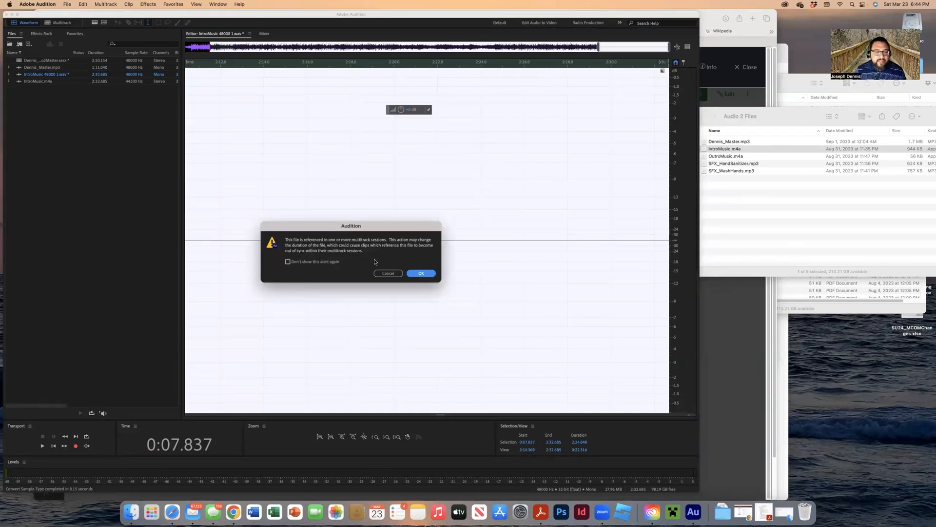
click(421, 274)
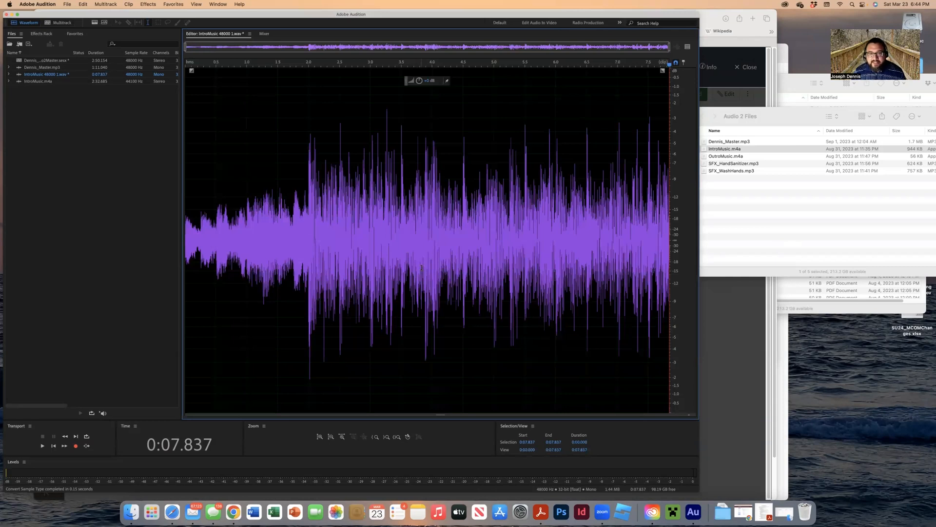
click(62, 23)
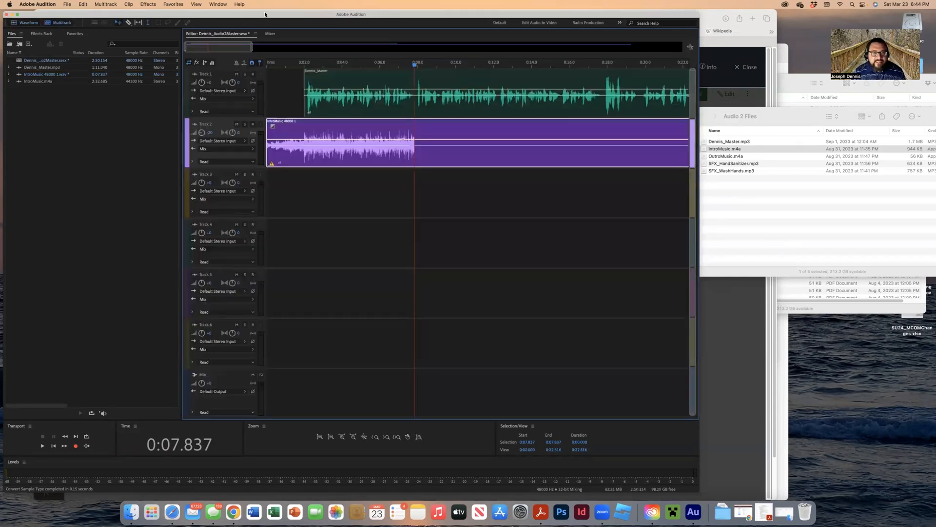
Play the mix across the intro music's cut end twice and return the playhead to about 7.86 seconds
drag(415, 63, 397, 68)
key(space)
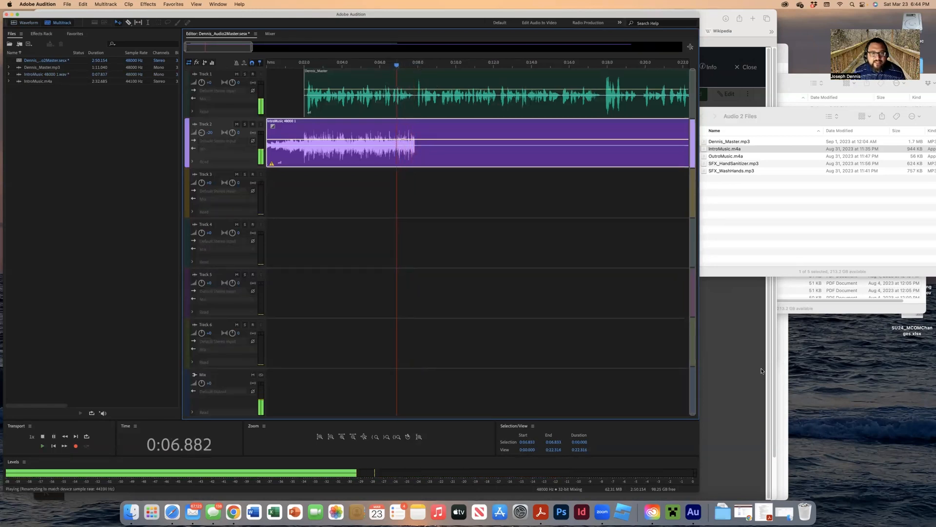
key(space)
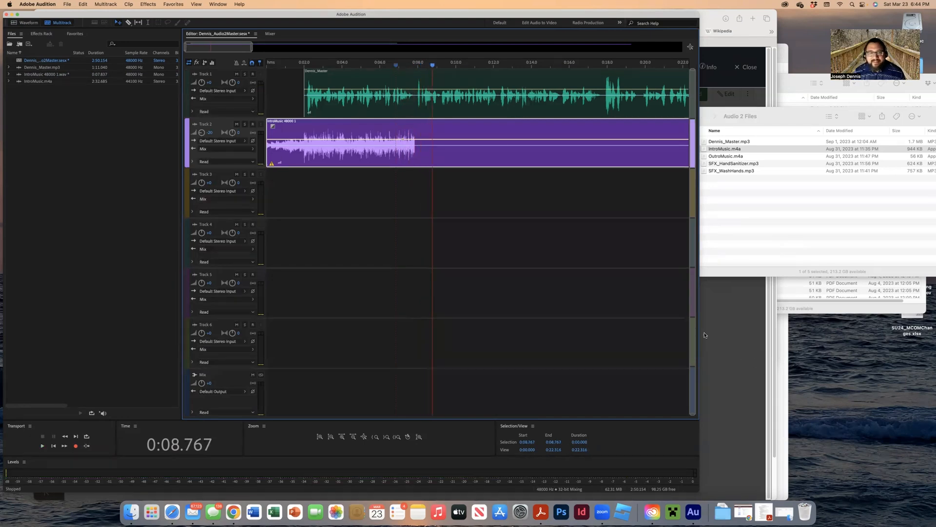
drag(432, 65, 390, 68)
key(space)
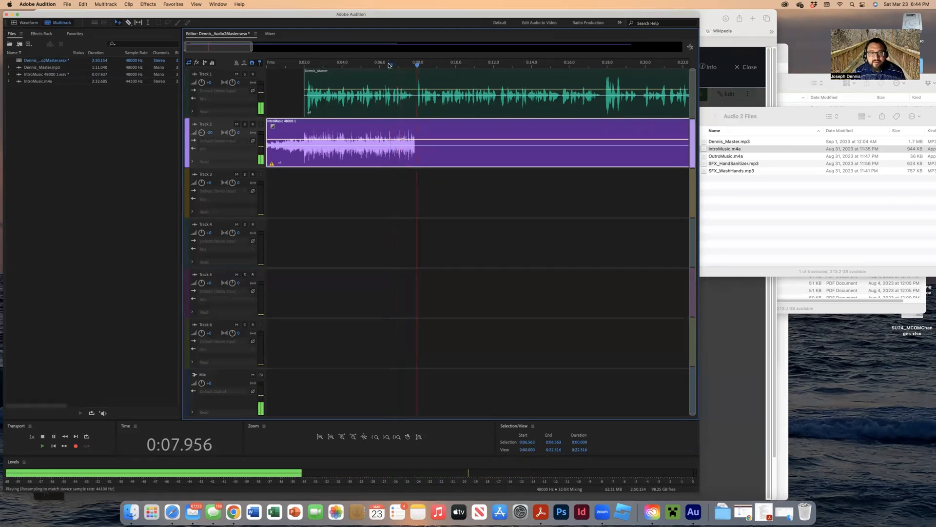
key(space)
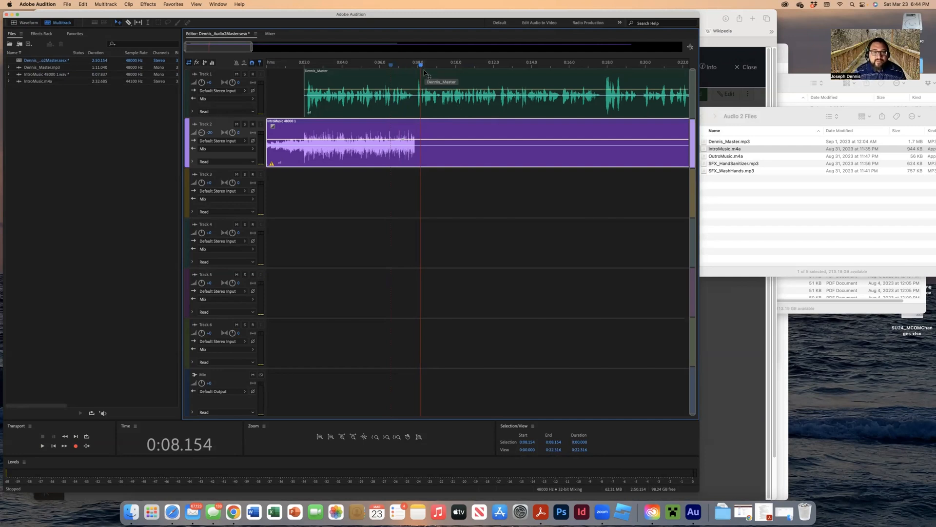
scroll(420, 64, right, 1)
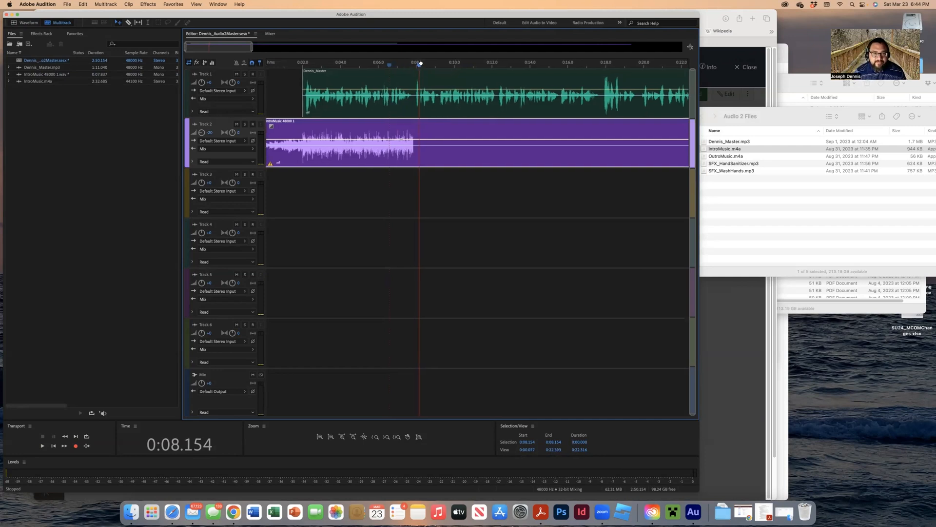
scroll(420, 64, left, 1)
drag(419, 64, 415, 66)
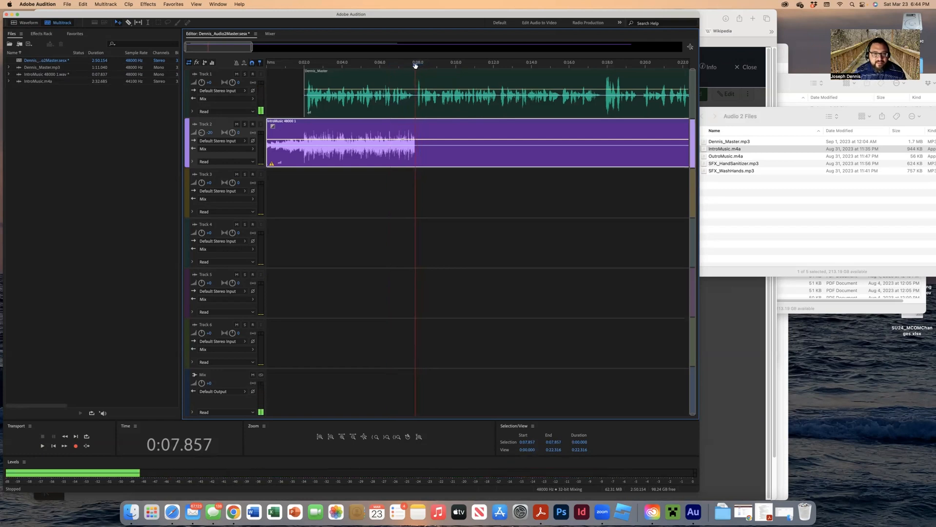
Apply Fade Out to the intro music from about 6.2 seconds to its end and return to the multitrack session
double_click(409, 156)
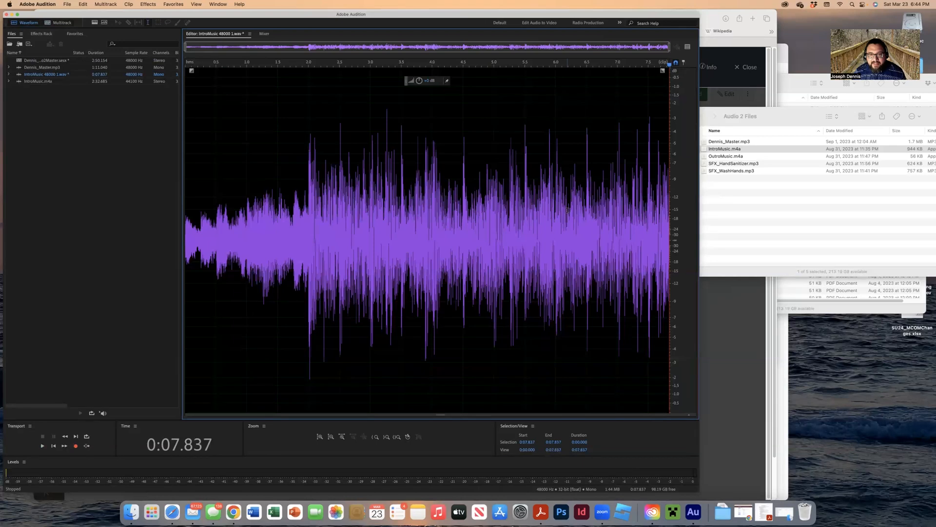
drag(568, 209, 707, 230)
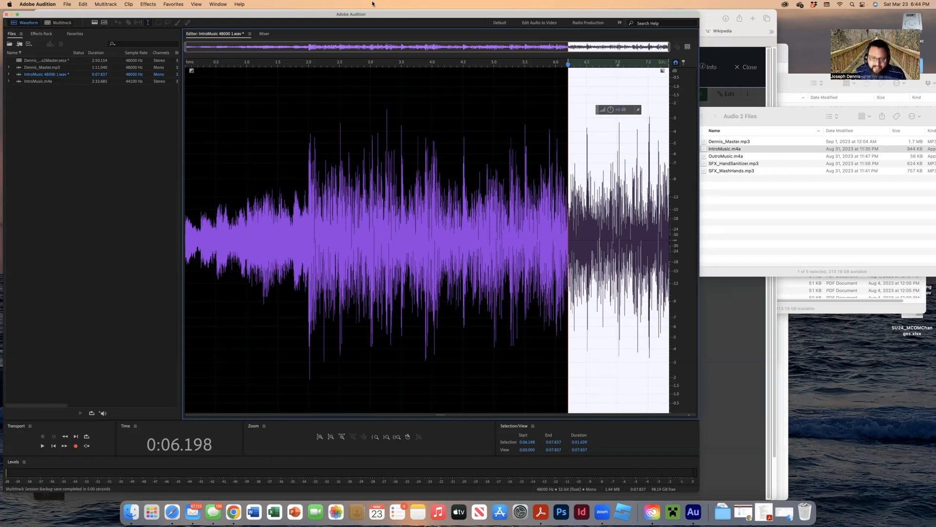
click(173, 4)
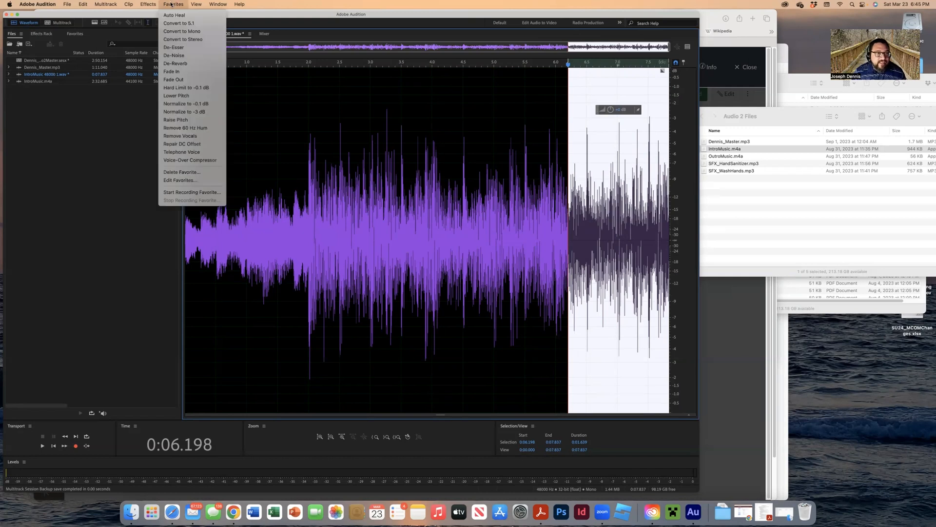
click(195, 80)
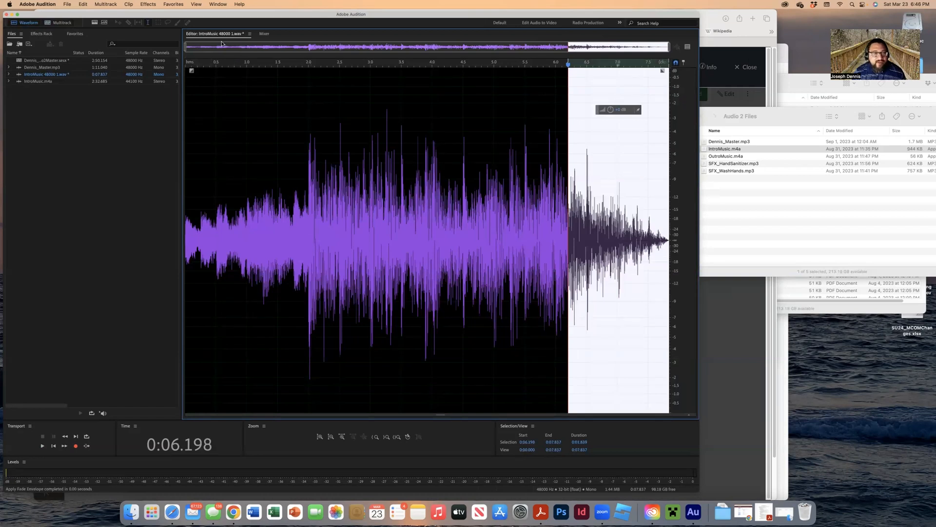
click(67, 25)
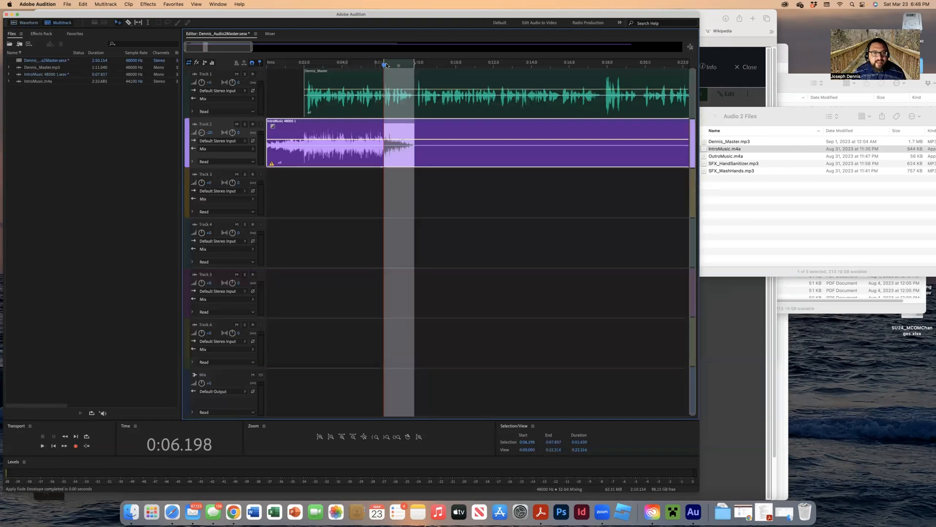
Play the mix from shortly before the intro music's fade until just past the end of the music
click(361, 65)
drag(361, 66, 354, 68)
key(space)
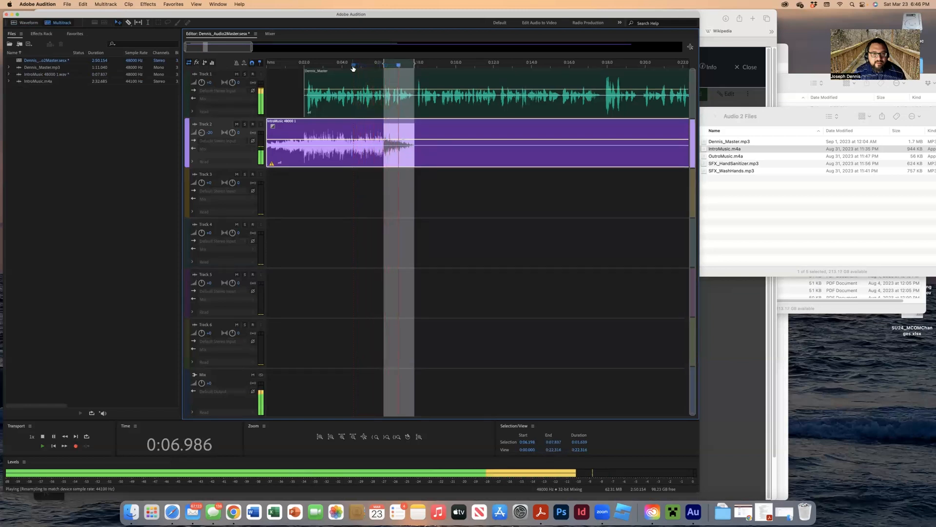
key(space)
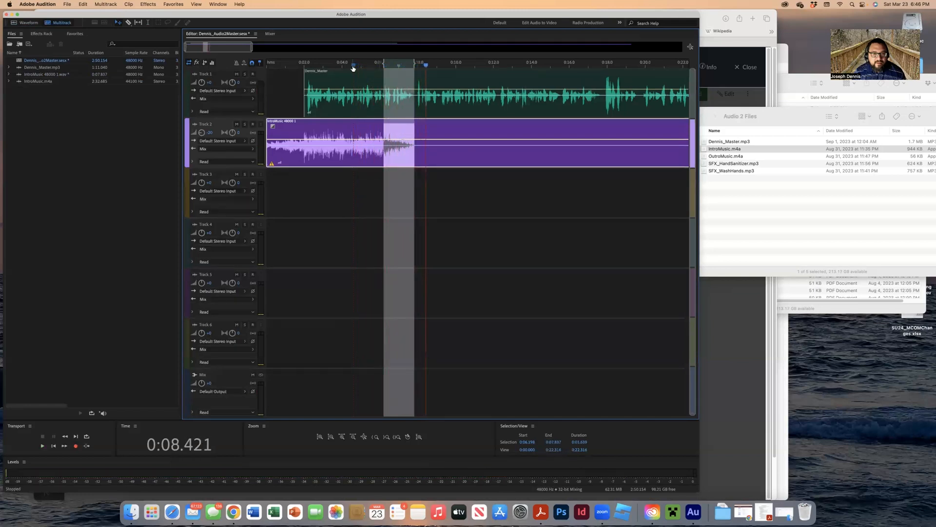
Reopen the intro music in the waveform editor and undo its fade-out
double_click(385, 132)
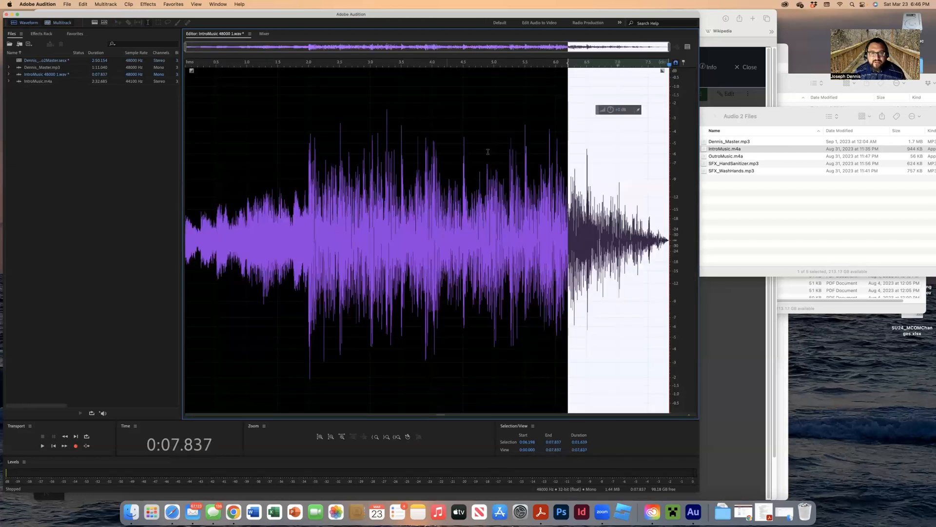
click(87, 4)
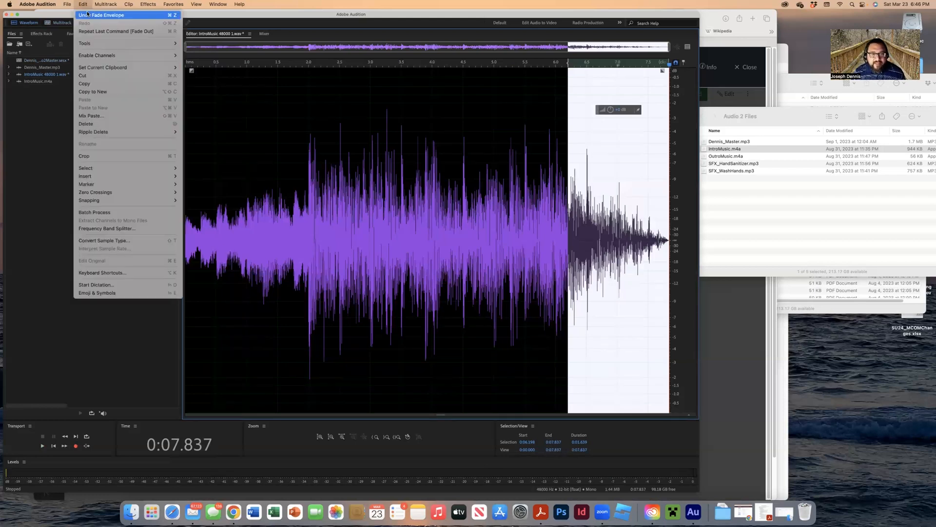
click(93, 14)
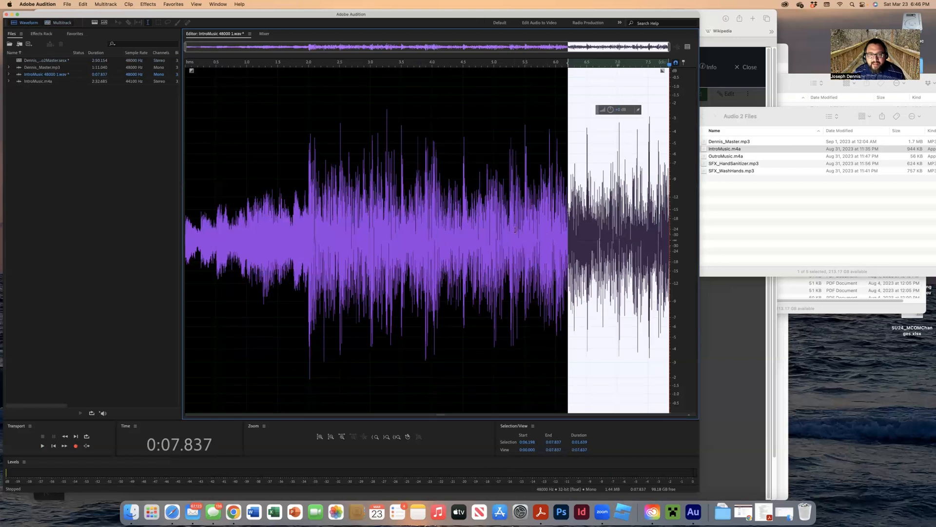
Apply Fade Out to the intro music from about 5.2 seconds to its end and return to the multitrack session
drag(508, 229, 671, 127)
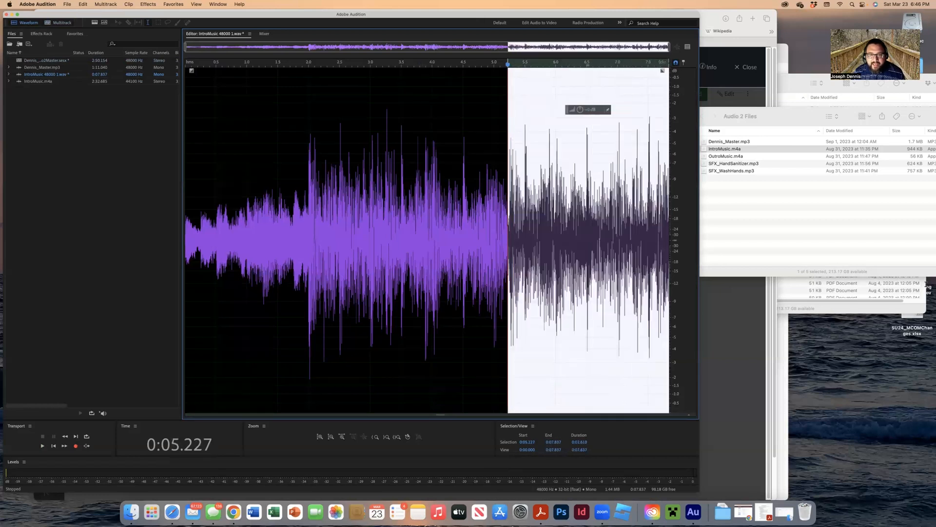
click(172, 4)
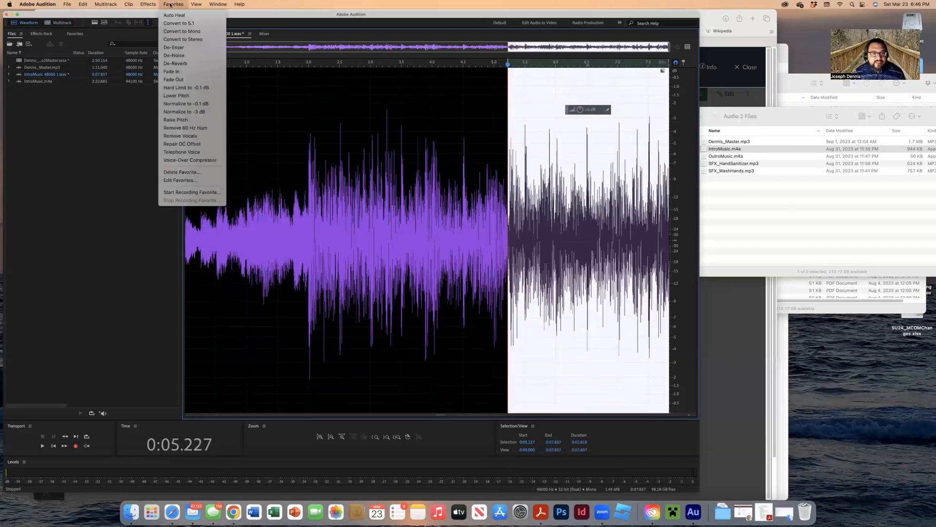
click(205, 80)
click(62, 22)
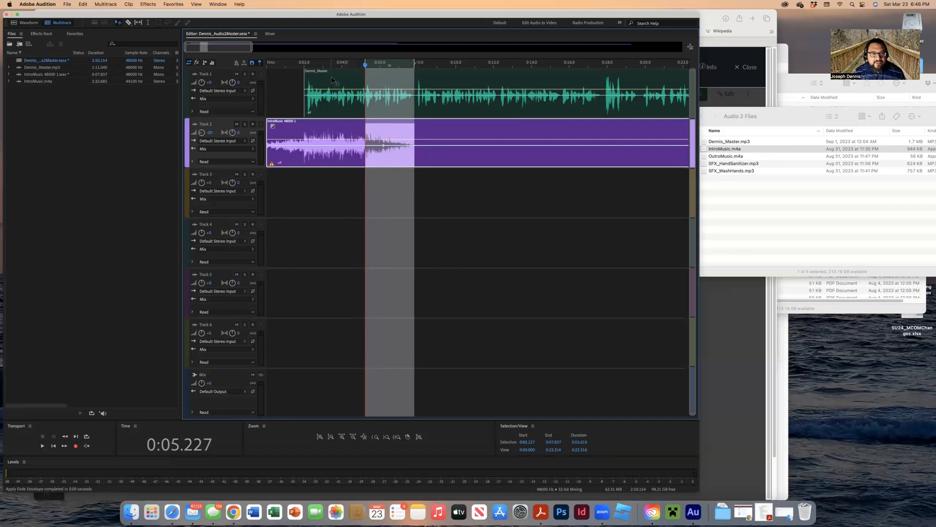
Play the mix from about 1.8 seconds through the intro music's fade-out and stop at about 8.9 seconds
drag(365, 65, 300, 71)
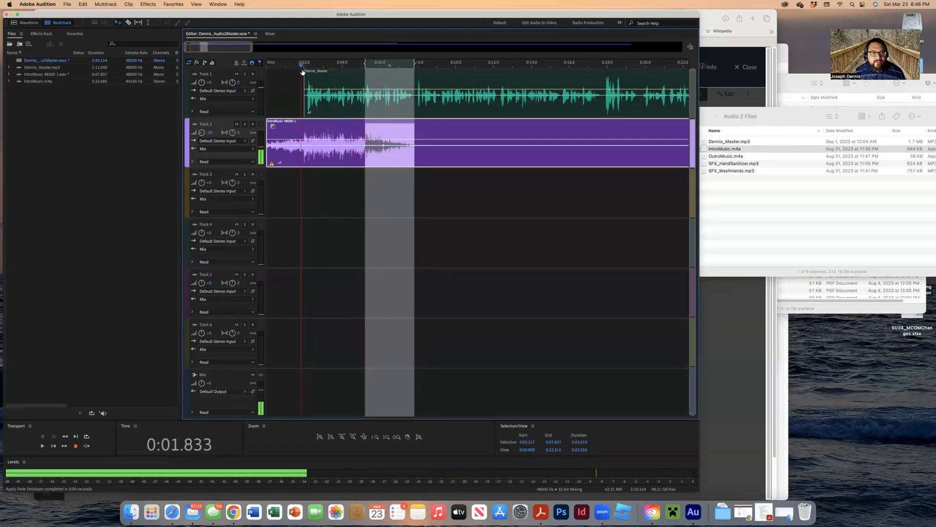
key(space)
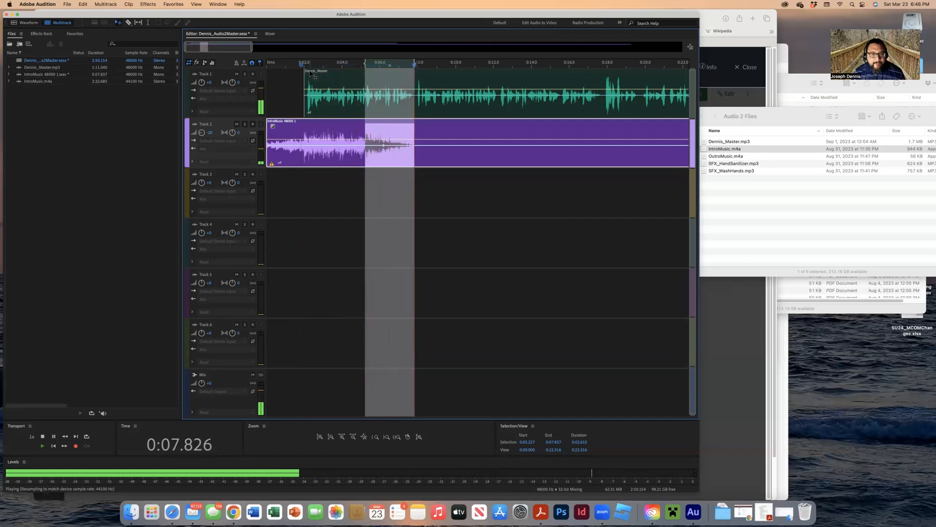
key(space)
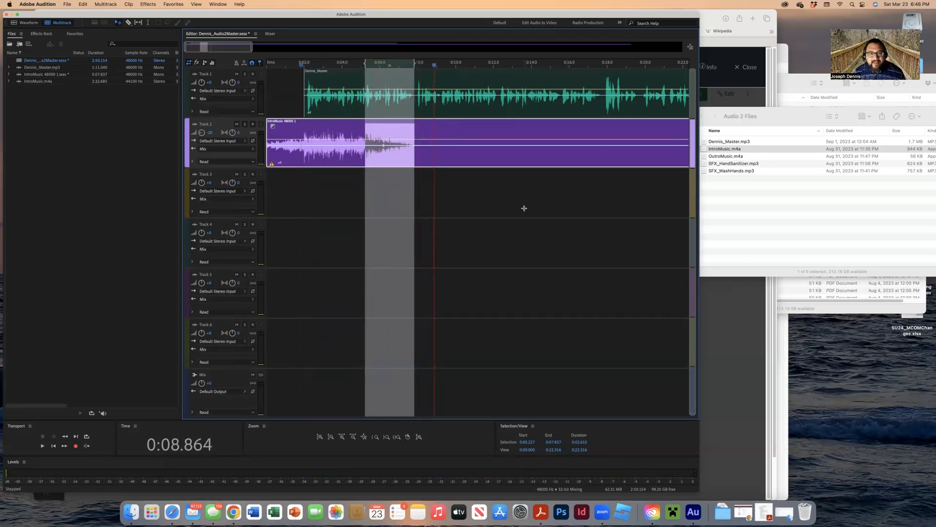
Clear the time selection and place OutroMusic.m4a from the Audio 2 Files folder on Track 3 at about 18 seconds
click(524, 209)
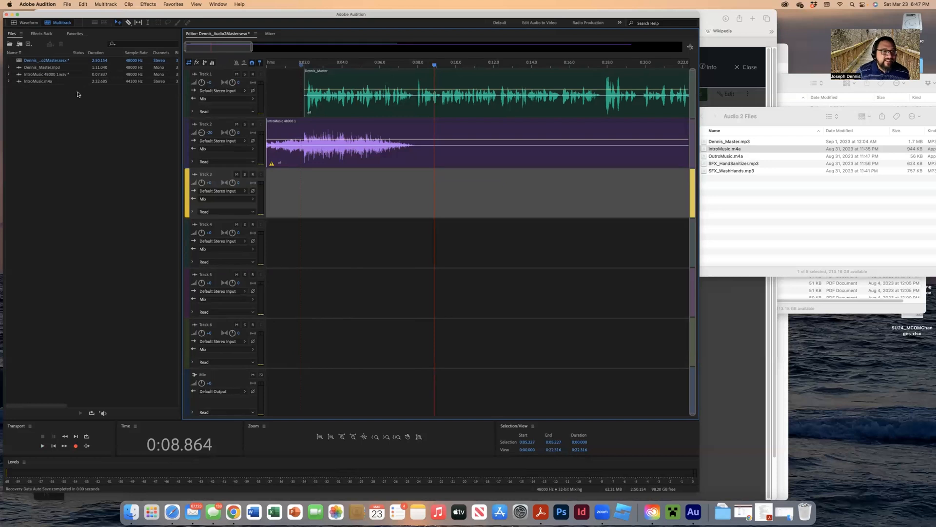
click(820, 223)
click(747, 157)
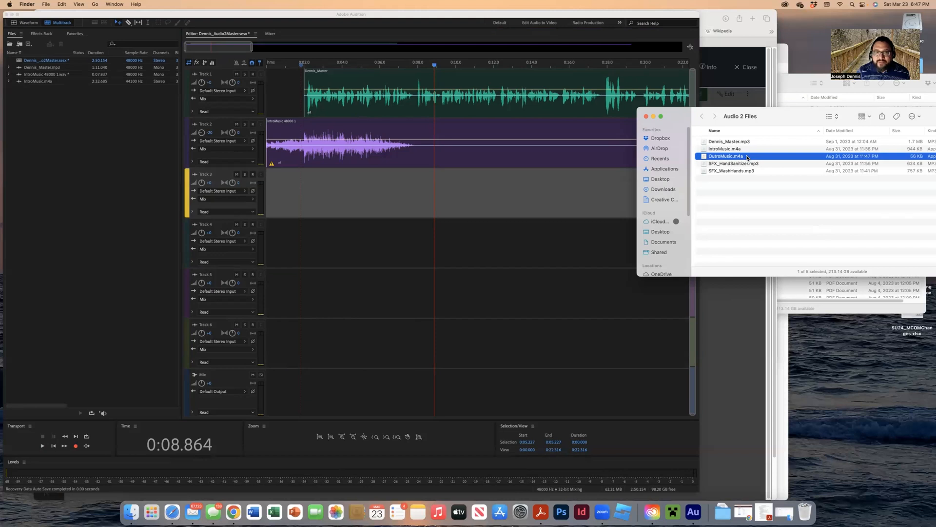
drag(745, 159, 607, 197)
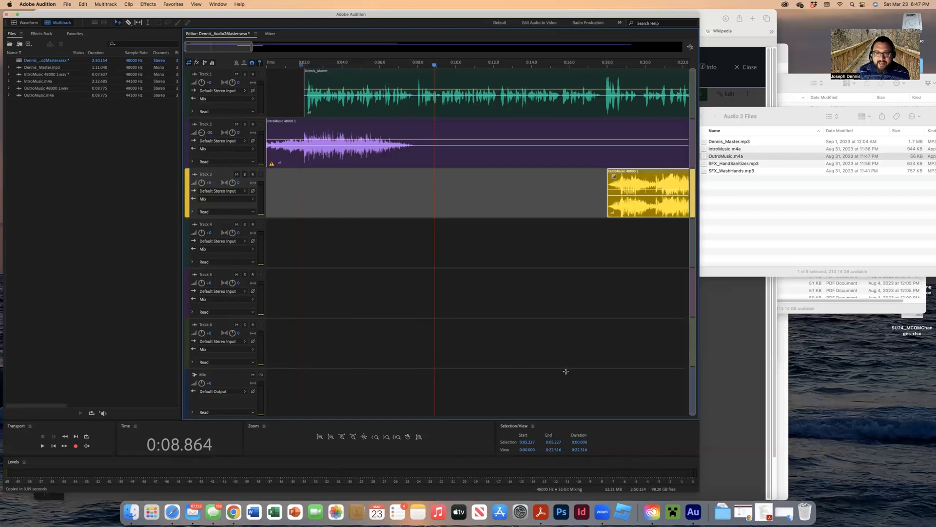
Open the outro music clip in the waveform editor and convert it to mono
double_click(643, 206)
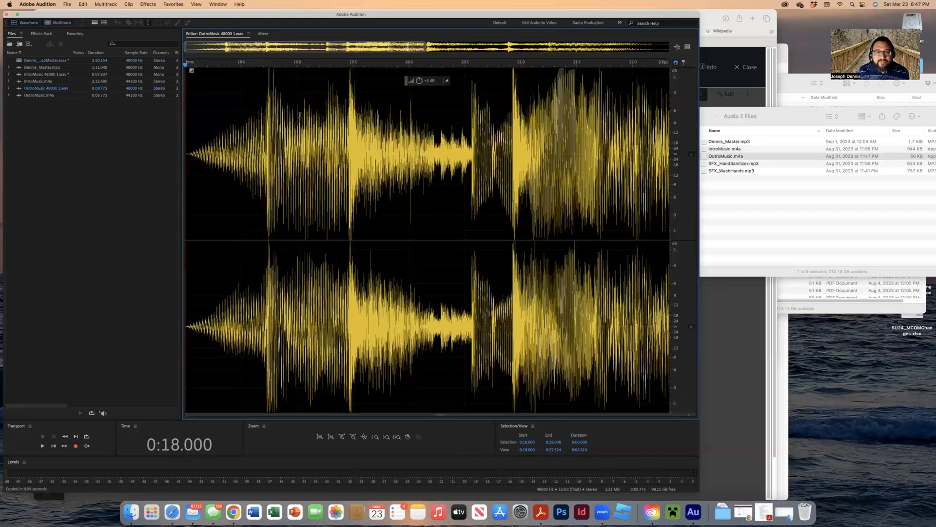
click(173, 4)
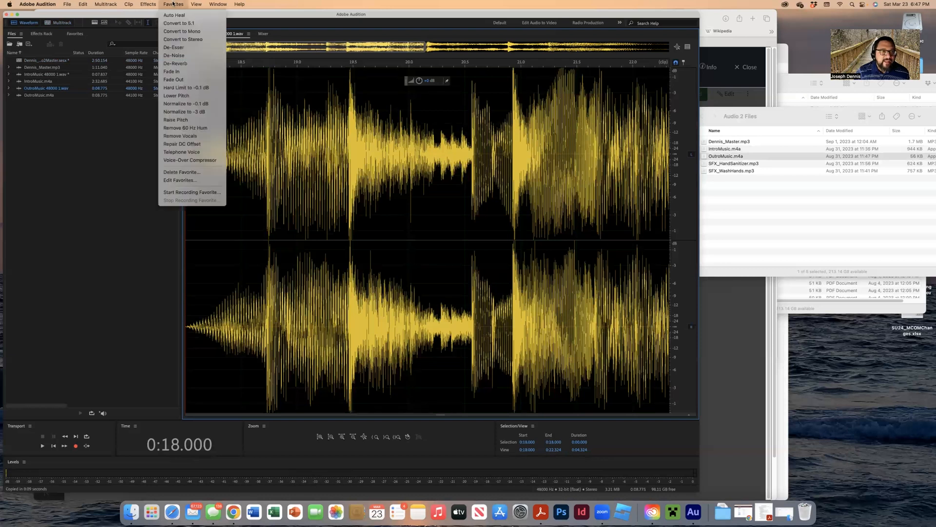
click(181, 32)
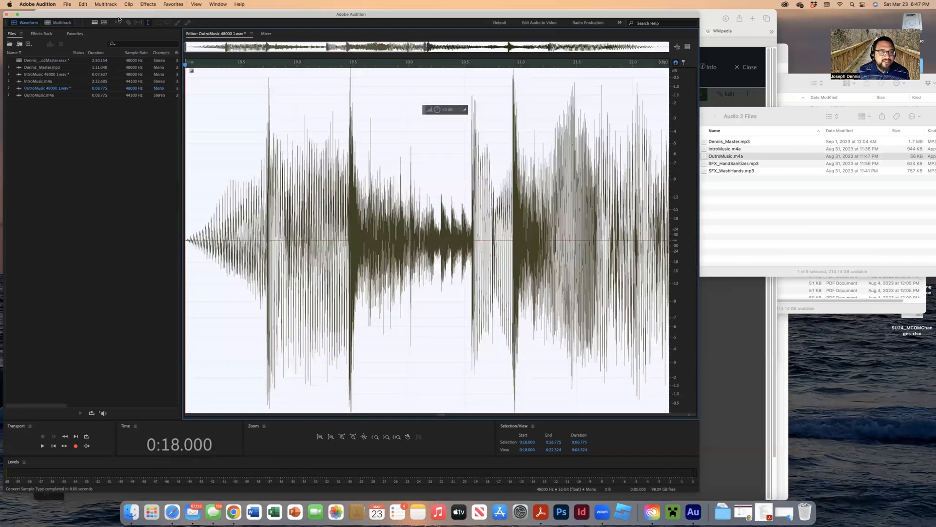
Return to the multitrack session and move the outro music clip on Track 3 to about 1:09, overlapping the narration's end
click(63, 23)
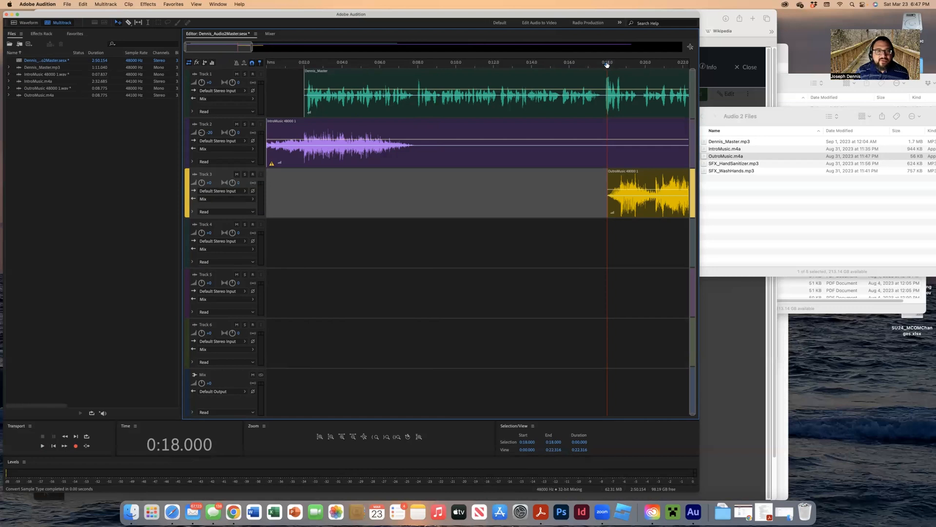
drag(606, 64, 605, 64)
drag(675, 64, 281, 67)
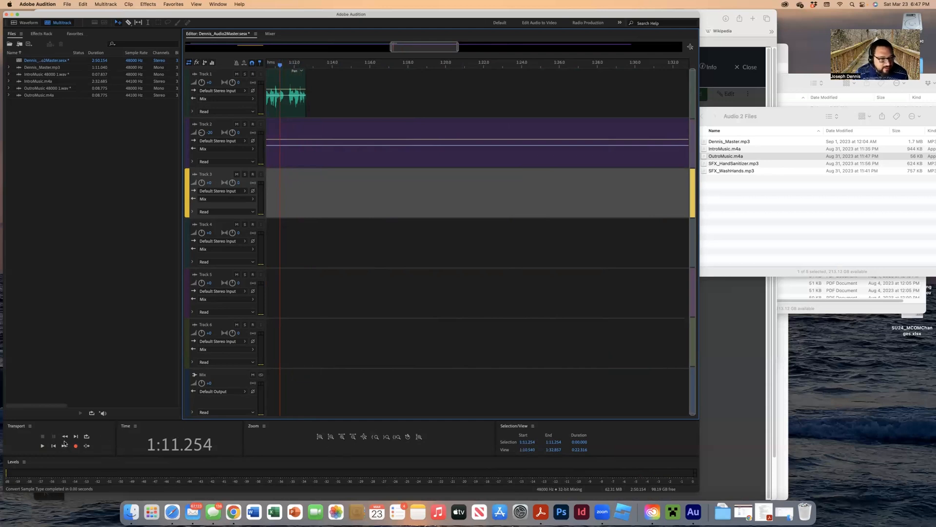
click(353, 437)
click(353, 436)
click(353, 437)
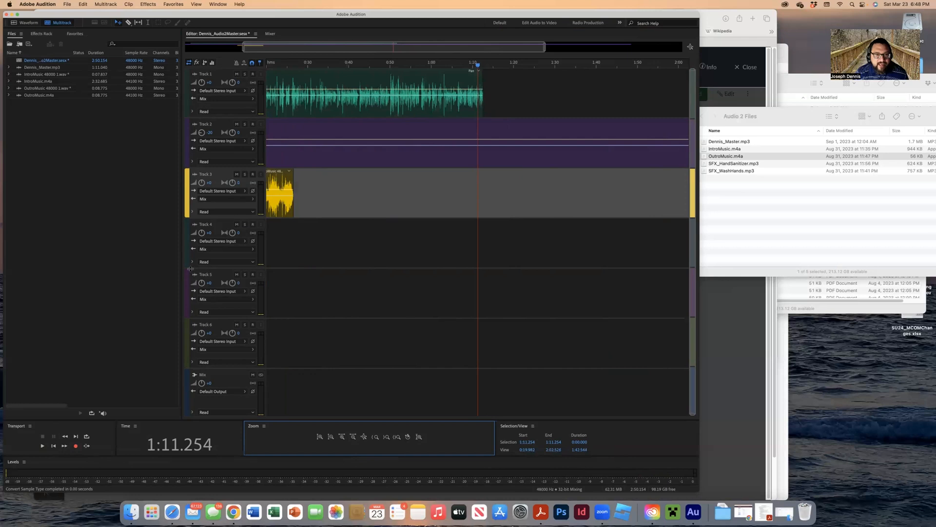
click(277, 195)
drag(277, 195, 487, 200)
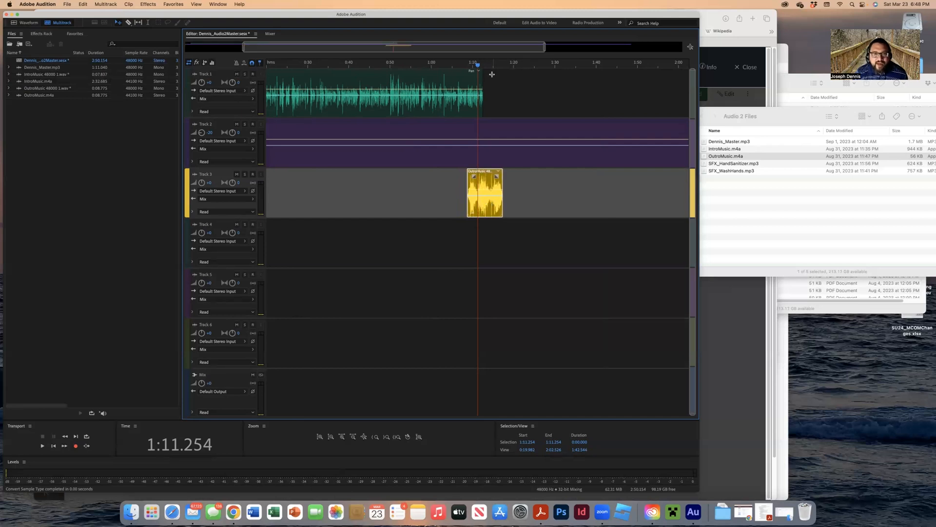
Play the mix from about 1:06 through the outro music and stop at about 1:17
drag(478, 67, 458, 67)
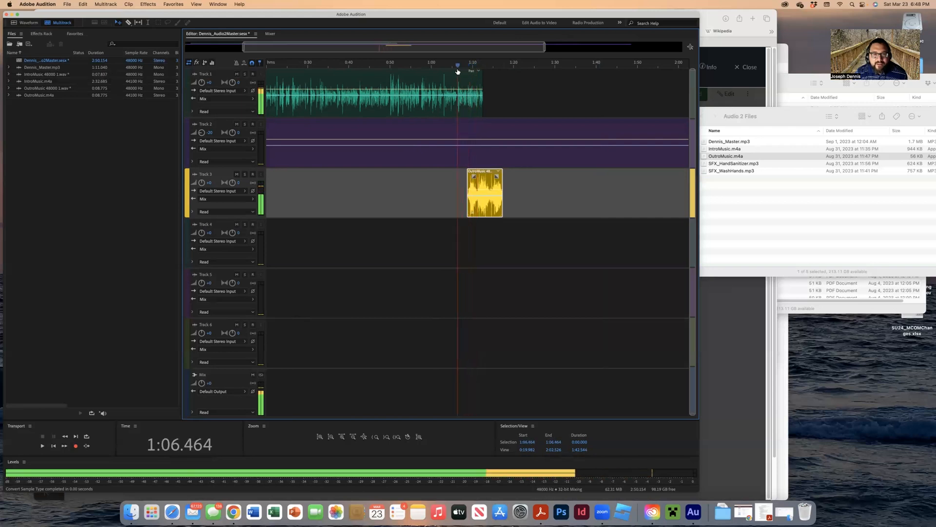
key(space)
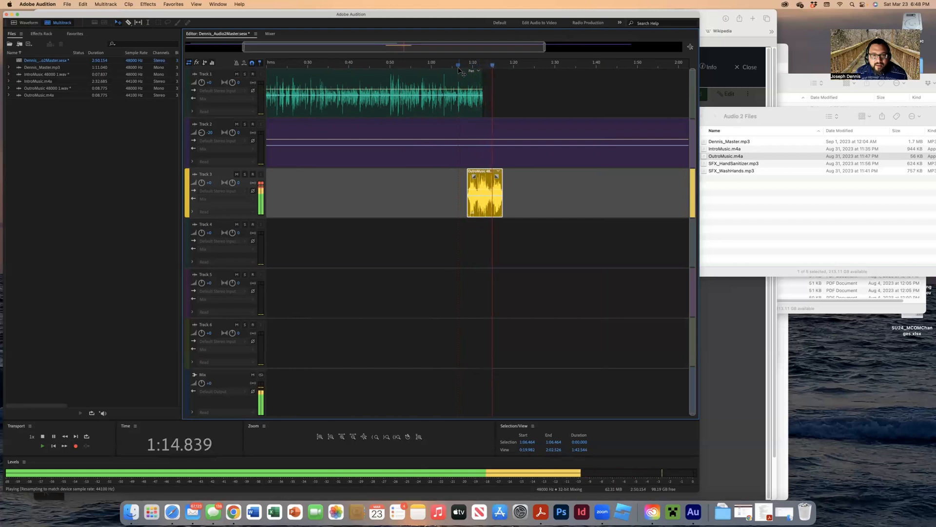
key(space)
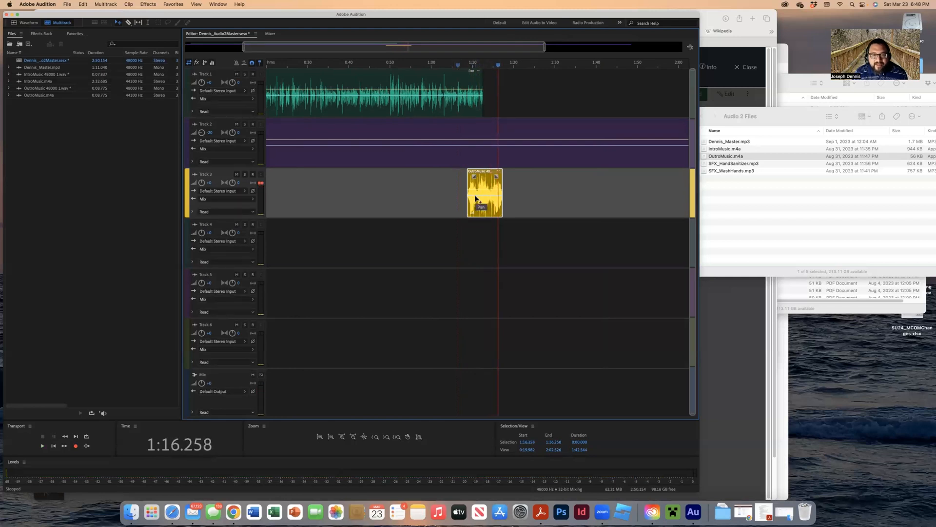
key(space)
key(space)
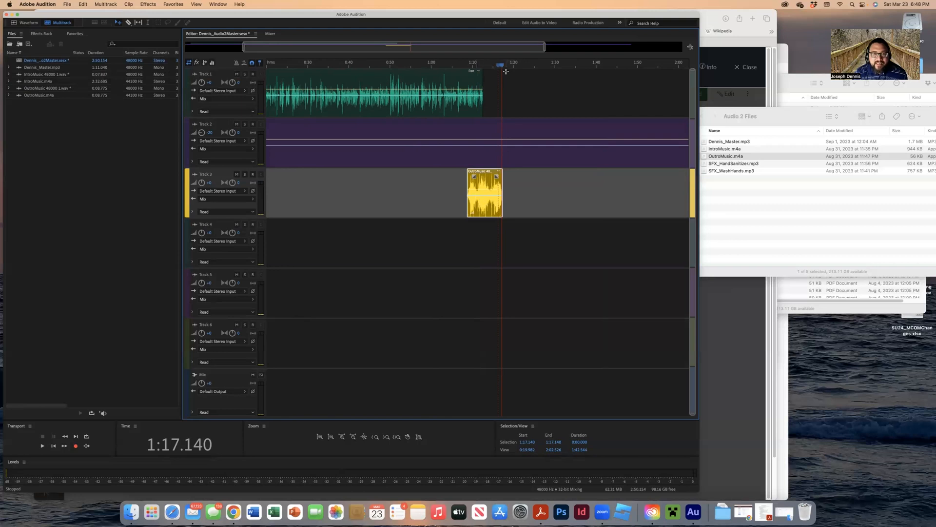
Move the outro music clip earlier to start at about 1:07 and play the mix from about 1:11 to 1:17
drag(502, 67, 483, 71)
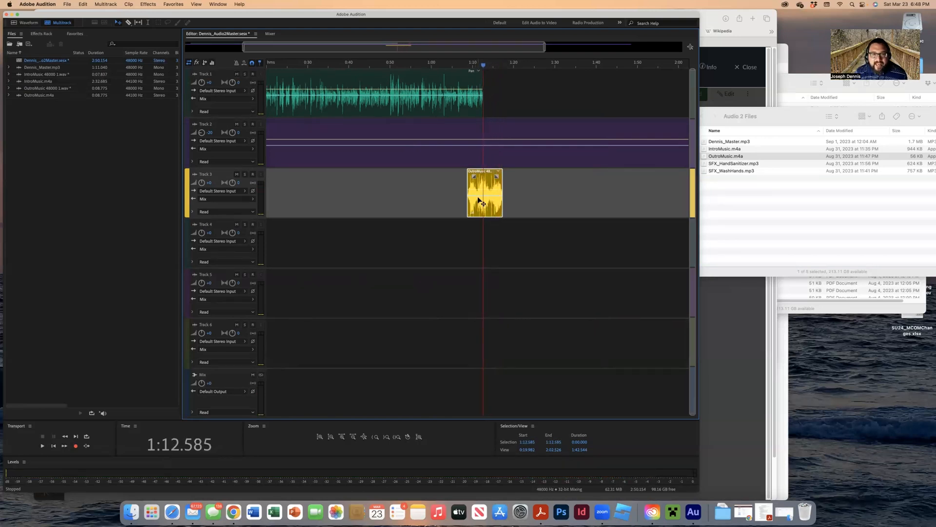
drag(474, 197, 469, 203)
click(484, 66)
drag(485, 67, 477, 69)
key(space)
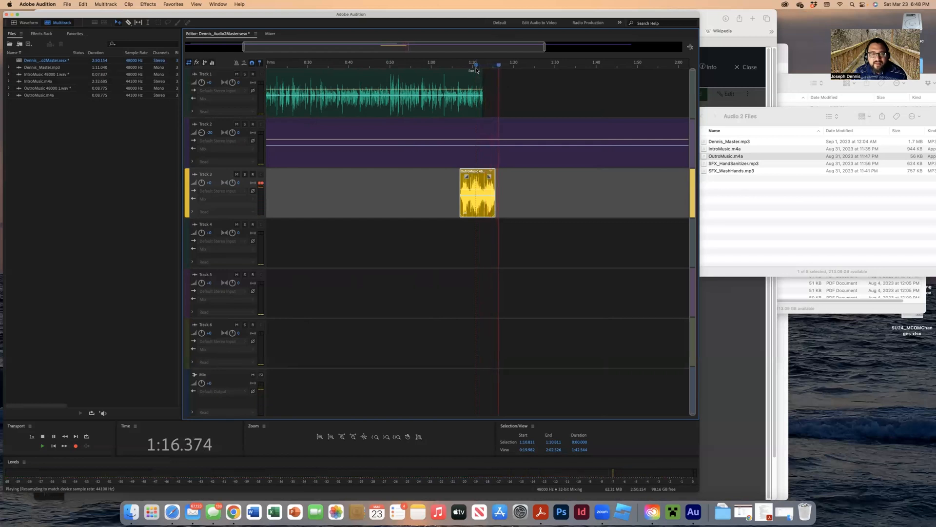
key(space)
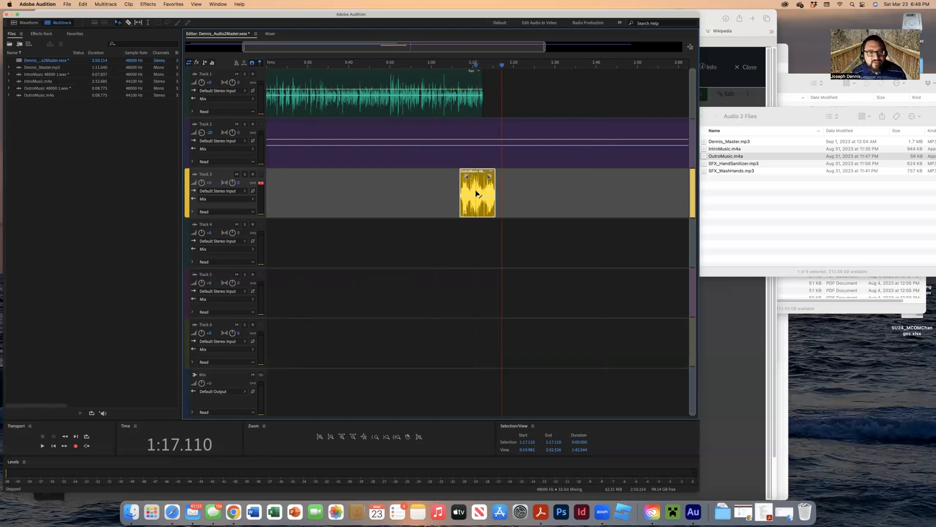
Set the volume of Track 3 to -15 dB
drag(501, 66, 499, 67)
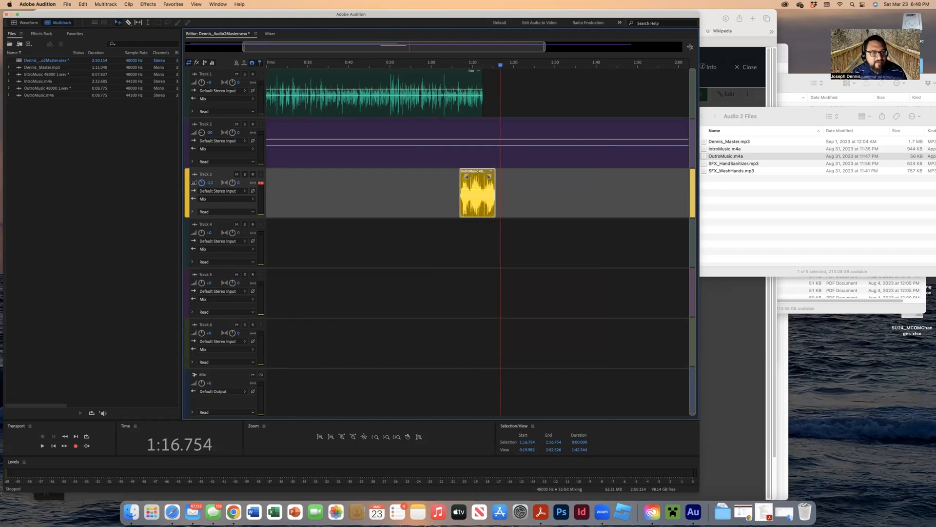
click(207, 182)
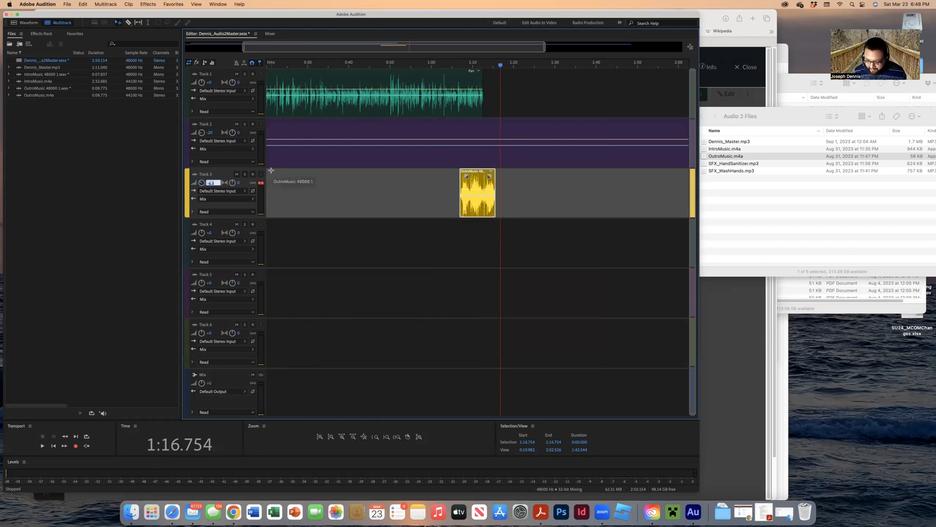
text(-15)
key(Return)
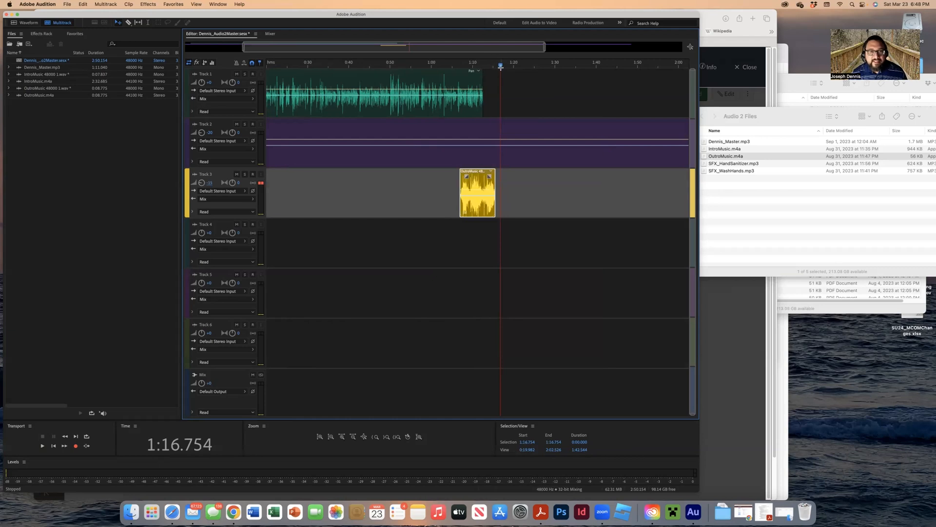
Play the mix from the start of the outro music at about 1:07 and stop at about 1:14
drag(502, 66, 460, 66)
key(space)
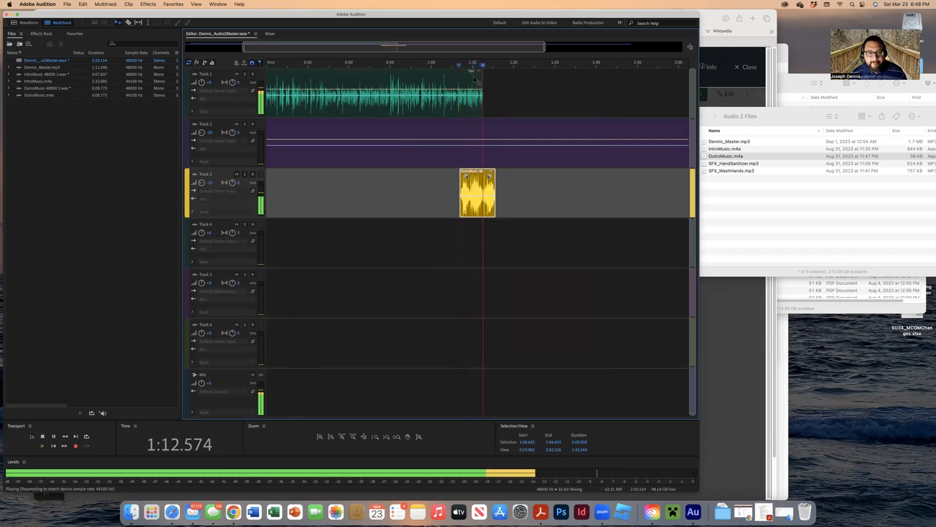
key(space)
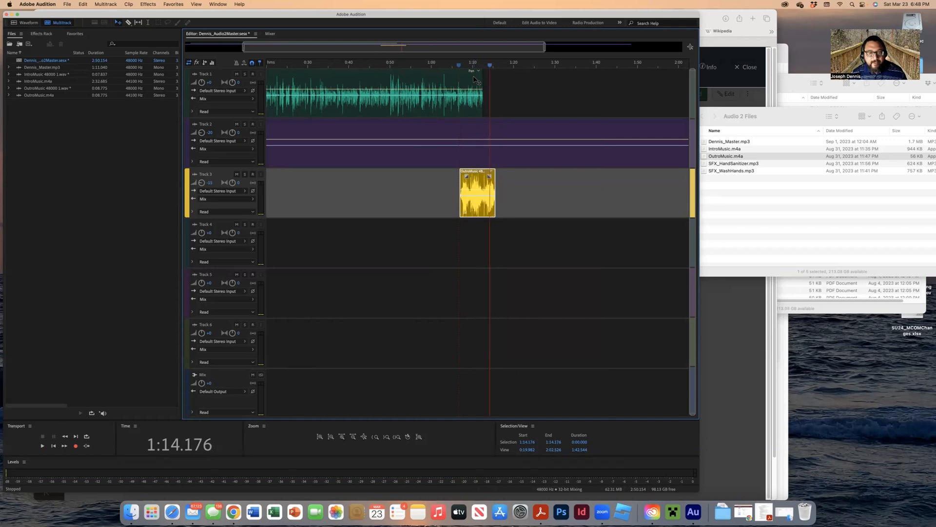
Apply Fade In to about the first 5.1 seconds of the outro music in the waveform editor and return to the multitrack session
double_click(475, 187)
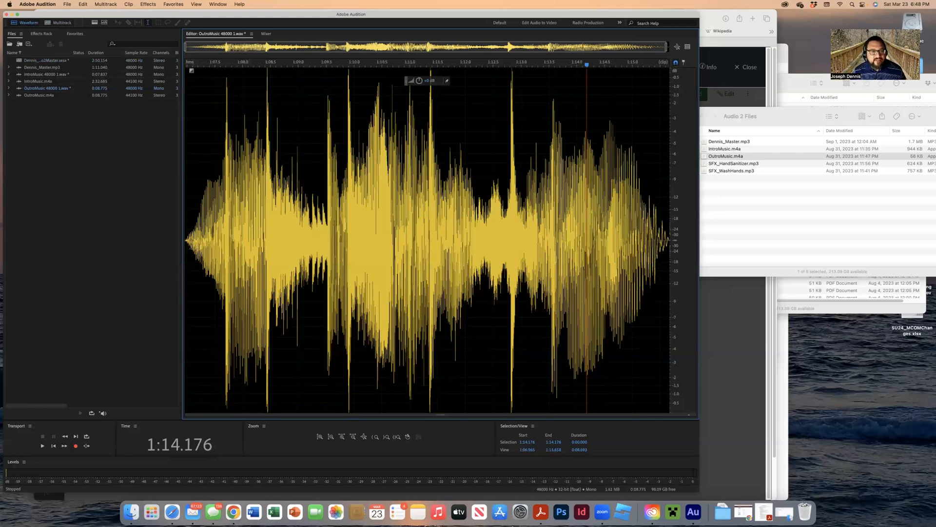
drag(184, 243, 472, 268)
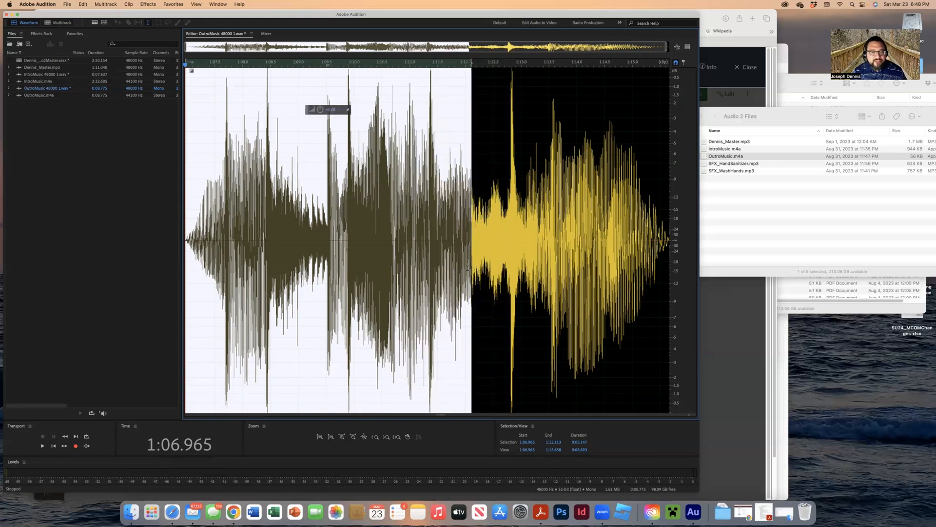
click(168, 4)
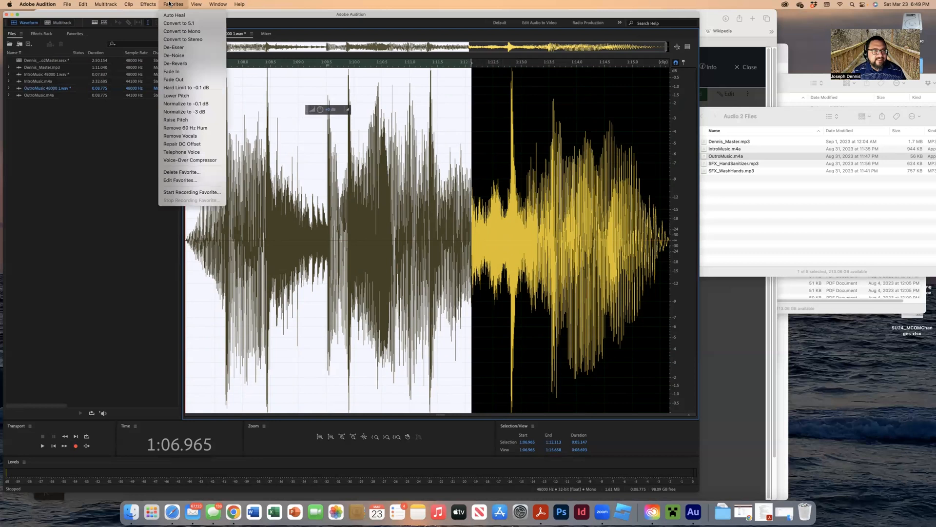
click(174, 72)
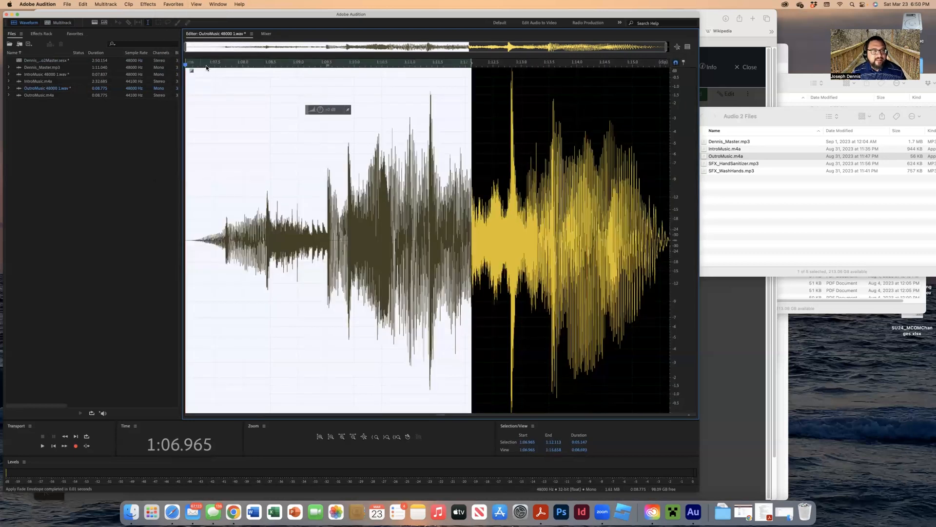
click(68, 22)
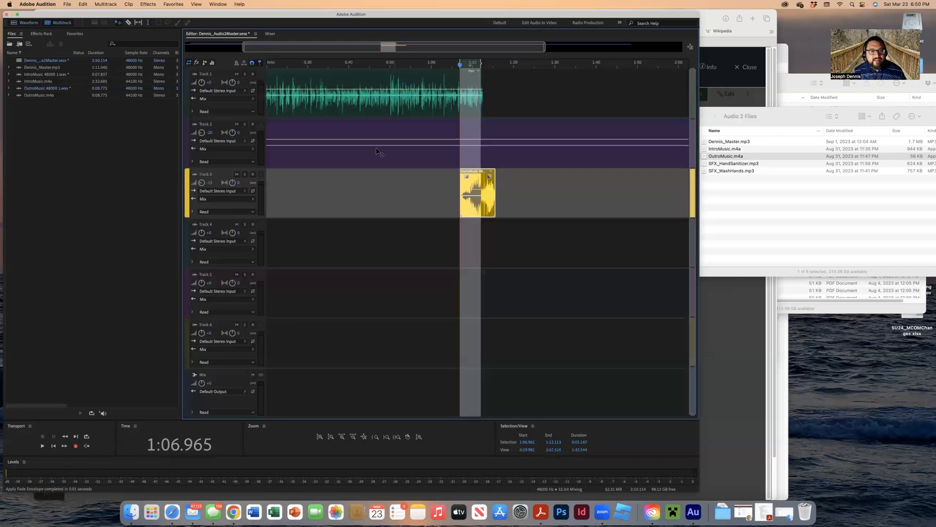
Play the mix from about 1:03 through the faded outro music, stop at about 1:17, and return the playhead to about 1:03
drag(460, 65, 443, 67)
key(space)
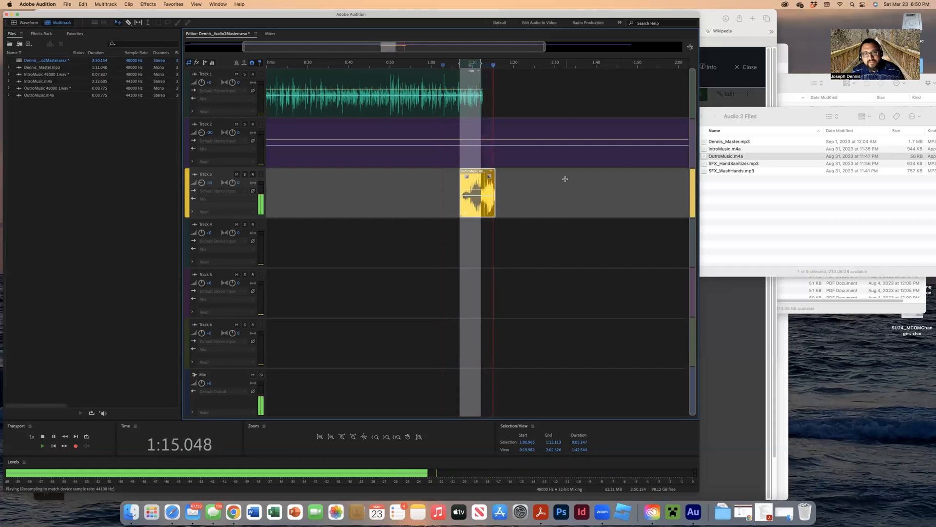
key(space)
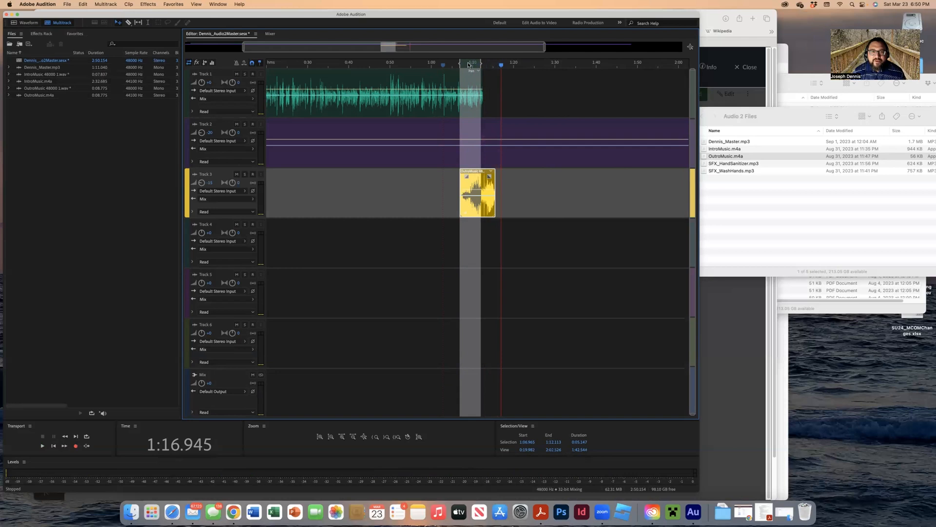
click(444, 66)
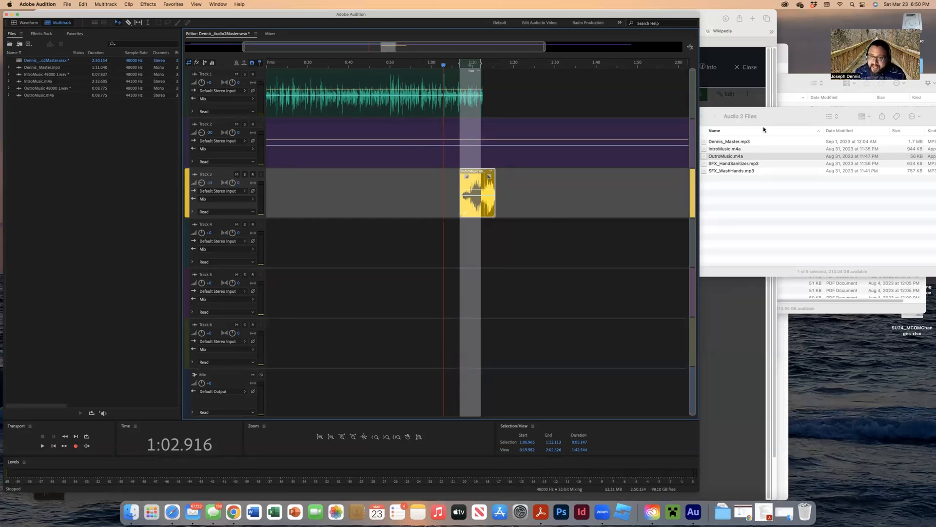
Play the narration from about 16 seconds to about 27.5 seconds to locate the passage for a sound effect
click(754, 182)
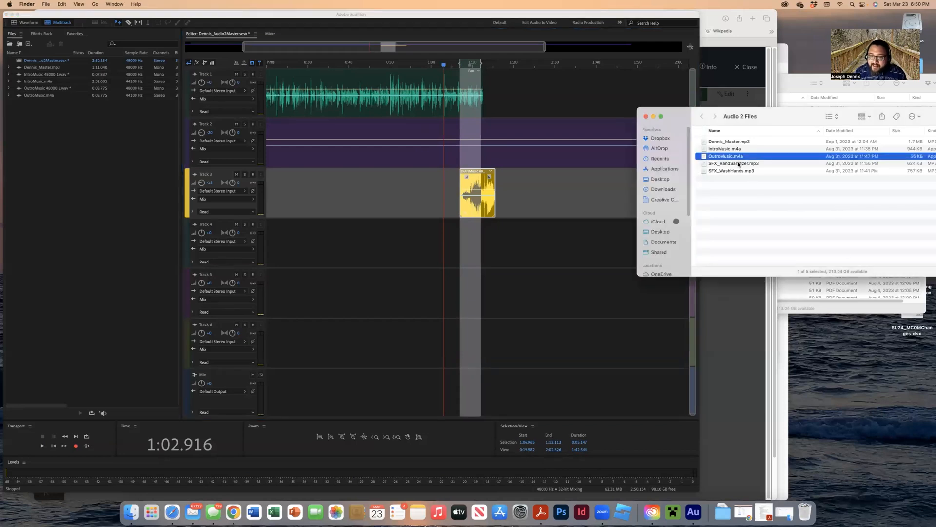
click(739, 164)
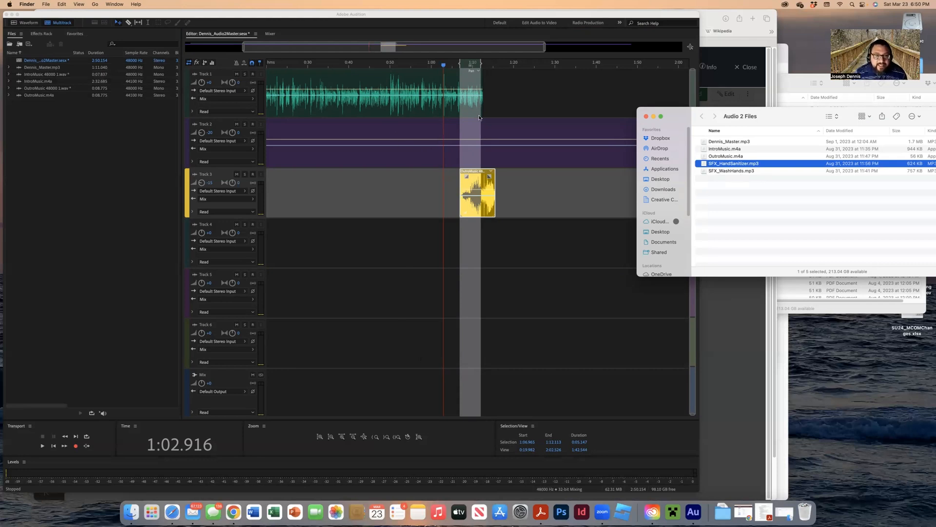
click(444, 66)
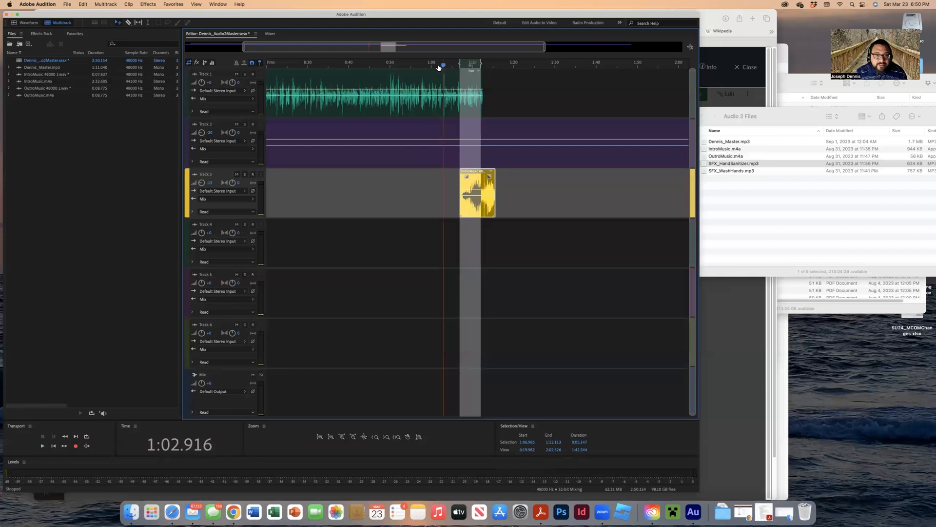
drag(445, 68, 268, 71)
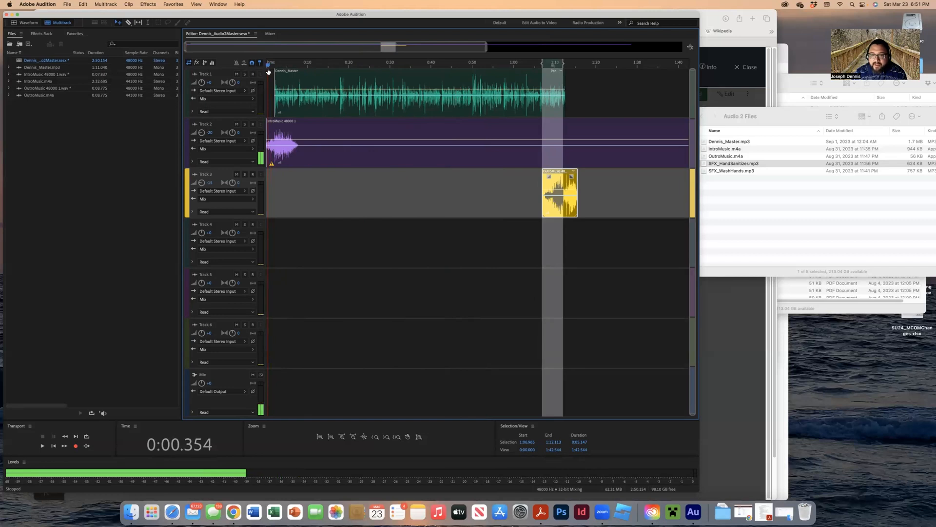
drag(267, 71, 334, 81)
key(space)
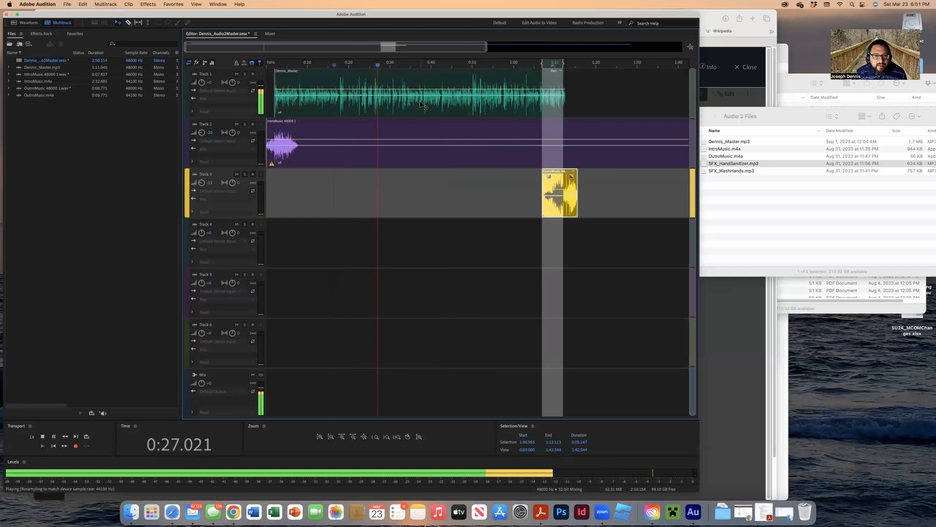
key(space)
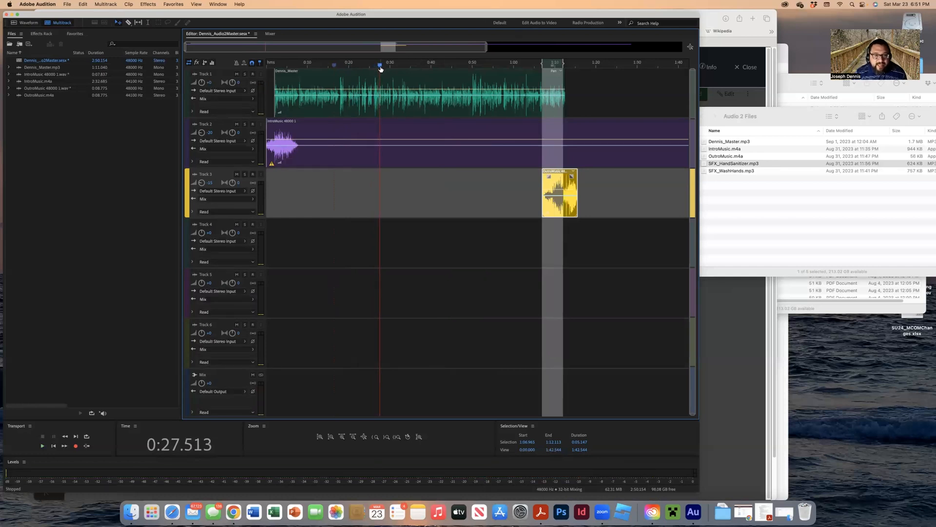
Replay the narration from about 17 seconds to find the cue and place SFX_WashHands.mp3 on Track 3 at about 19 seconds
click(717, 169)
click(722, 171)
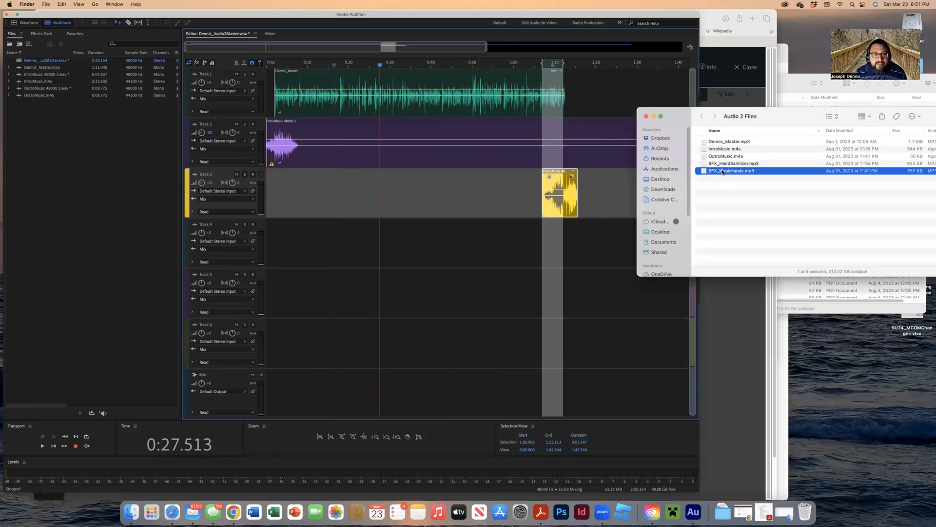
click(380, 67)
drag(379, 67, 338, 71)
key(space)
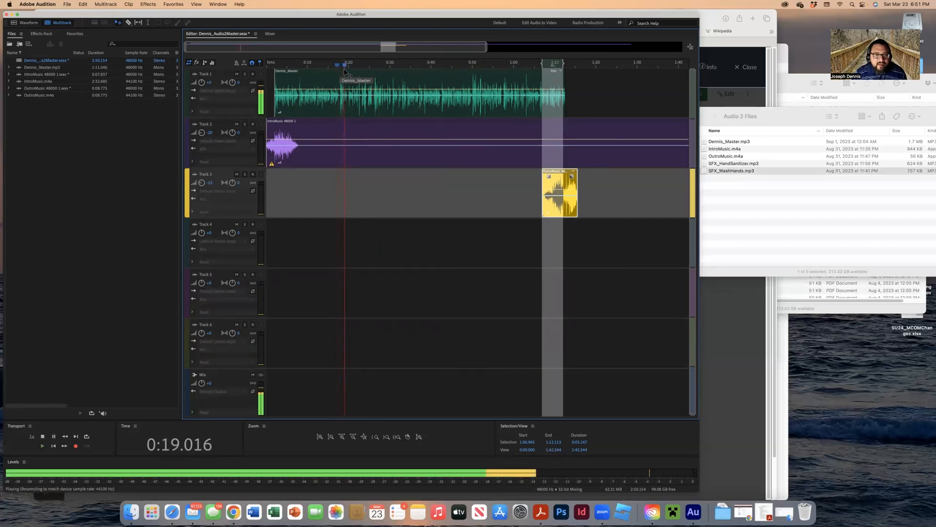
key(space)
click(349, 64)
drag(348, 65, 348, 64)
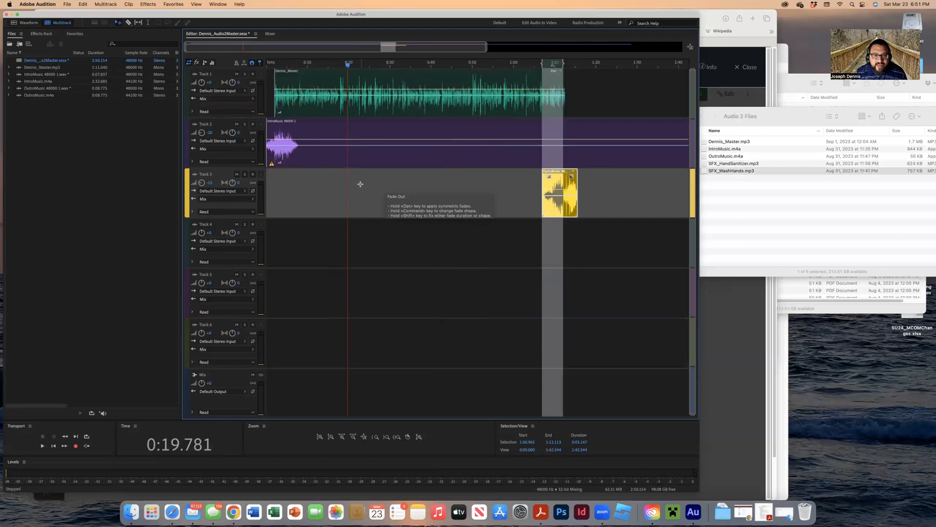
drag(721, 172, 396, 200)
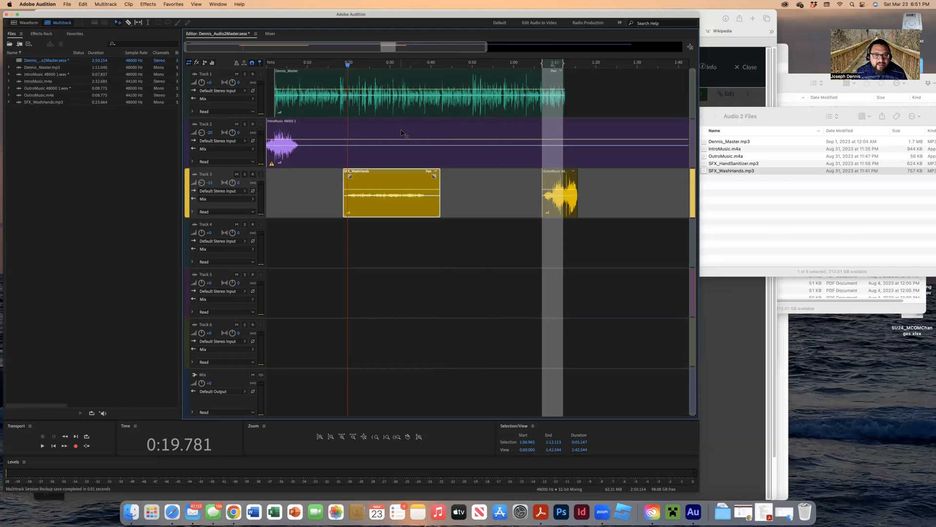
Play the mix from about 18 to 33 seconds and trim the end of the SFX_WashHands clip to about 32.8 seconds
drag(349, 66, 341, 68)
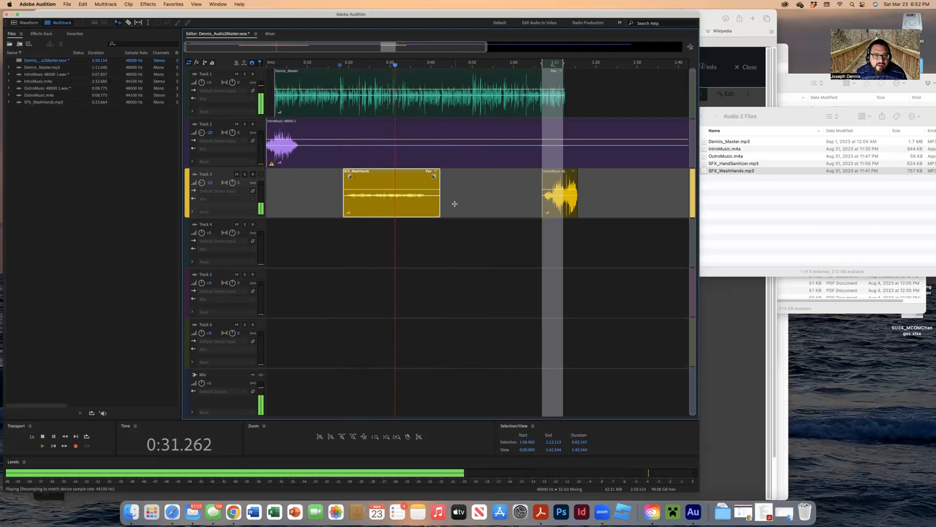
key(space)
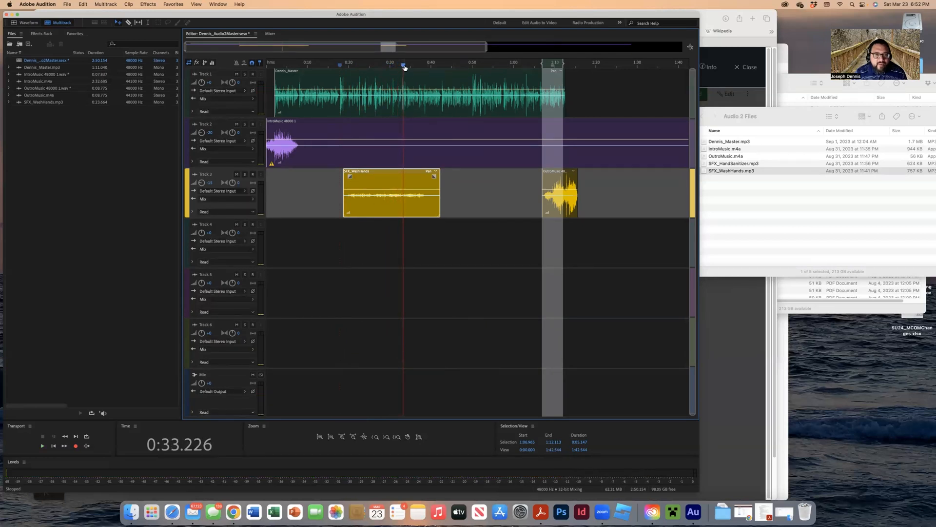
drag(404, 67, 402, 67)
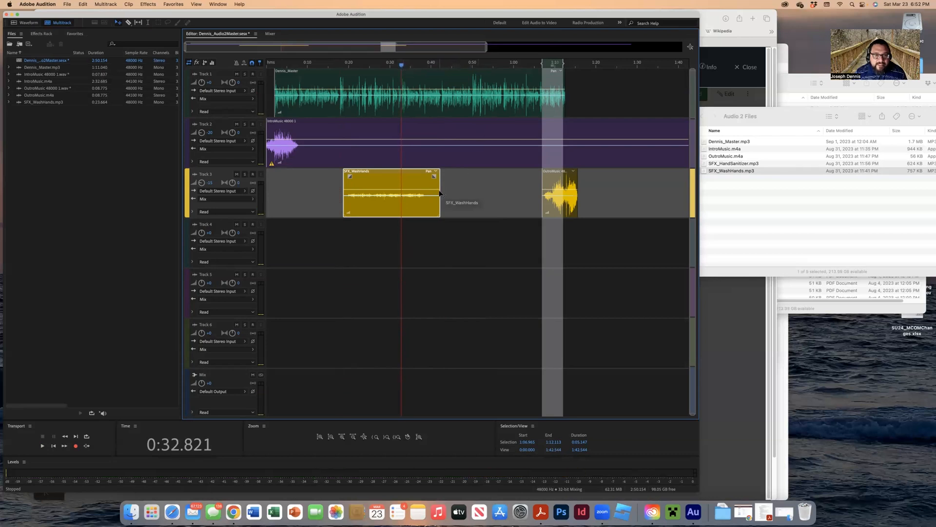
drag(439, 191, 402, 192)
Play the trimmed hand-washing effect under the narration from about 19.5 seconds and stop at about 26 seconds
drag(402, 66, 348, 74)
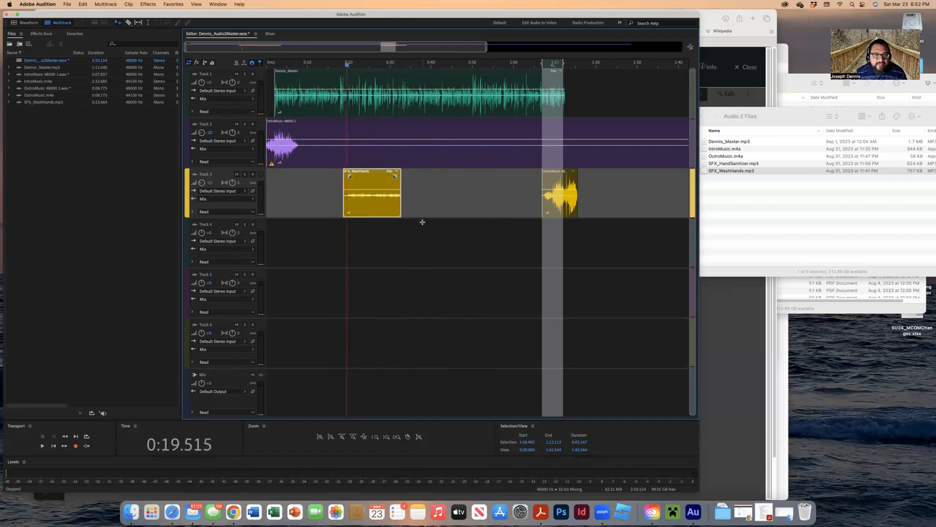
key(space)
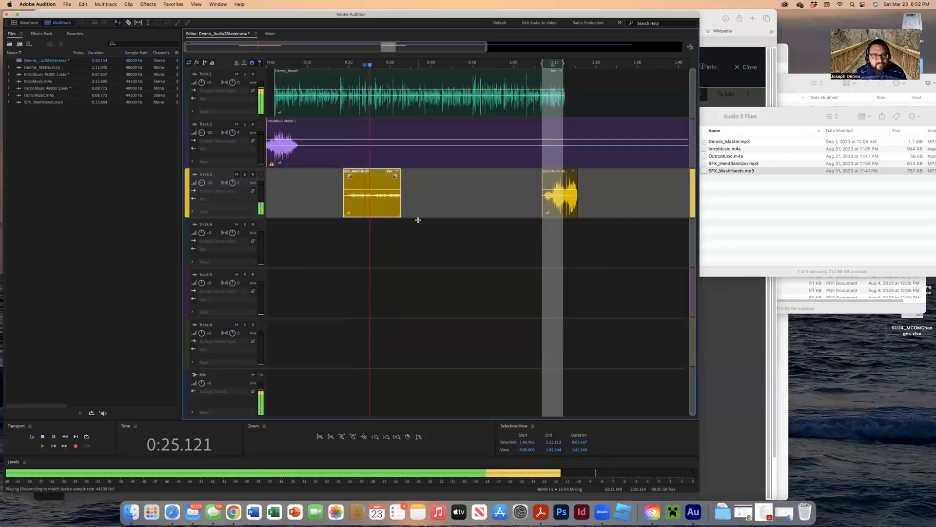
key(space)
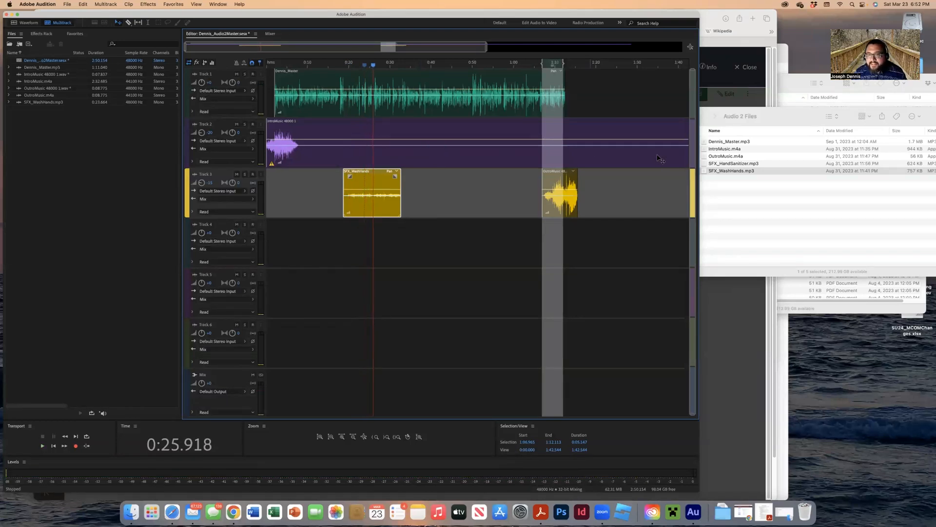
Play the narration from about 43 seconds to about 55 seconds to locate the cue for SFX_HandSanitizer.mp3
click(749, 164)
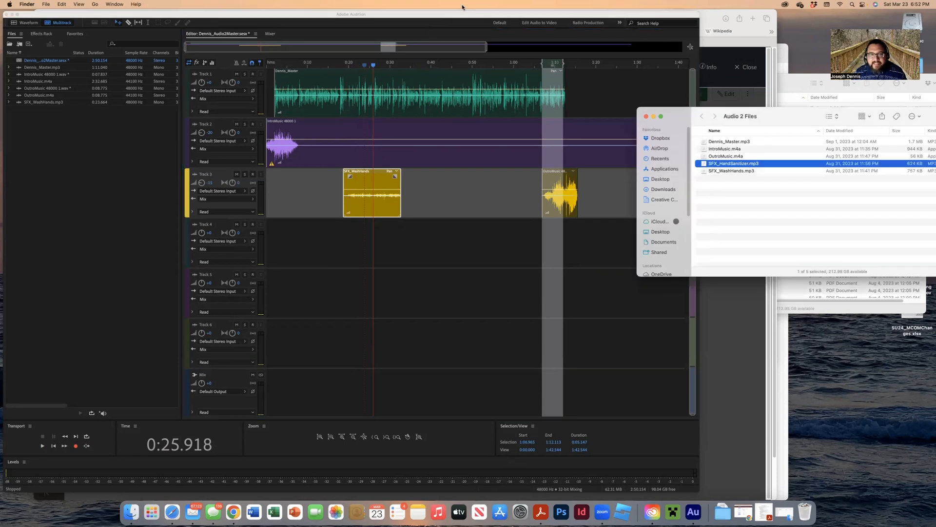
click(374, 66)
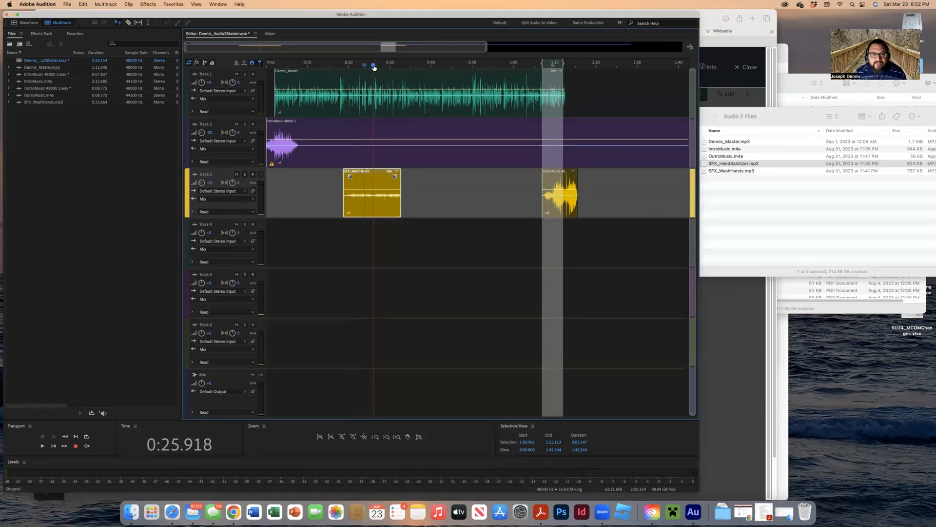
key(space)
click(388, 67)
click(445, 100)
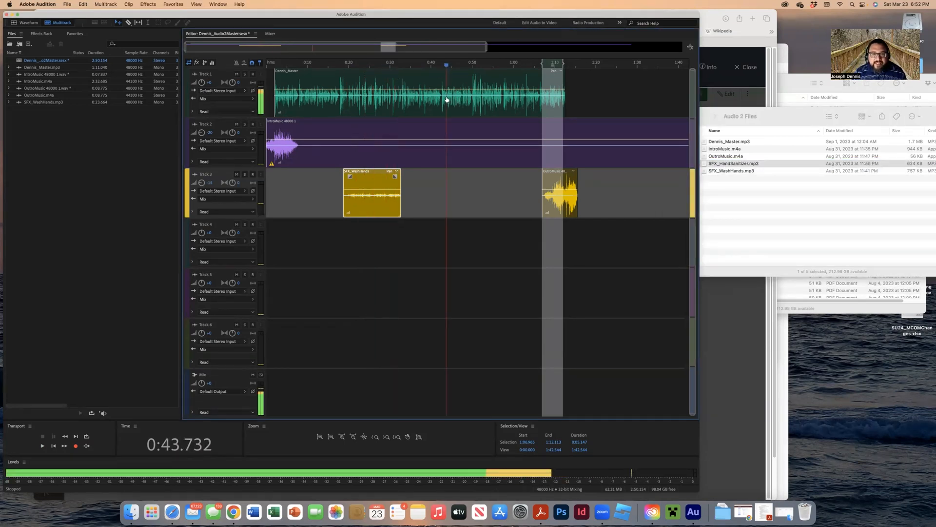
key(space)
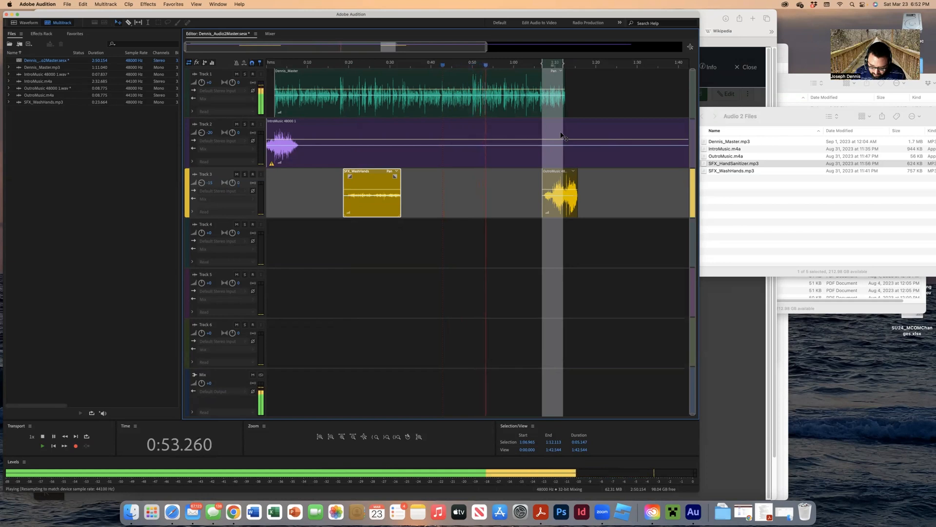
key(space)
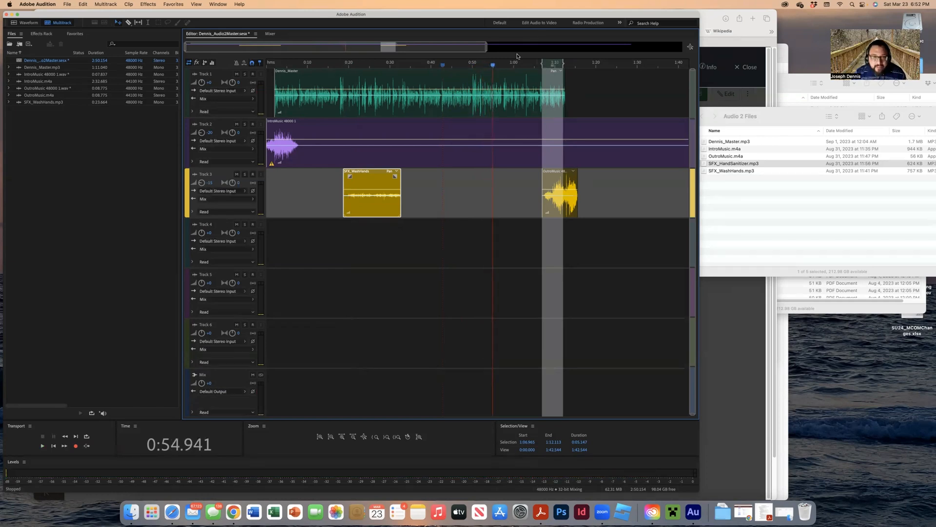
Replay the cue from about 52 seconds and place SFX_HandSanitizer.mp3 on Track 3 starting at about 51.5 seconds
drag(493, 67, 482, 68)
key(space)
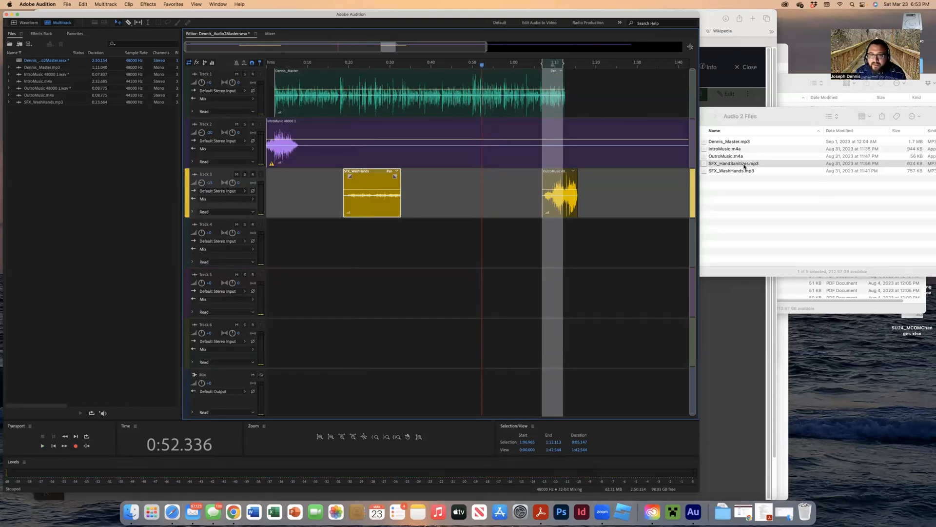
drag(738, 167, 484, 191)
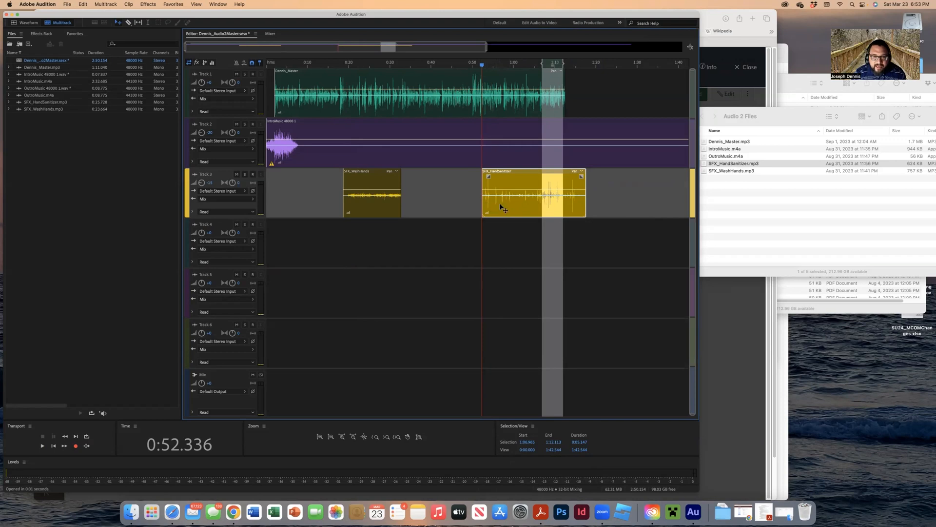
drag(499, 204, 496, 205)
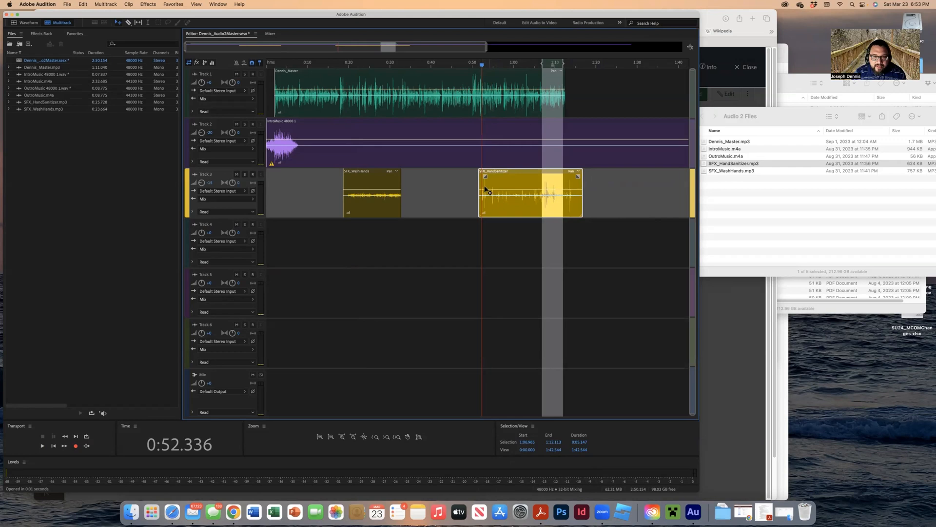
Play the mix over the SFX_HandSanitizer clip, trim the clip's end to about 1:03, and check playback to about 1:05
key(space)
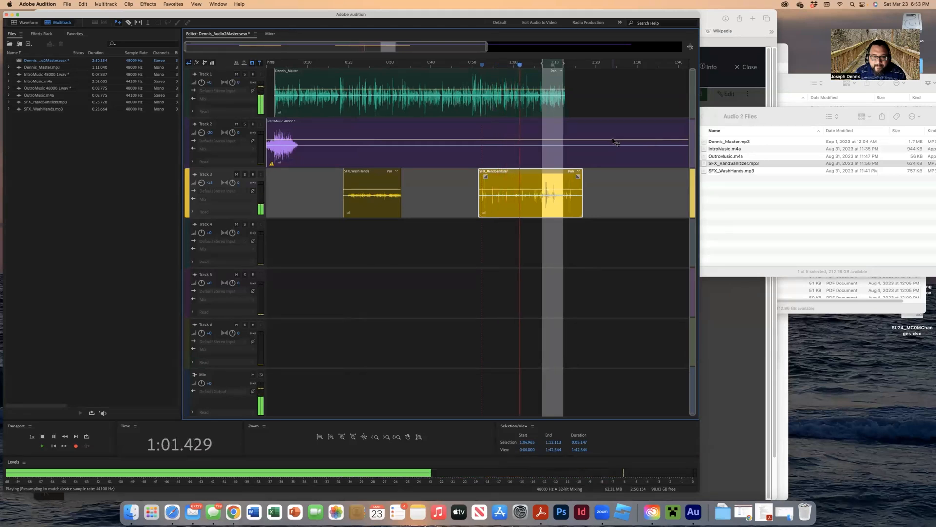
key(space)
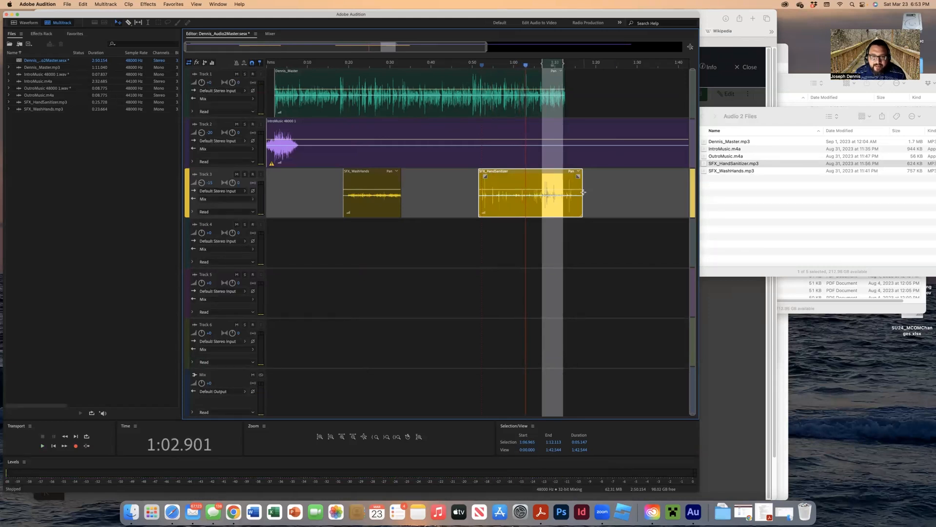
drag(582, 191, 523, 192)
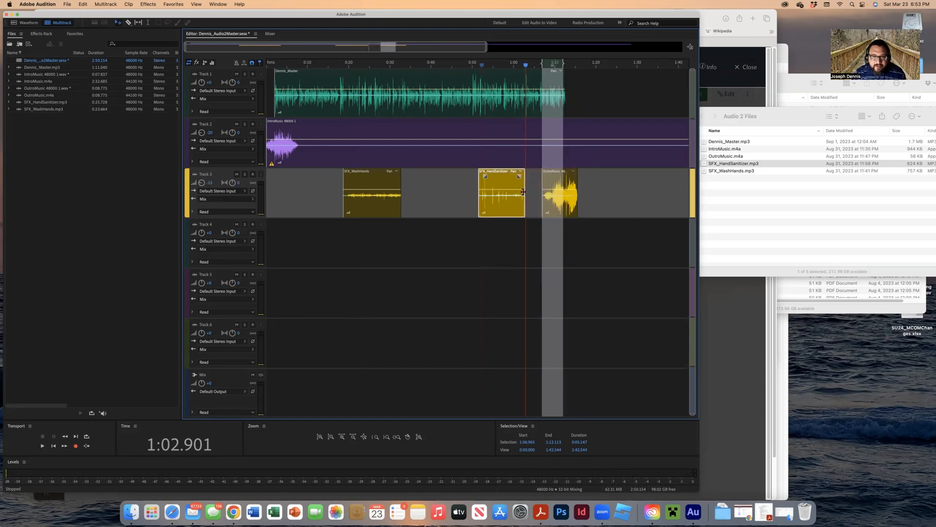
key(space)
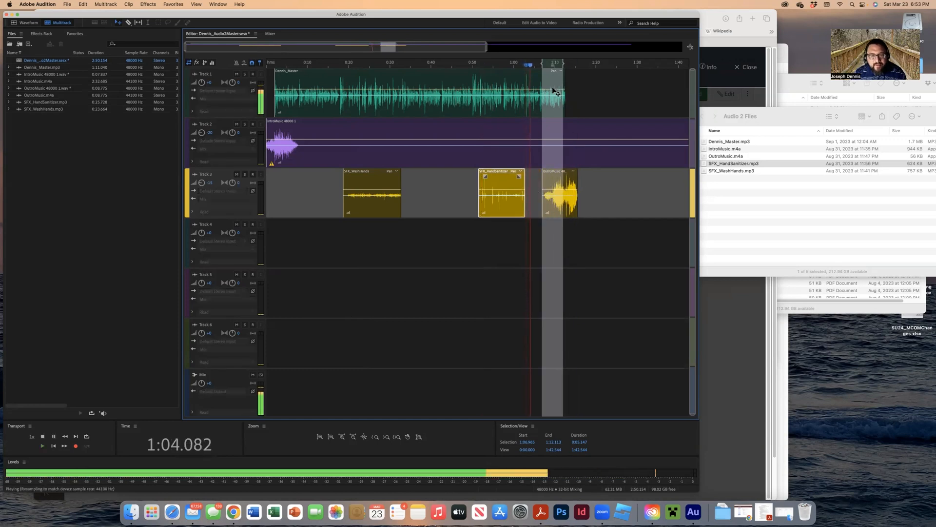
key(space)
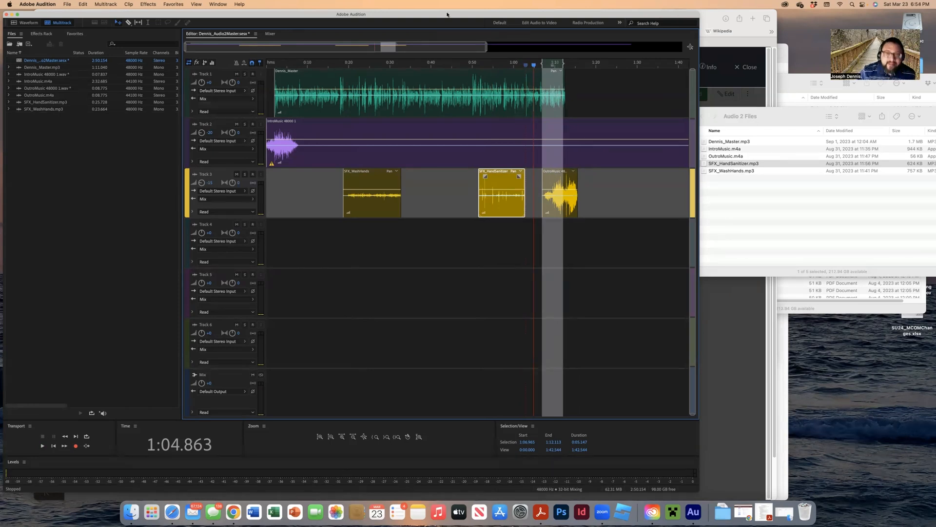
Save the multitrack session, copying the external media into the session folder and saving changes to all modified audio files
click(67, 4)
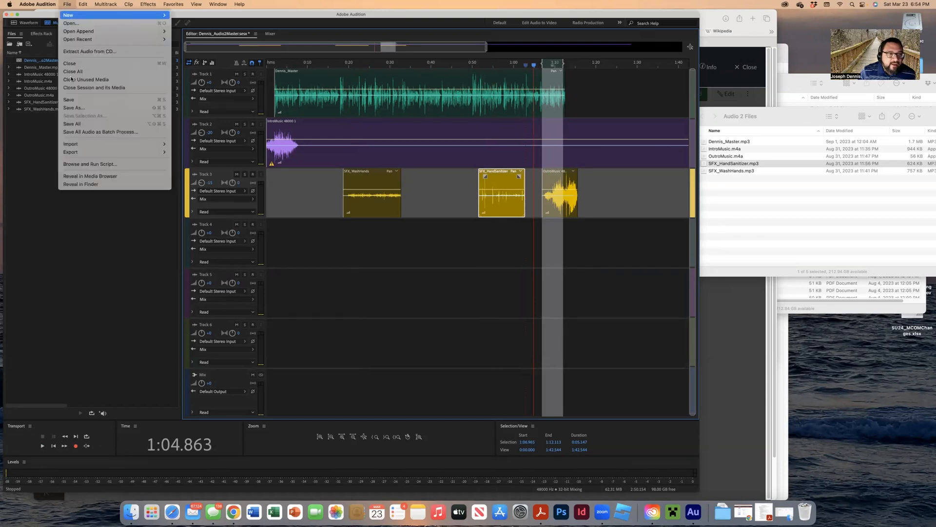
click(74, 103)
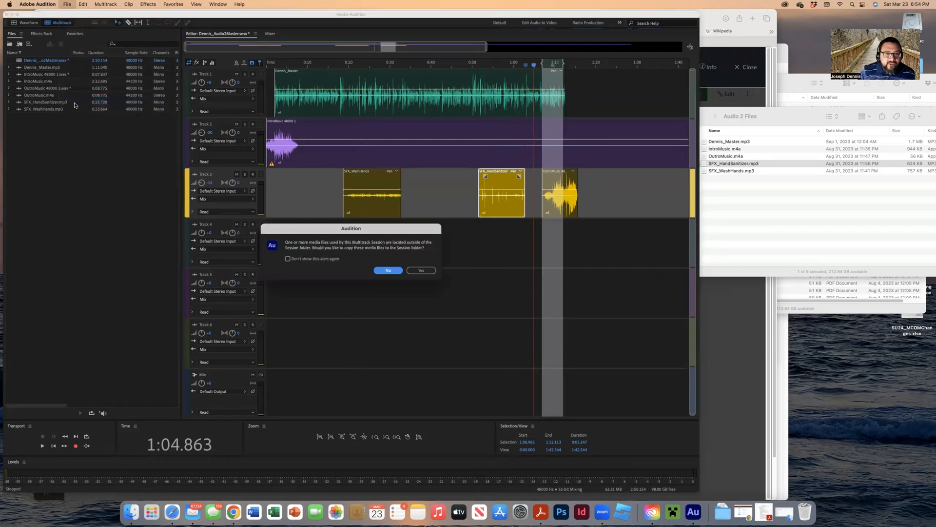
click(419, 271)
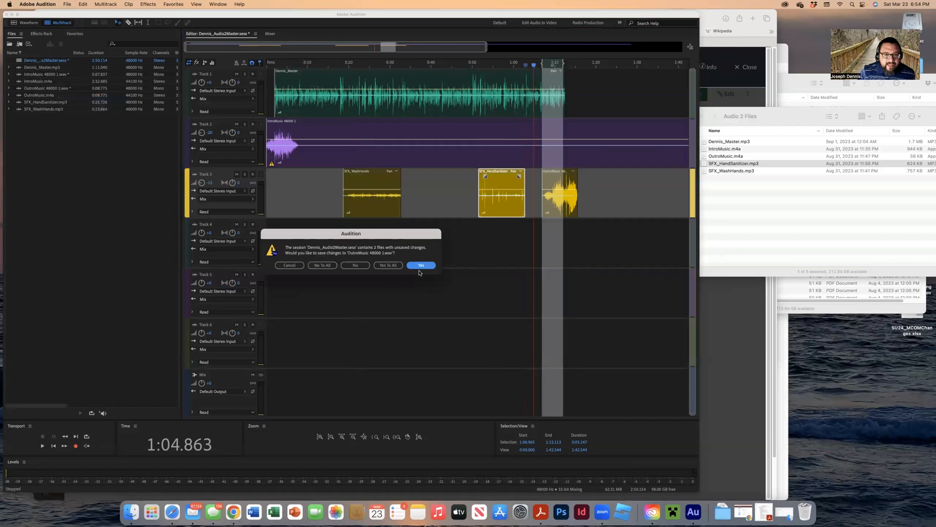
click(387, 265)
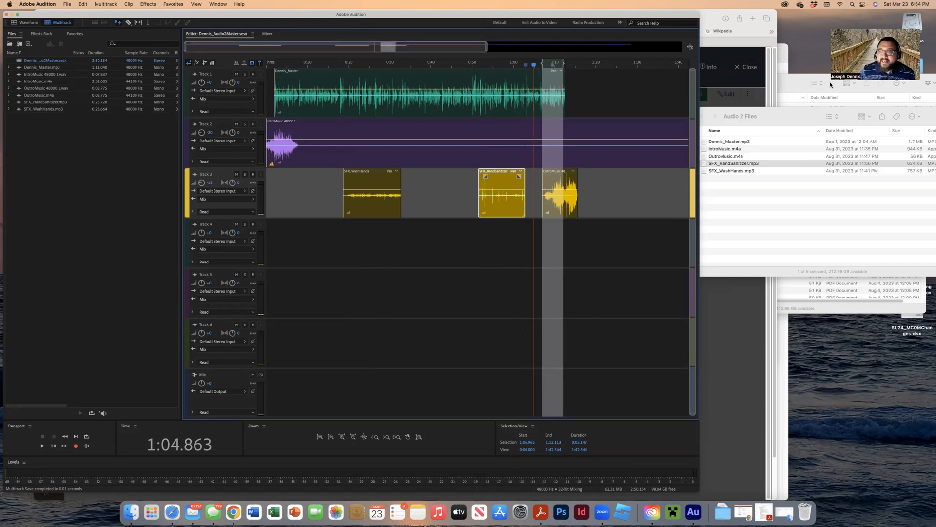
Switch to Finder, open the saved session's folder inside Adobe Audition Work to inspect its contents, and return to Adobe Audition
click(796, 86)
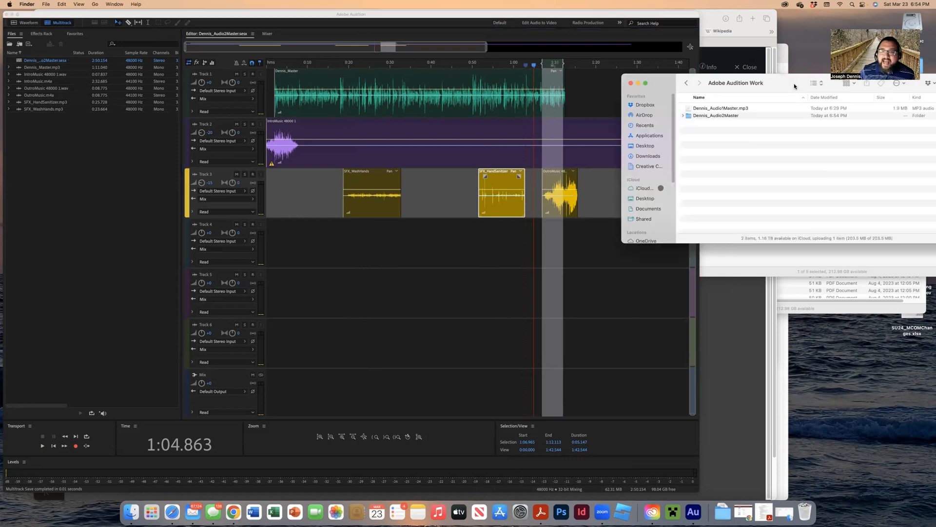
click(726, 118)
double_click(725, 118)
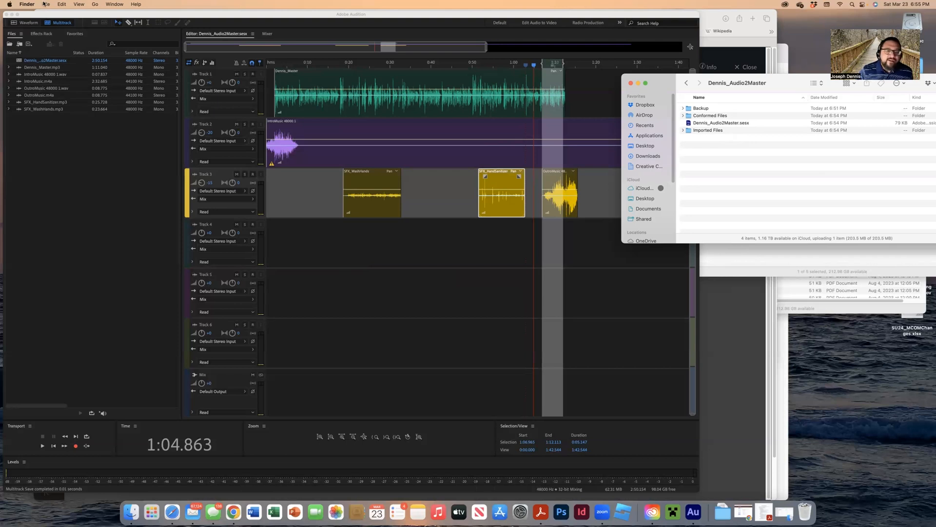
click(43, 4)
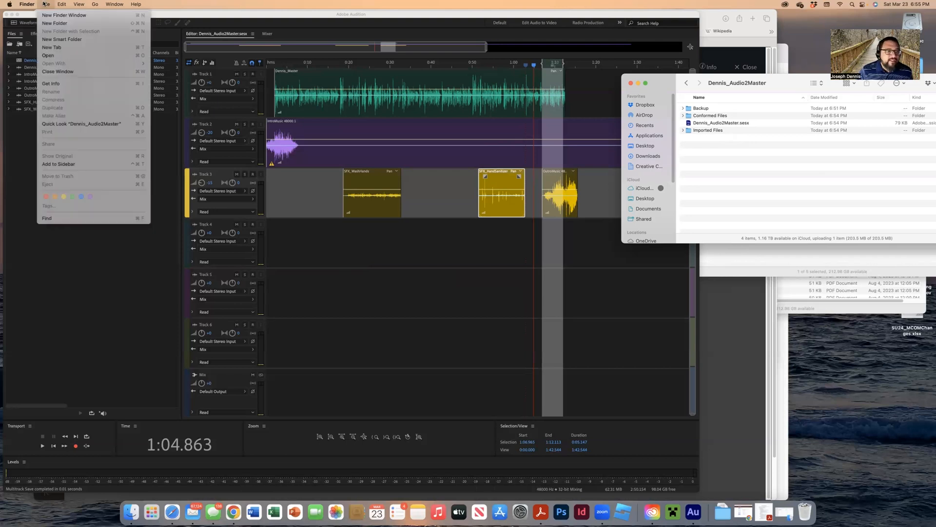
click(249, 13)
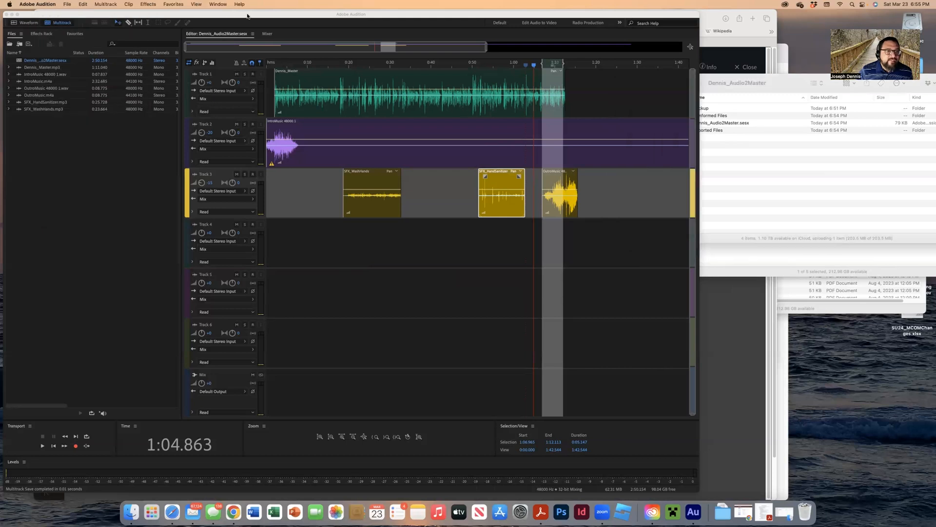
click(68, 4)
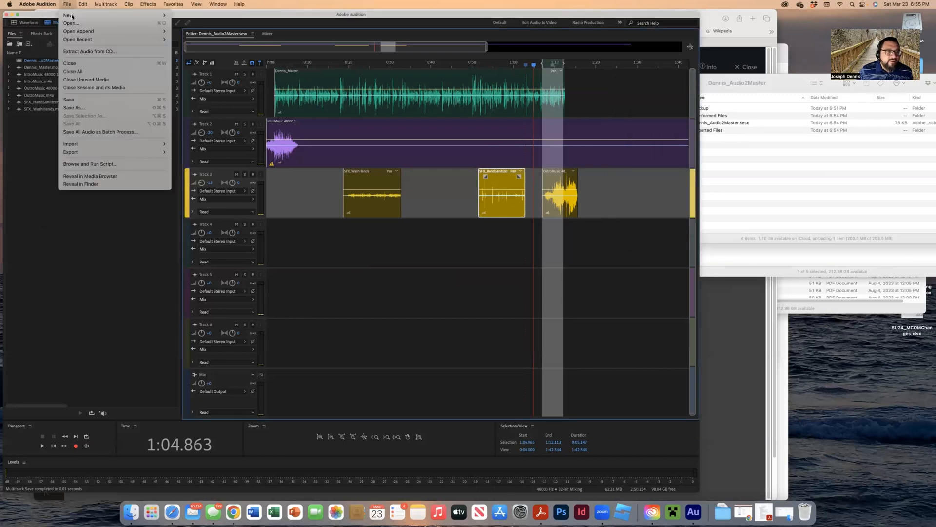
click(105, 108)
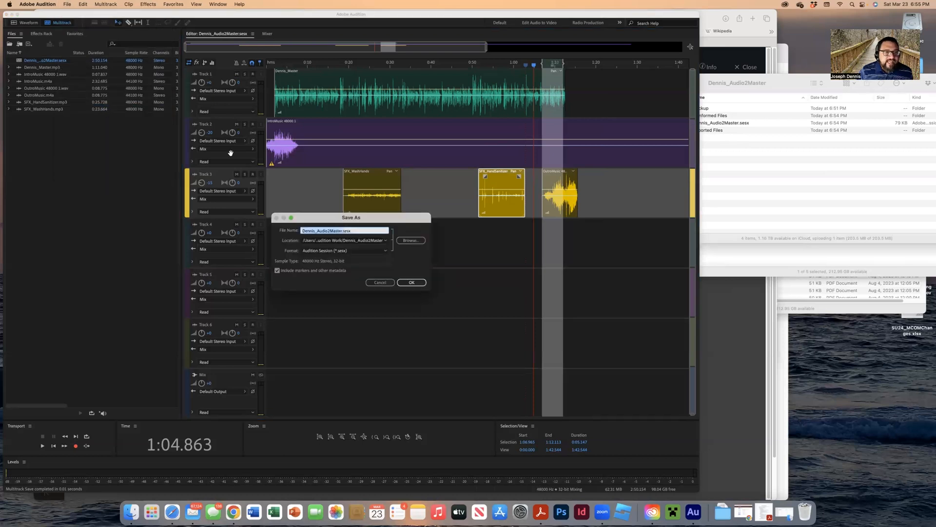
click(384, 250)
click(384, 250)
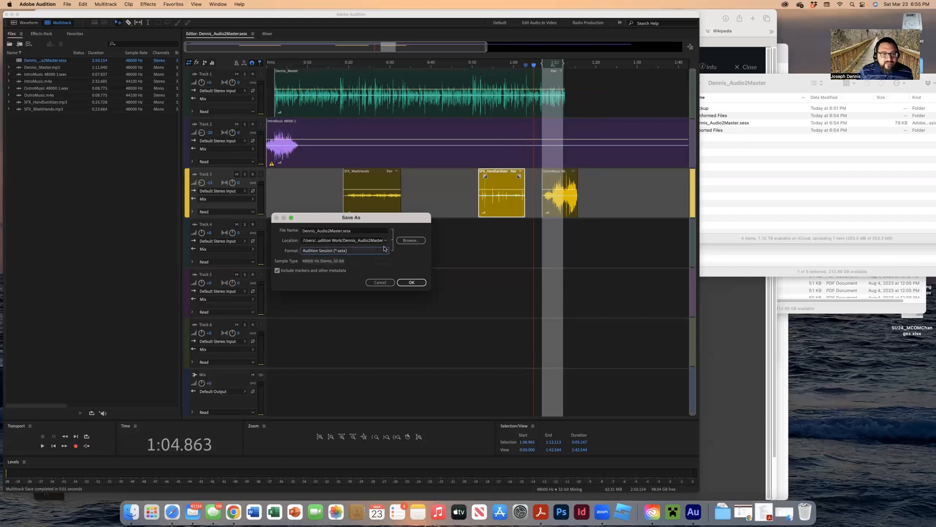
click(385, 241)
click(405, 225)
click(383, 282)
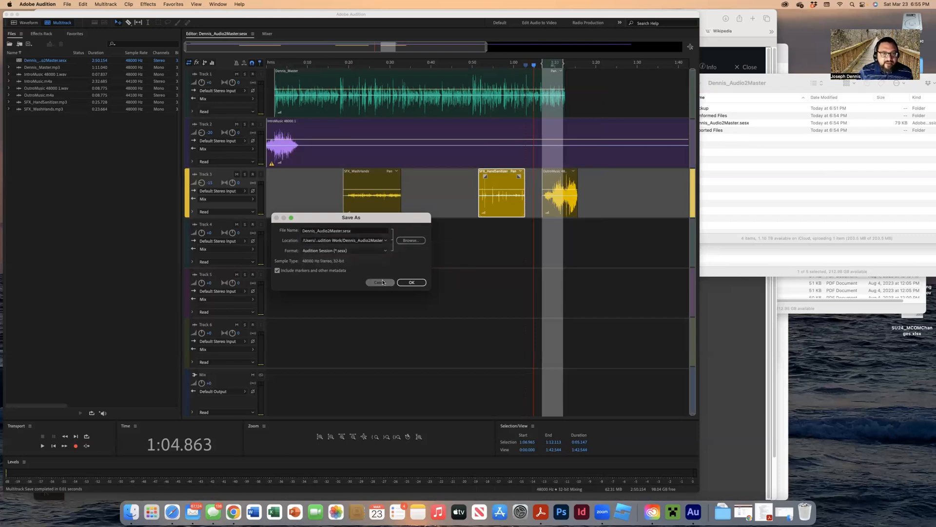
Export the entire session's multitrack mixdown as an MP3 Audio file to the Documents folder
click(66, 4)
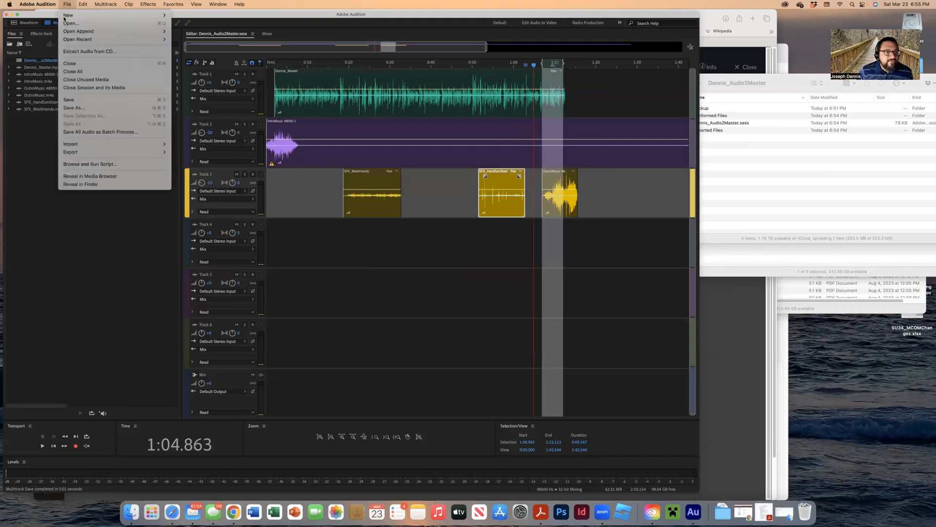
mouse_move(115, 152)
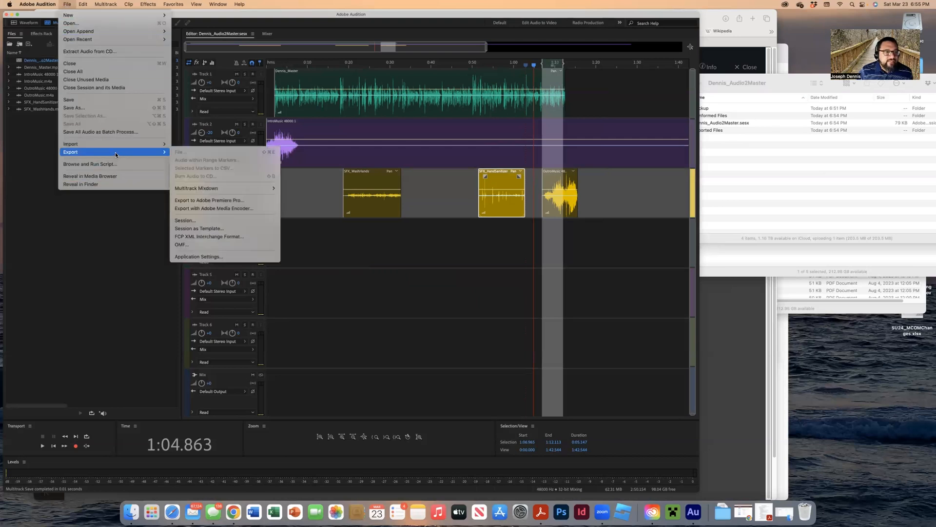
mouse_move(226, 191)
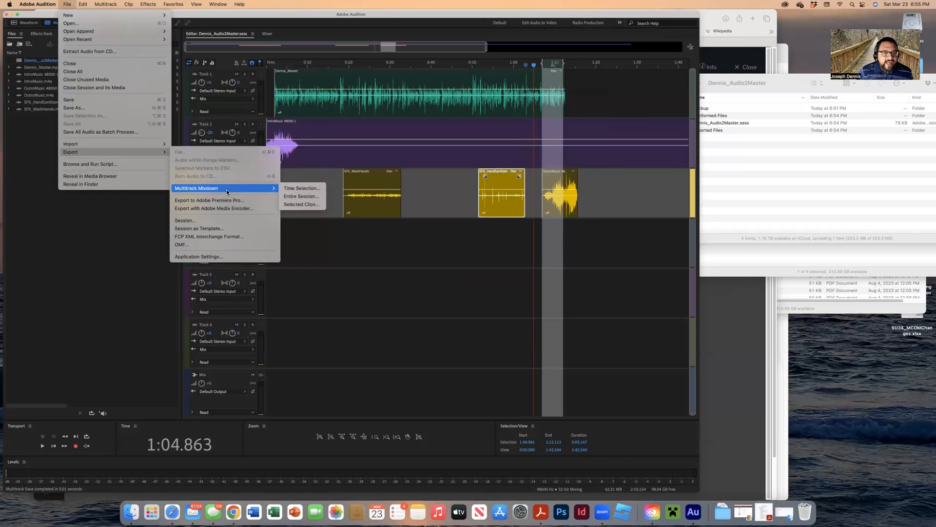
click(303, 196)
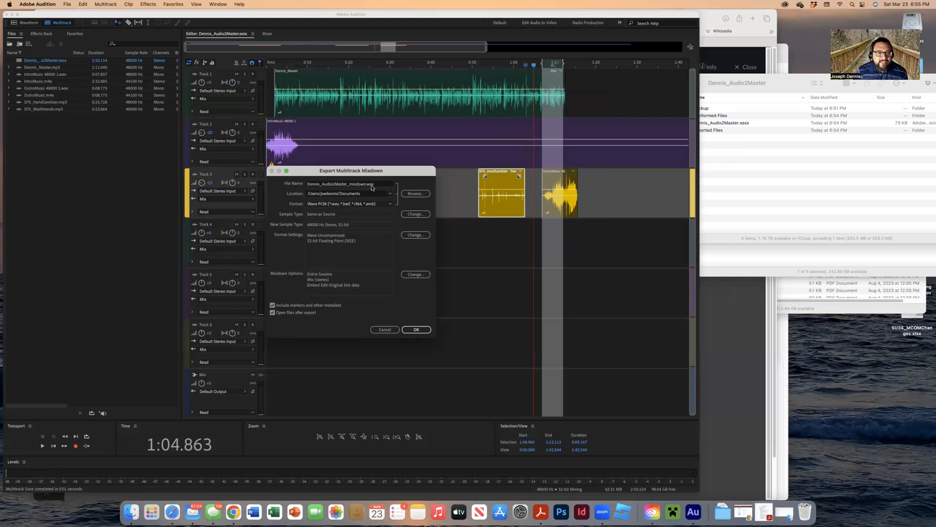
click(391, 205)
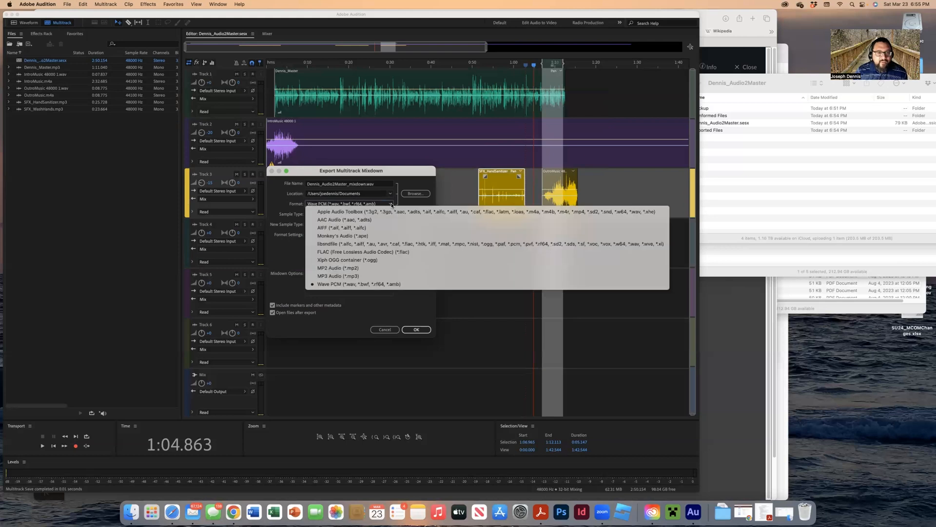
click(391, 276)
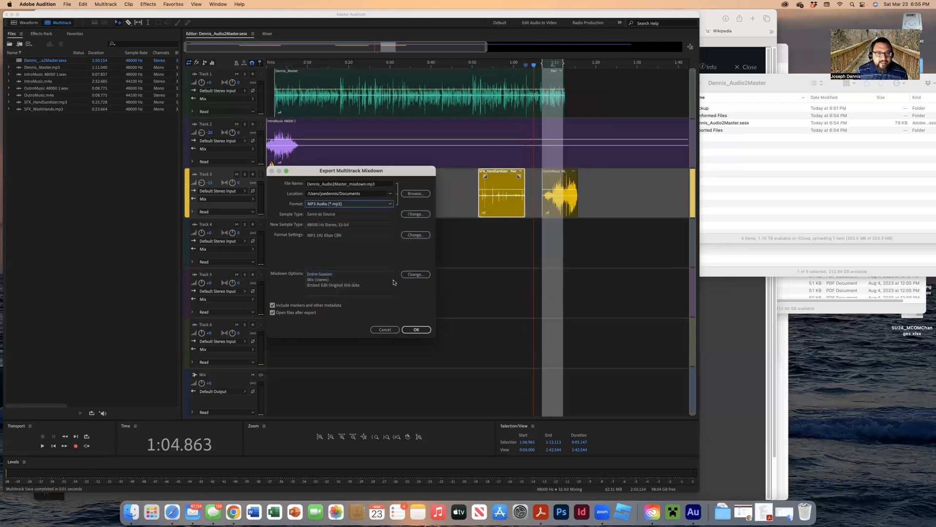
click(419, 330)
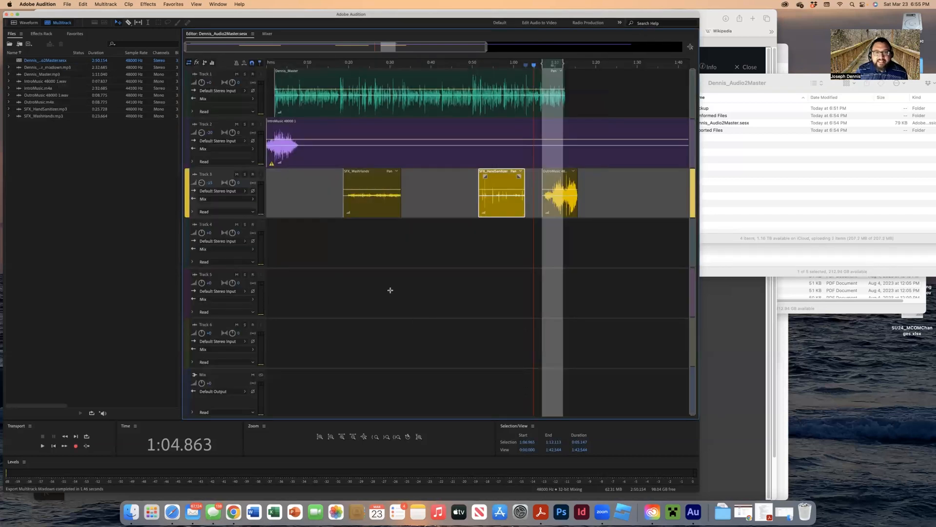
Switch to Finder, look for the exported mixdown in Adobe Audition Work and its session folder, and return to Adobe Audition
click(802, 198)
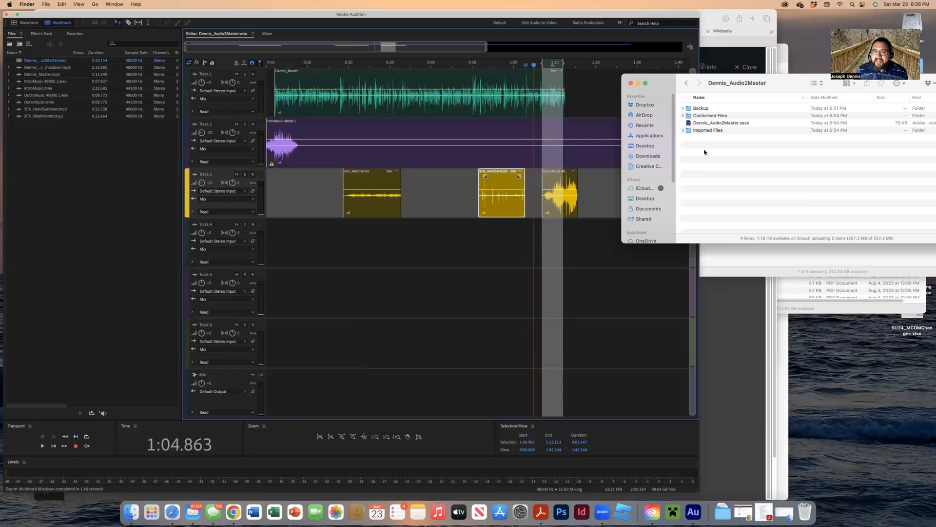
click(688, 83)
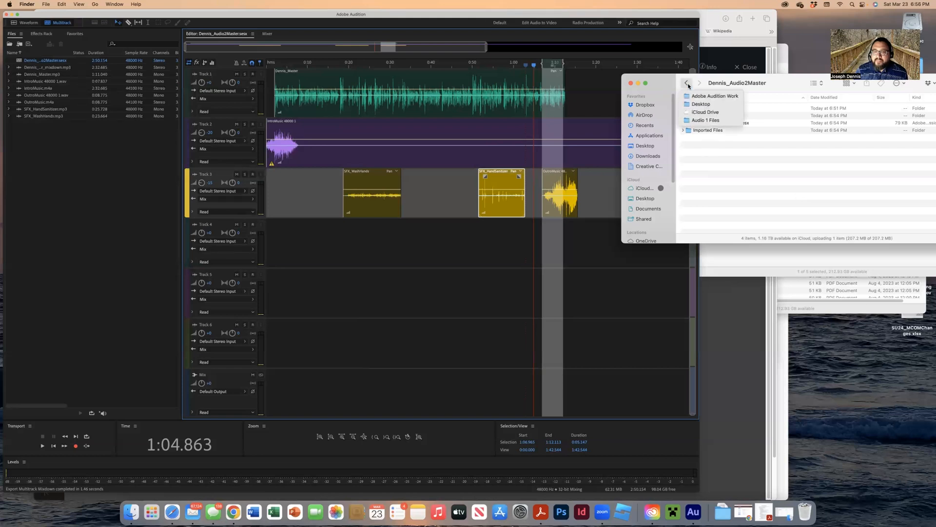
click(687, 84)
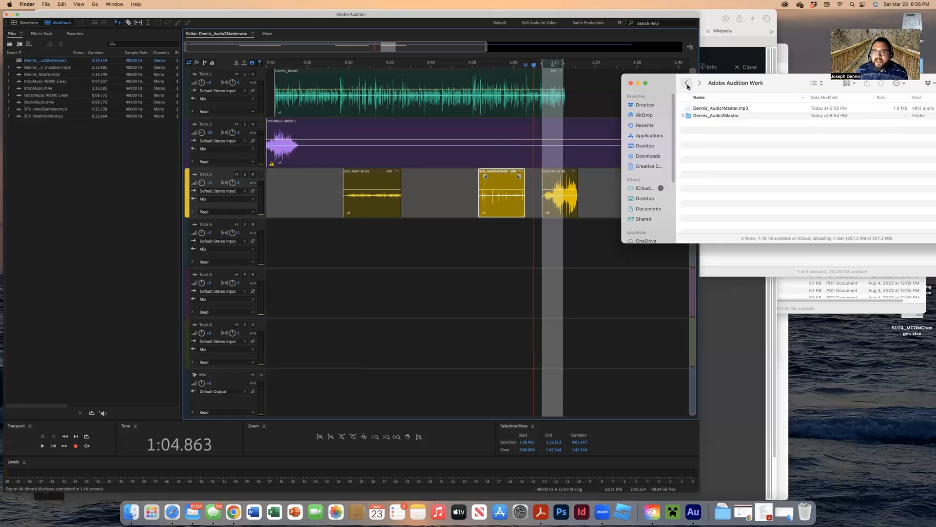
double_click(720, 117)
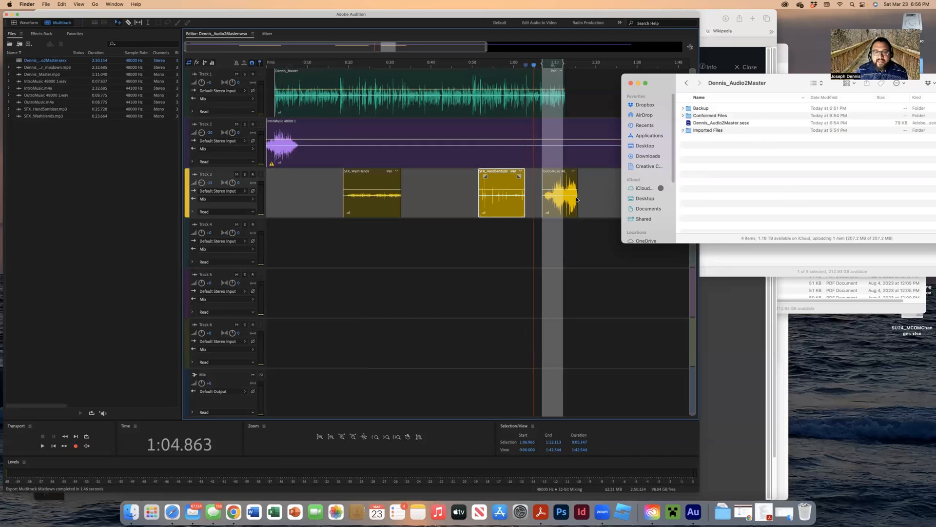
click(419, 143)
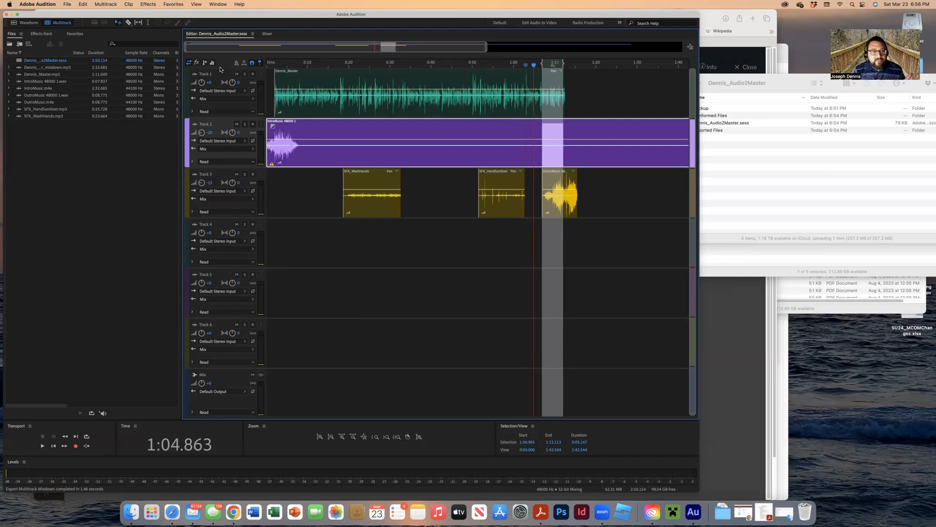
Set up another mixdown export of the entire session, choosing the Adobe Audition Work folder on the Desktop as its location
click(67, 4)
mouse_move(98, 155)
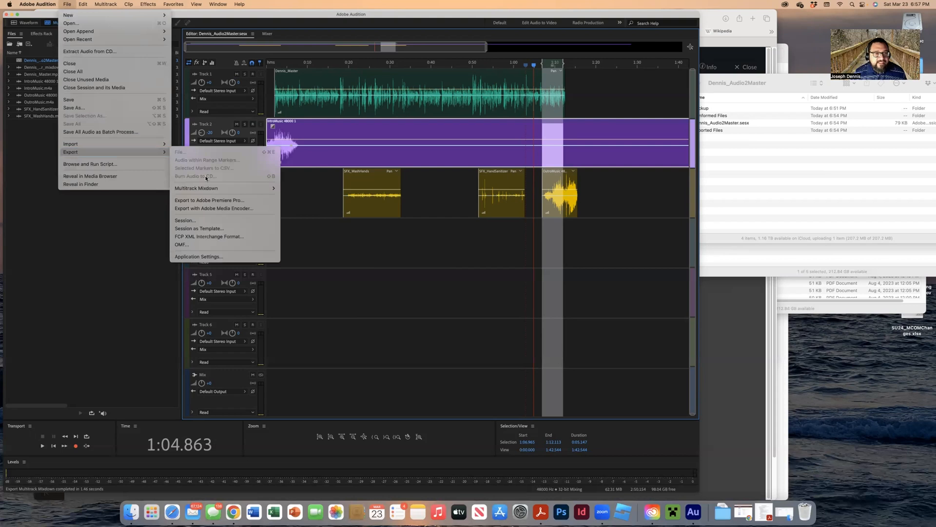
mouse_move(209, 189)
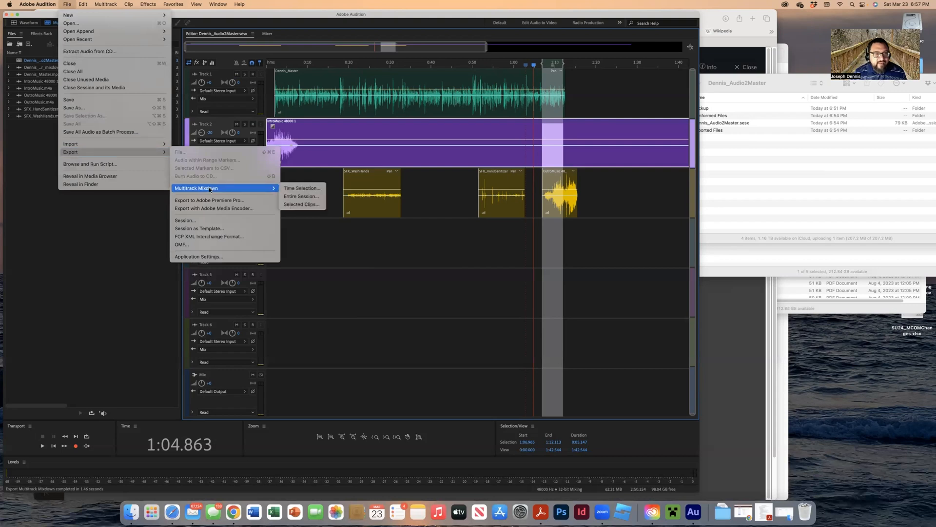
click(307, 196)
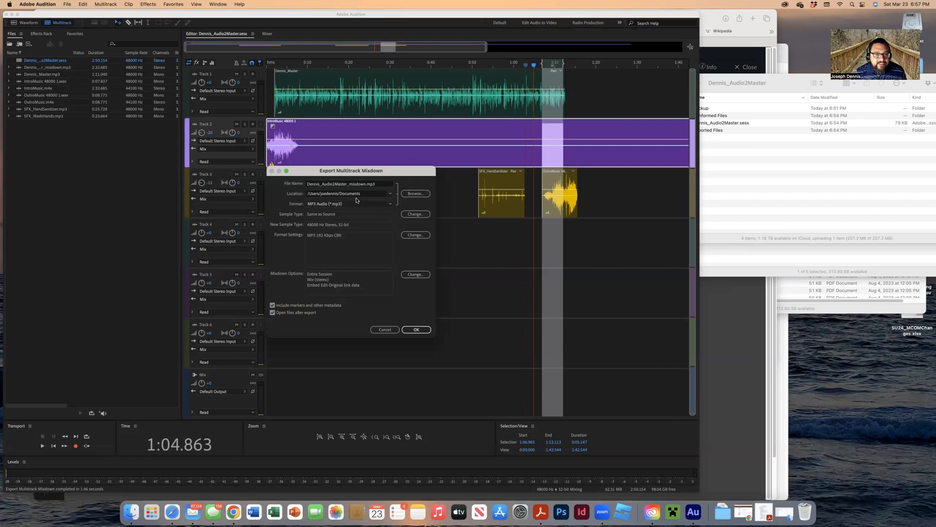
click(405, 194)
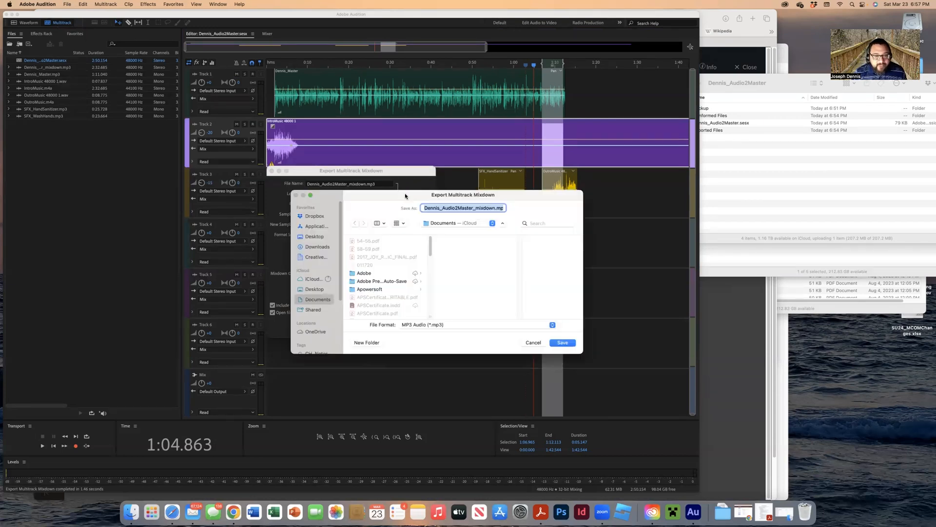
scroll(373, 286, down, 1)
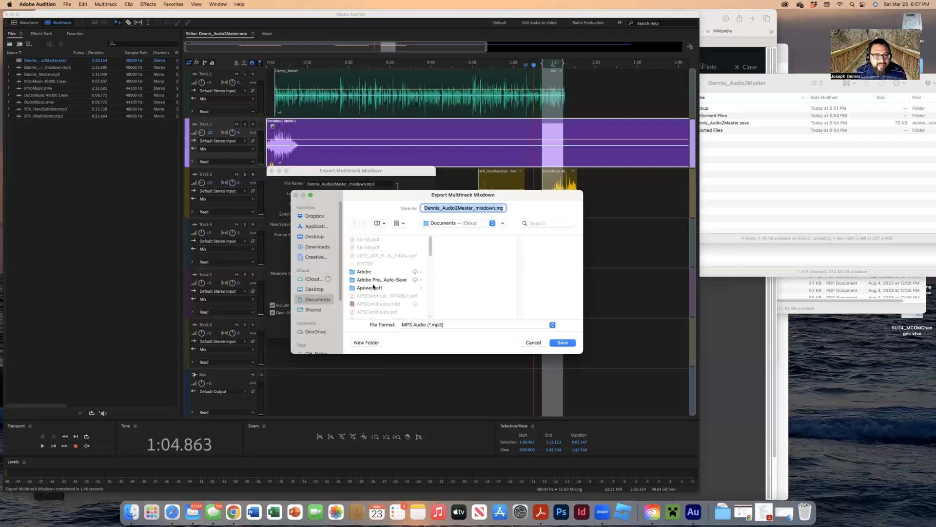
click(301, 281)
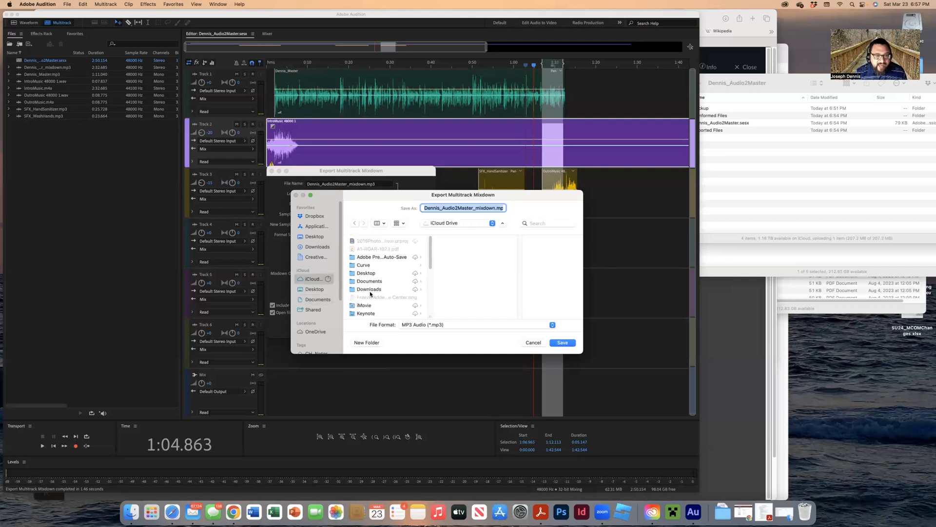
click(318, 236)
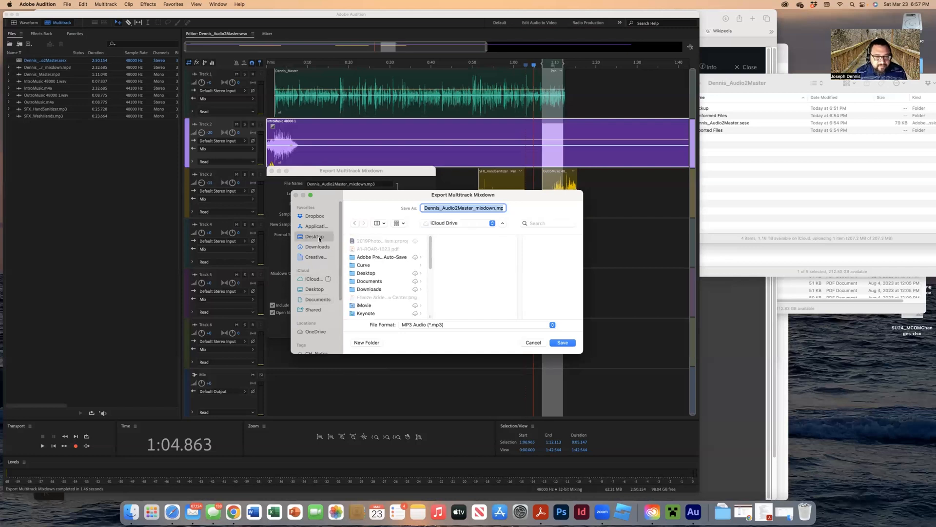
click(385, 241)
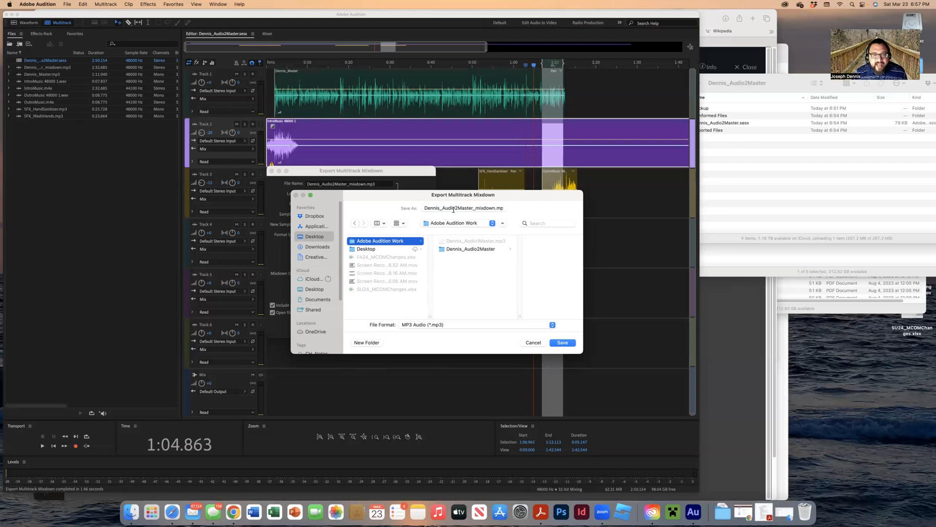
Keep MP3 Audio as the file format, confirm the save location and export the mixdown
drag(472, 208, 504, 210)
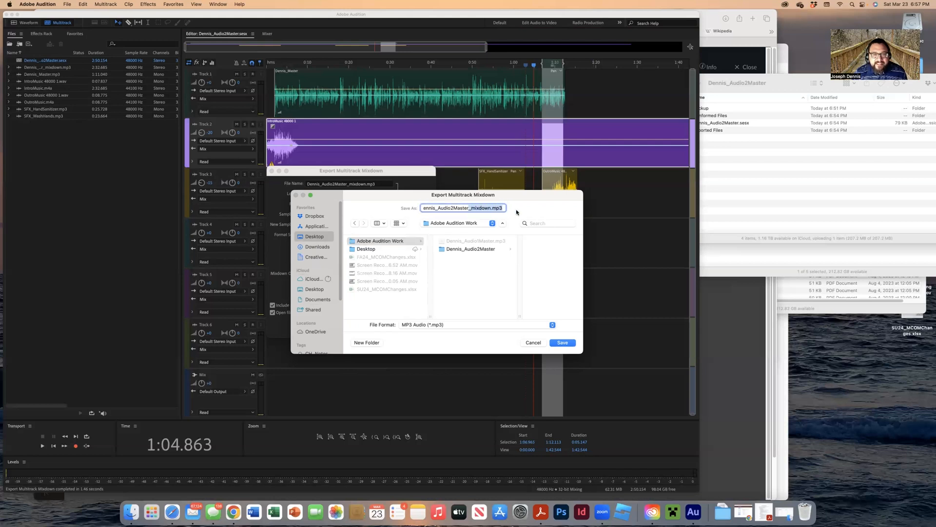
click(506, 326)
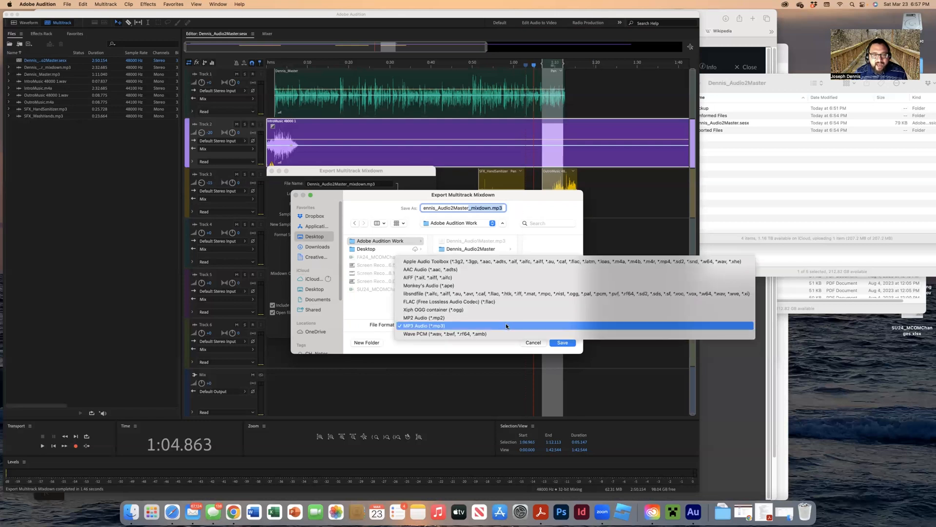
click(508, 324)
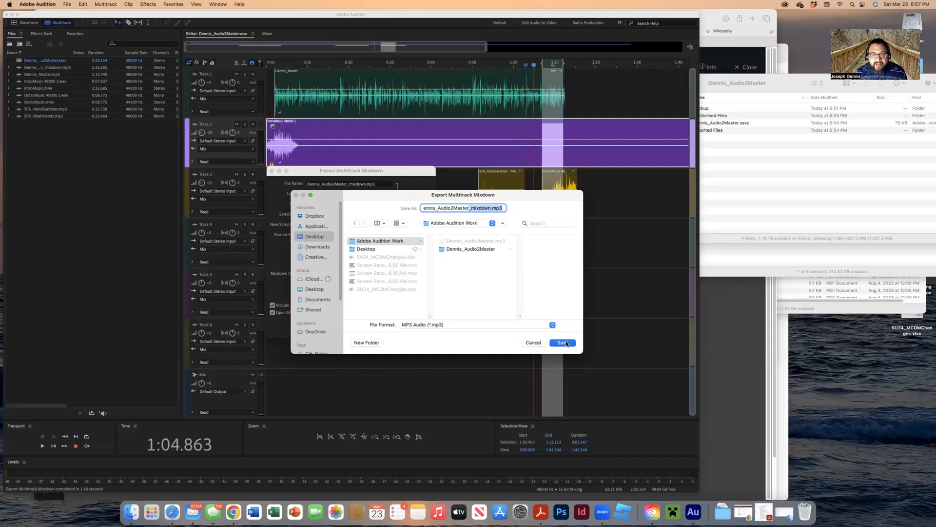
click(563, 343)
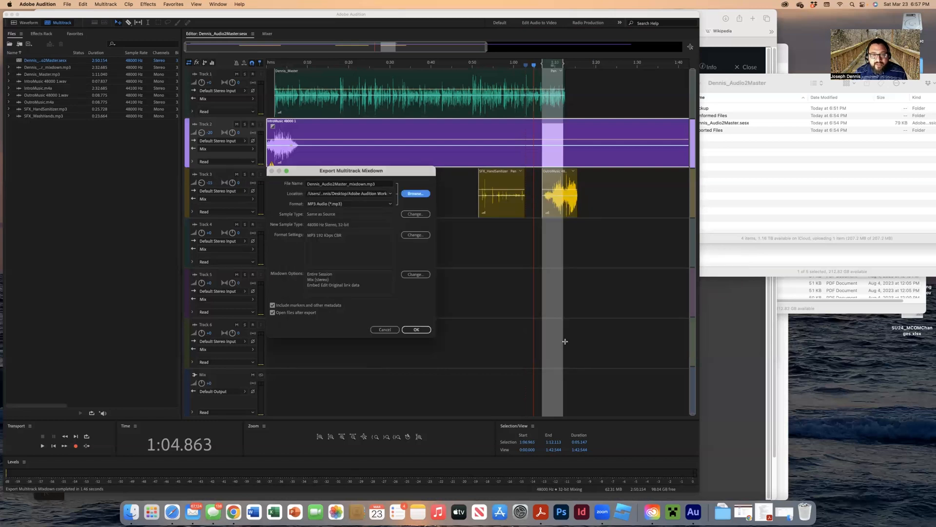
click(418, 330)
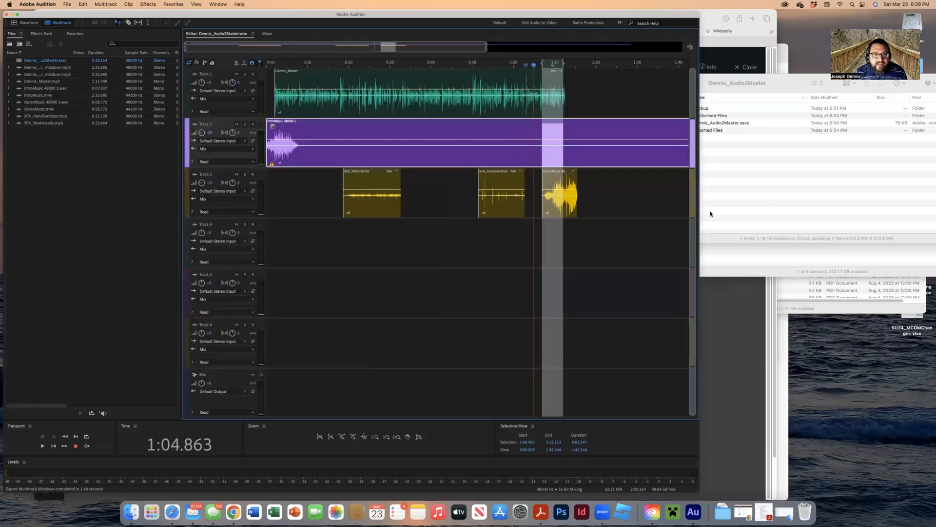
Switch to Finder, go back to the Adobe Audition Work folder and open the mixdown MP3 with QuickTime Player
click(747, 190)
click(687, 84)
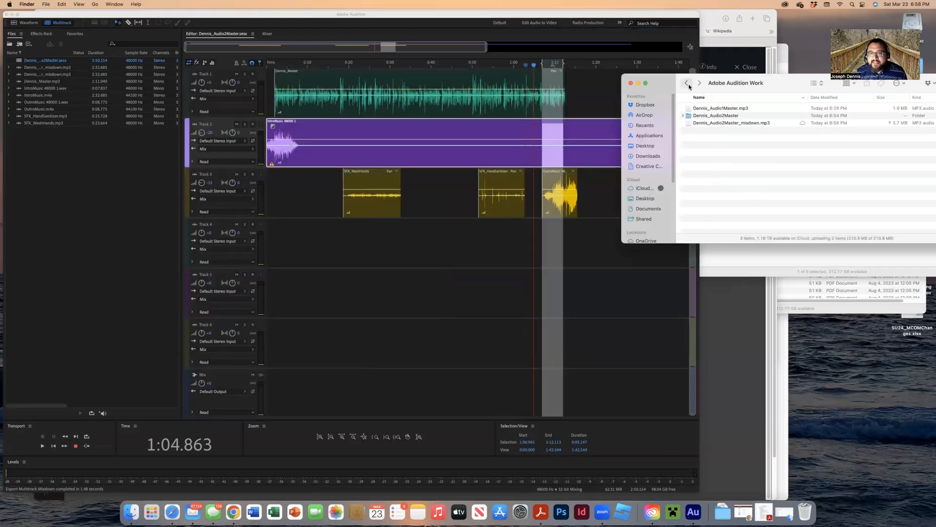
right_click(713, 122)
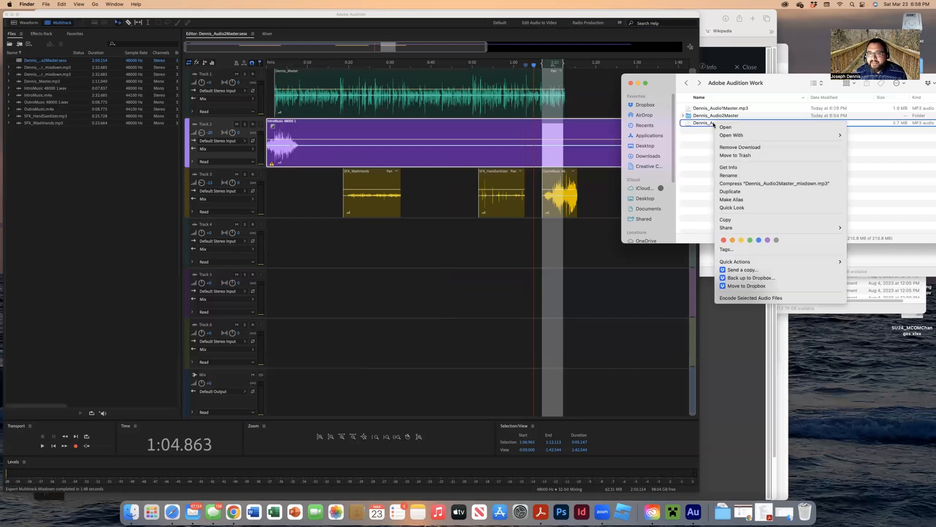
mouse_move(720, 138)
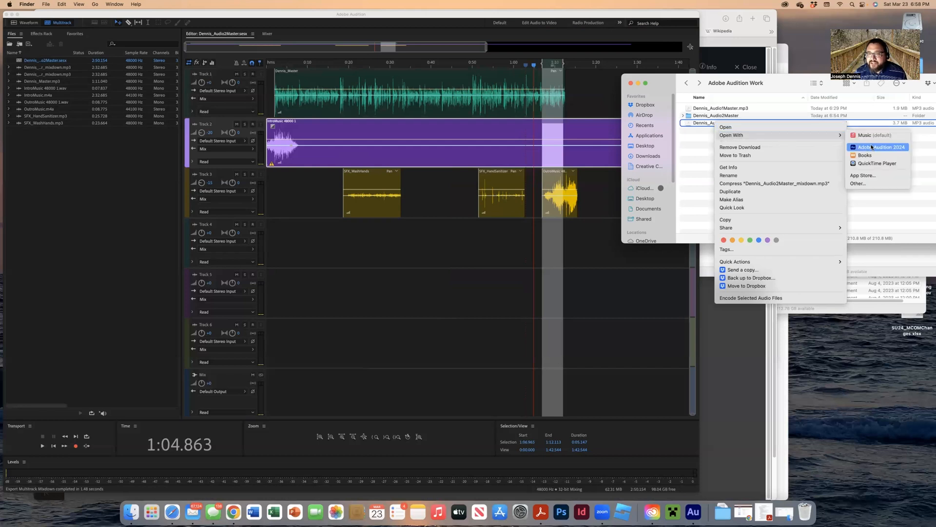
click(870, 163)
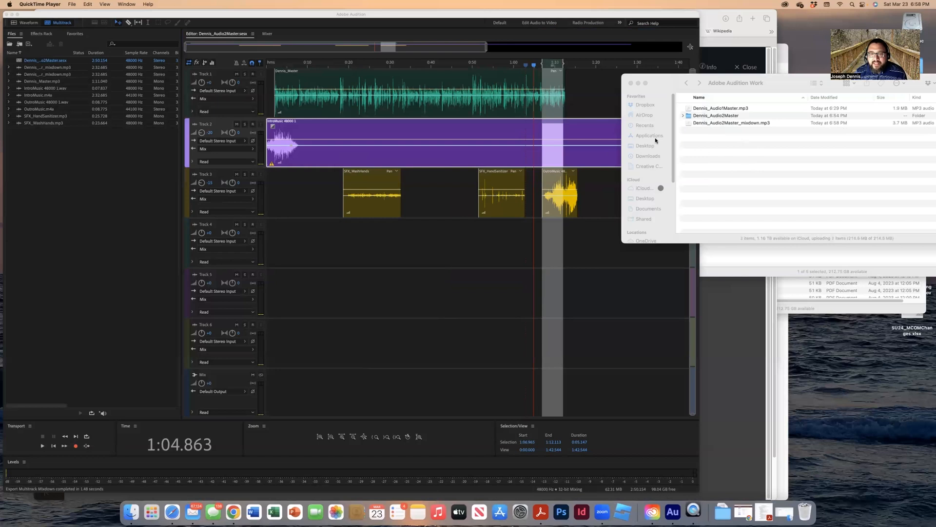
Play the exported mixdown in QuickTime Player and scrub forward and back to check its later portion
click(80, 78)
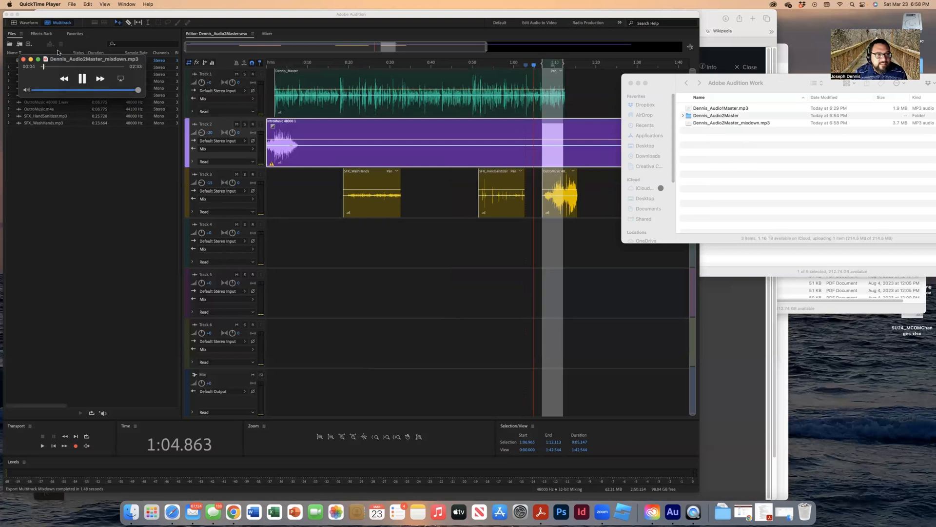
drag(44, 66, 102, 69)
drag(104, 67, 80, 69)
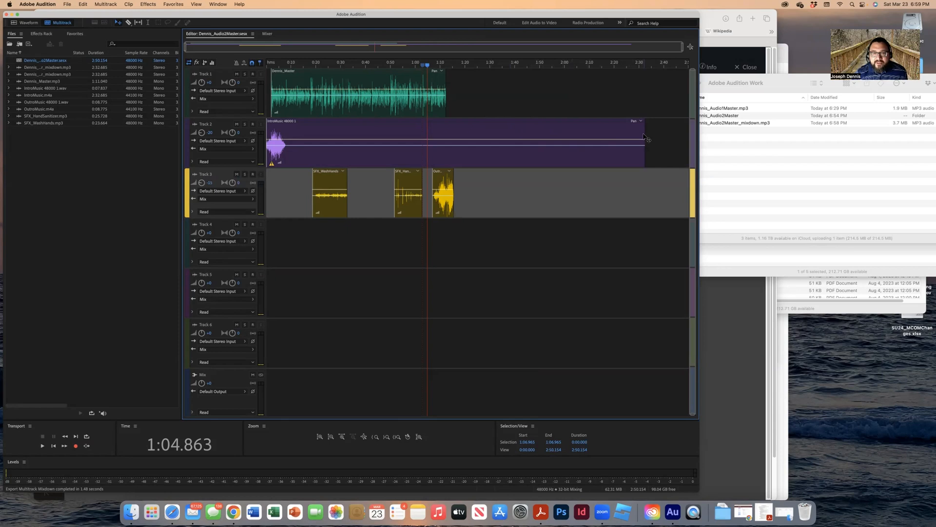
Trim the end of the IntroMusic clip on Track 2 back to about 12 seconds and deselect the clip
drag(647, 139, 296, 161)
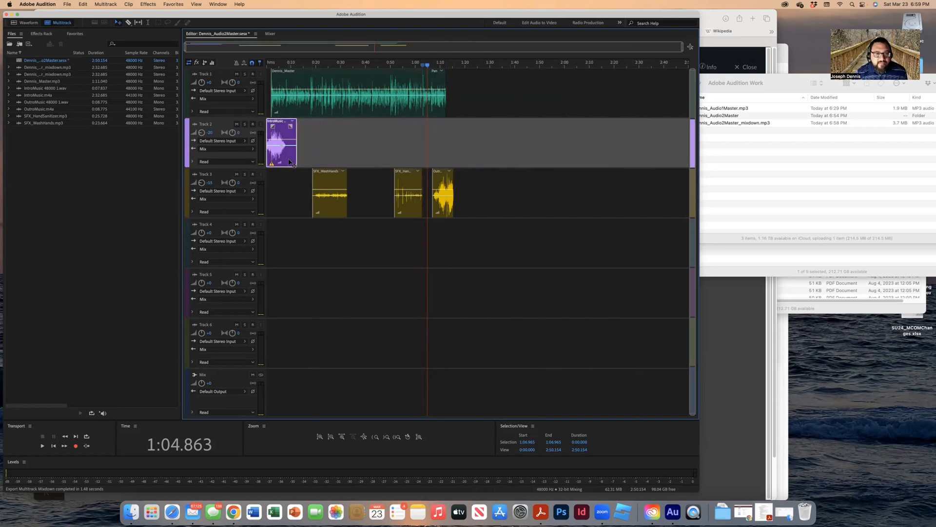
click(455, 309)
click(402, 147)
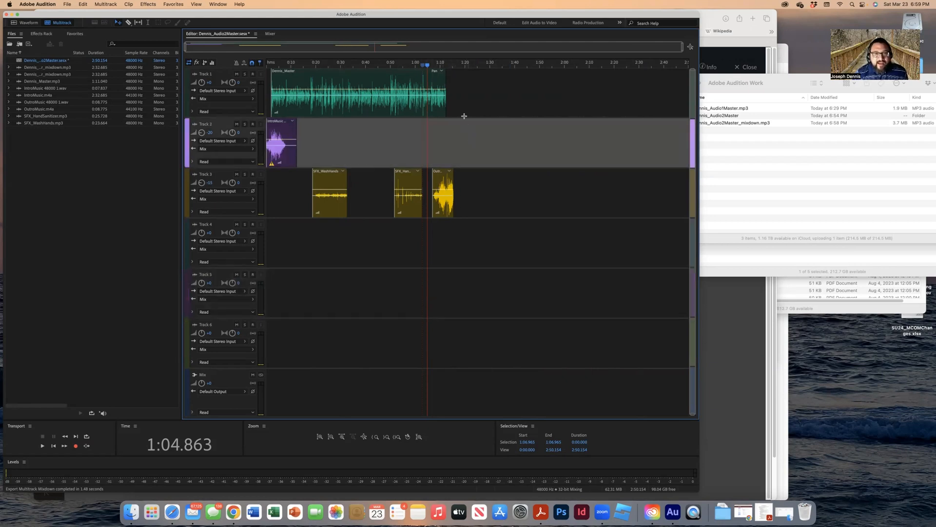
Place the playhead at the end of the outro clip at about 1:15.951 and save the session over its existing file
drag(428, 65, 455, 72)
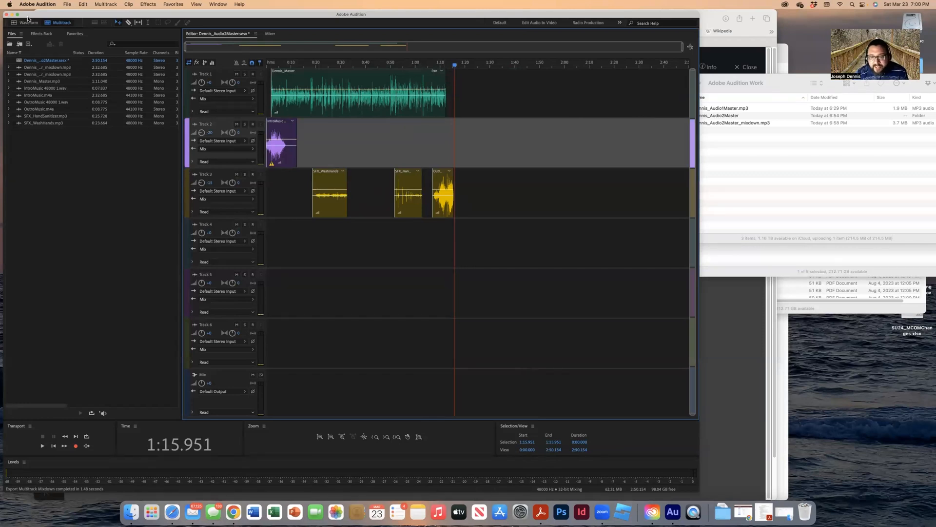
click(67, 4)
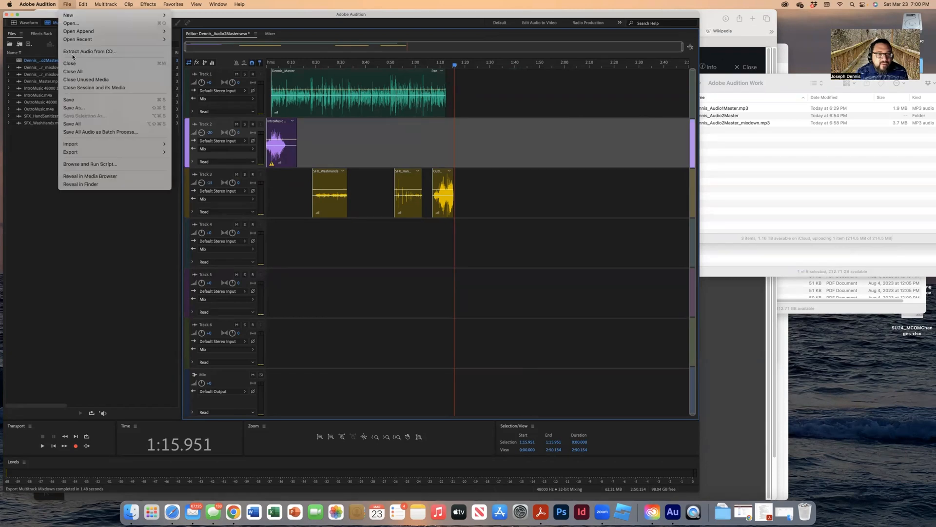
click(81, 108)
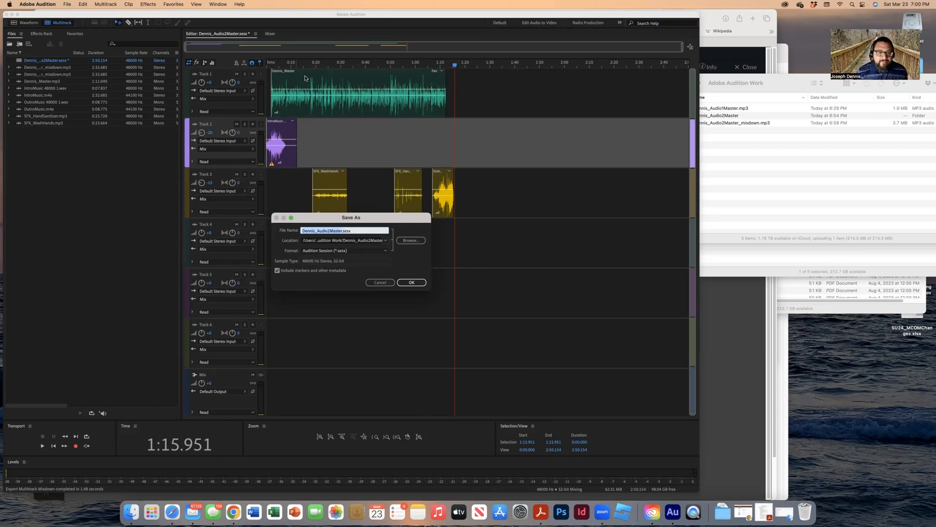
click(412, 283)
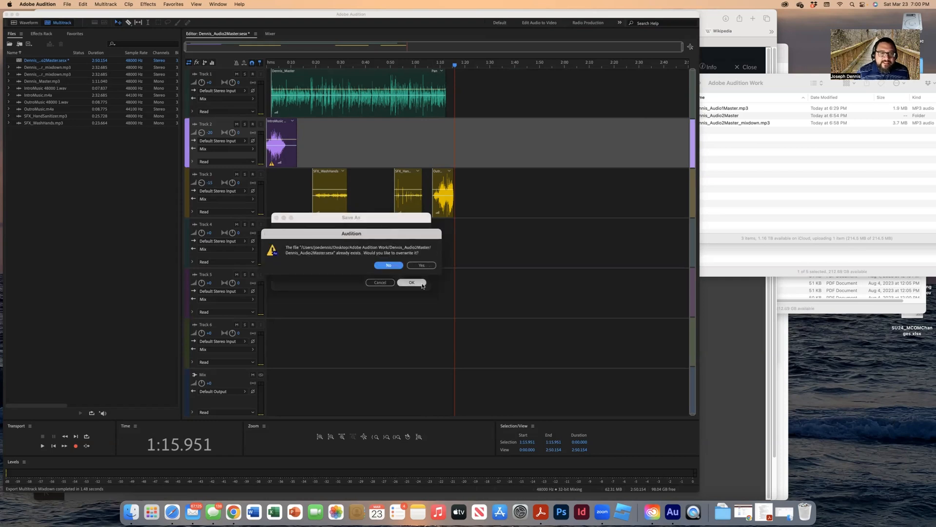
click(415, 264)
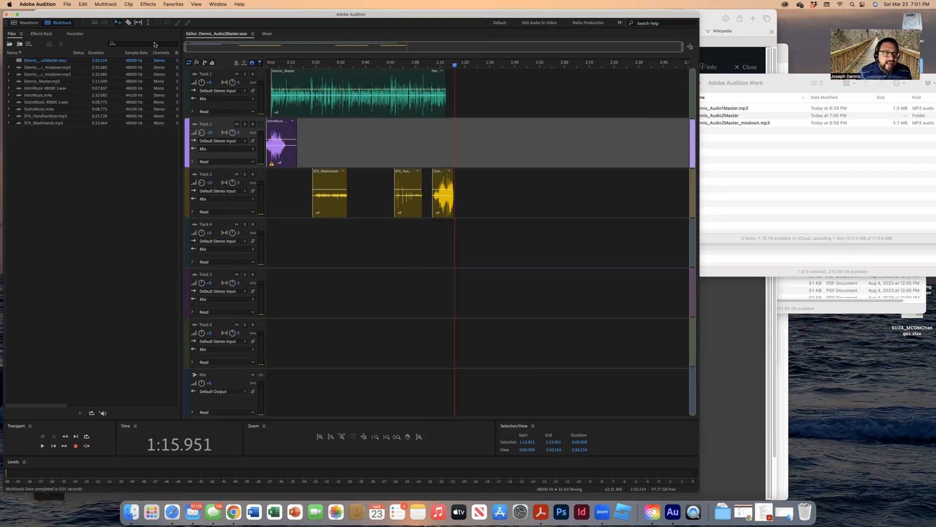
Start a multitrack mixdown export of the entire session and choose the Adobe Audition Work folder, agreeing to replace the existing MP3
click(68, 5)
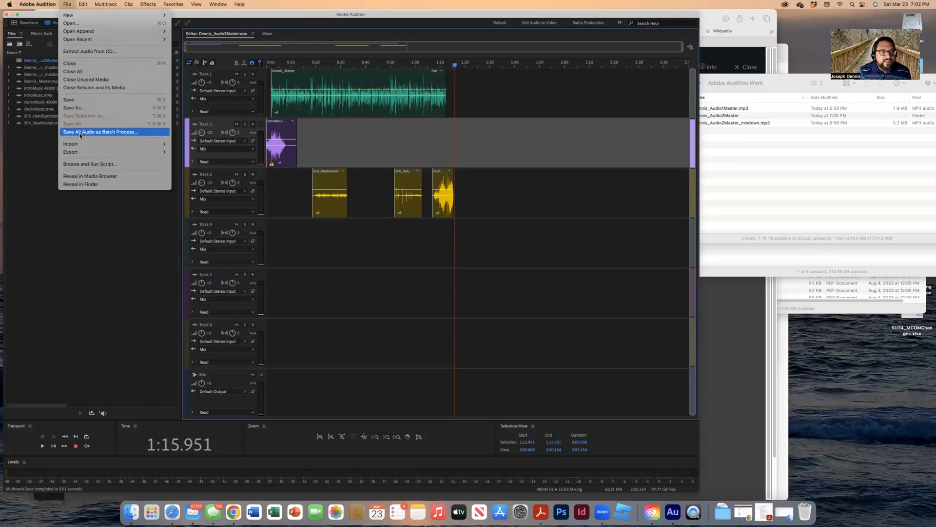
mouse_move(83, 154)
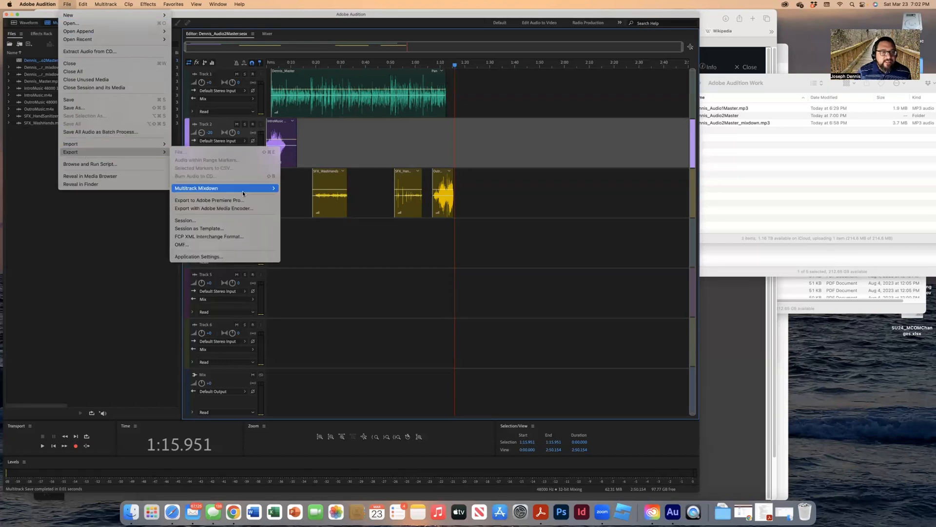
mouse_move(242, 191)
click(317, 195)
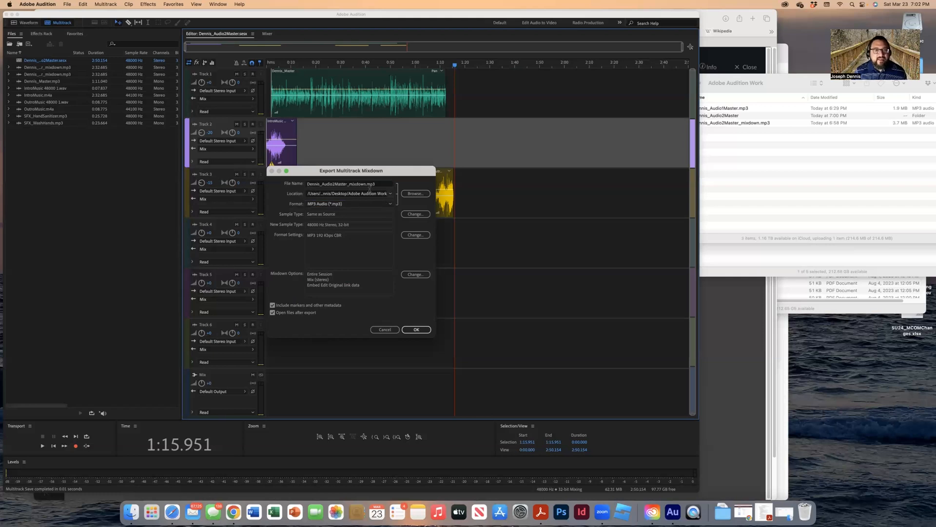
click(416, 194)
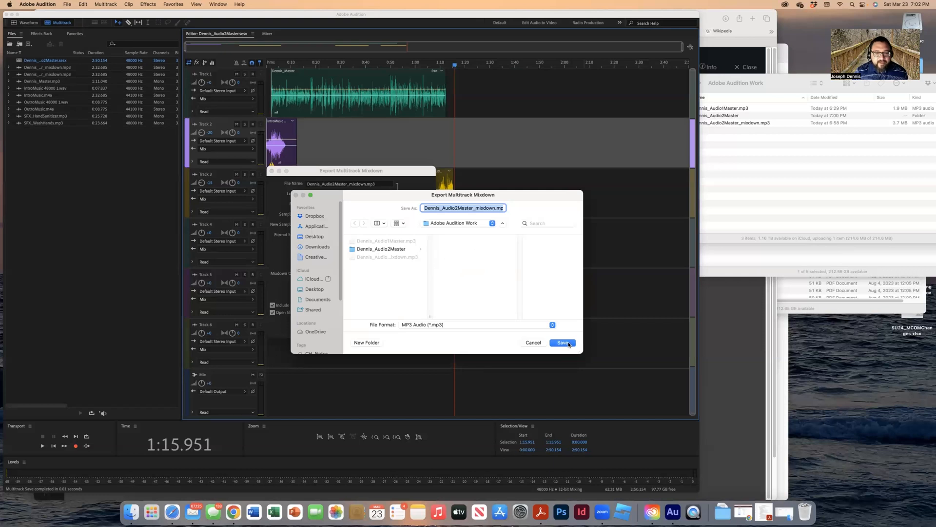
click(563, 343)
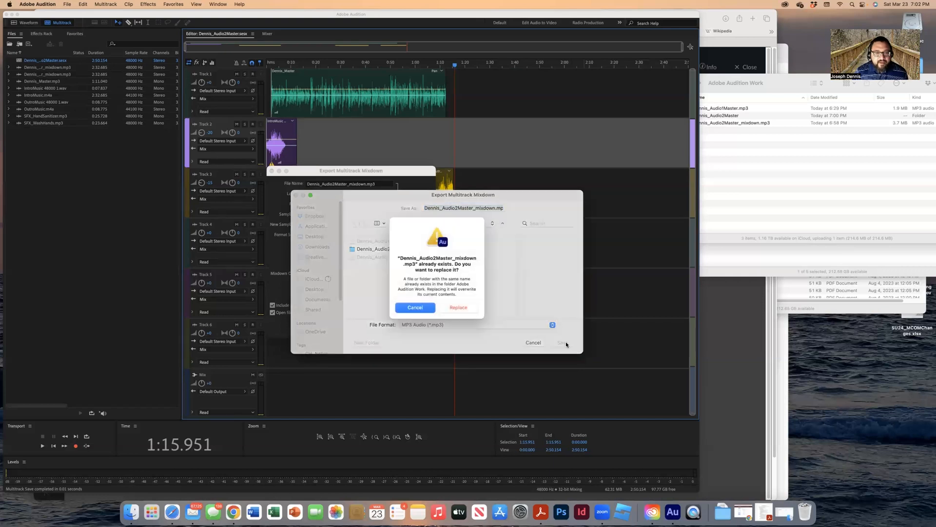
click(457, 311)
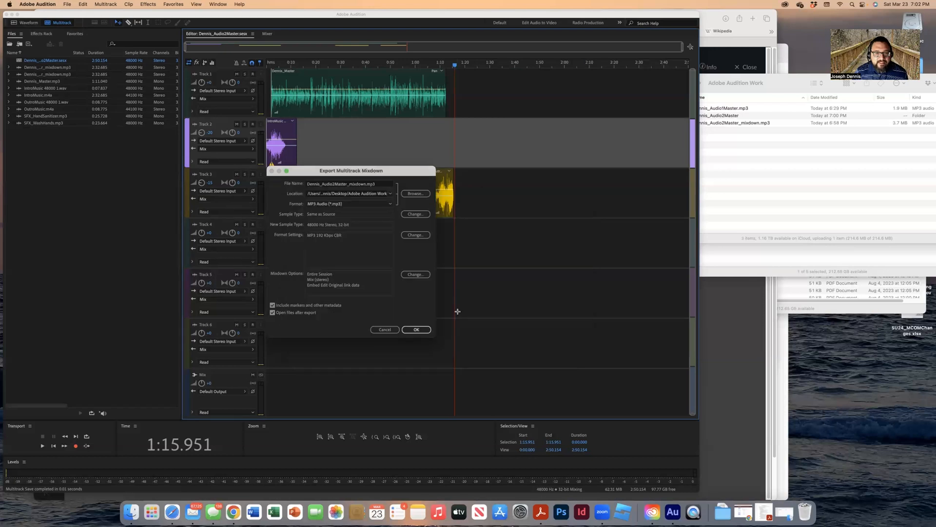
Keep MP3 Audio as the format, change the file name's suffix to "final" and export the mixdown
click(332, 207)
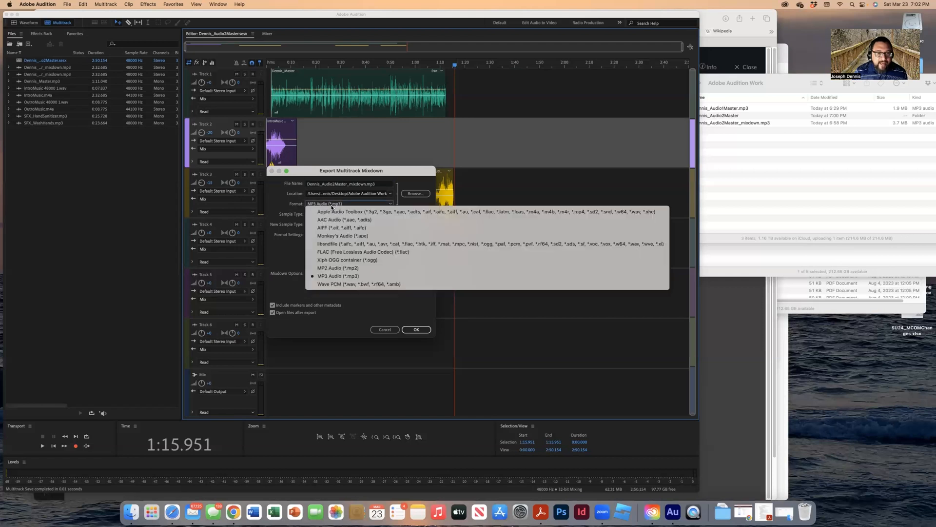
click(356, 276)
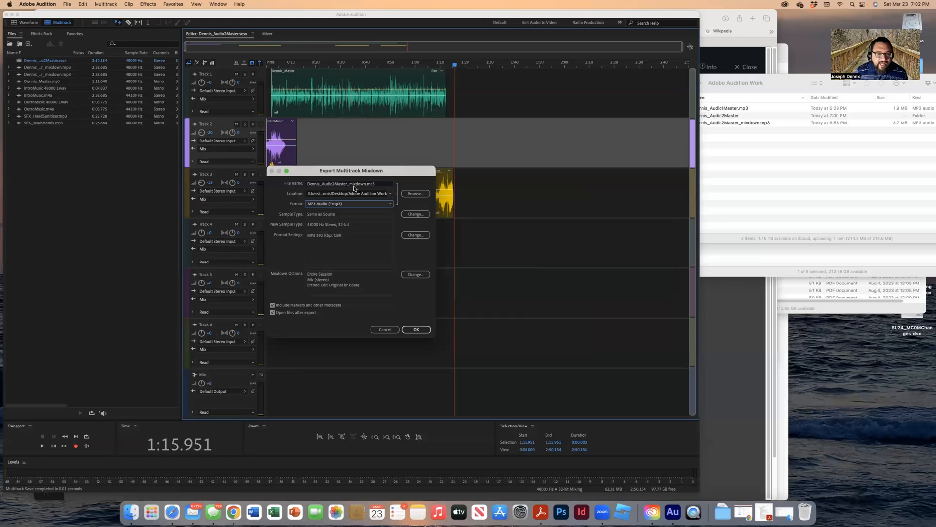
drag(348, 187, 364, 187)
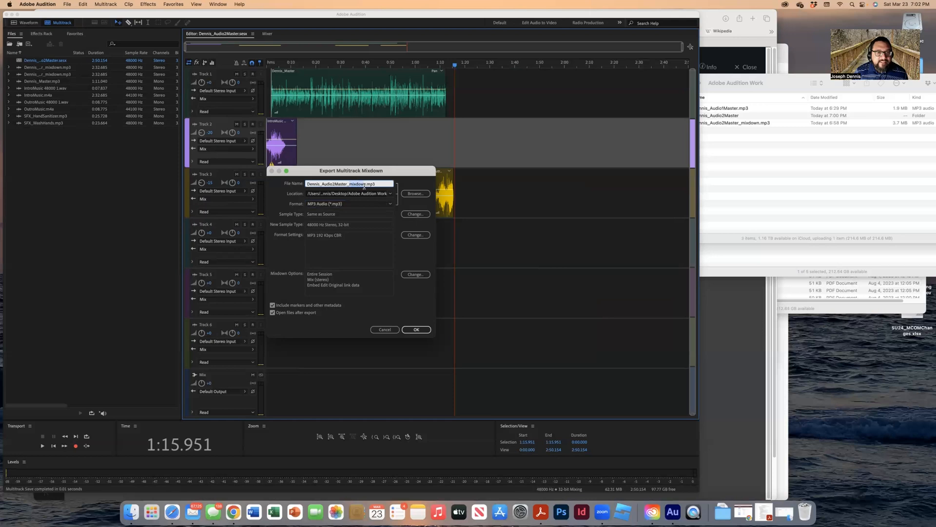
text(final)
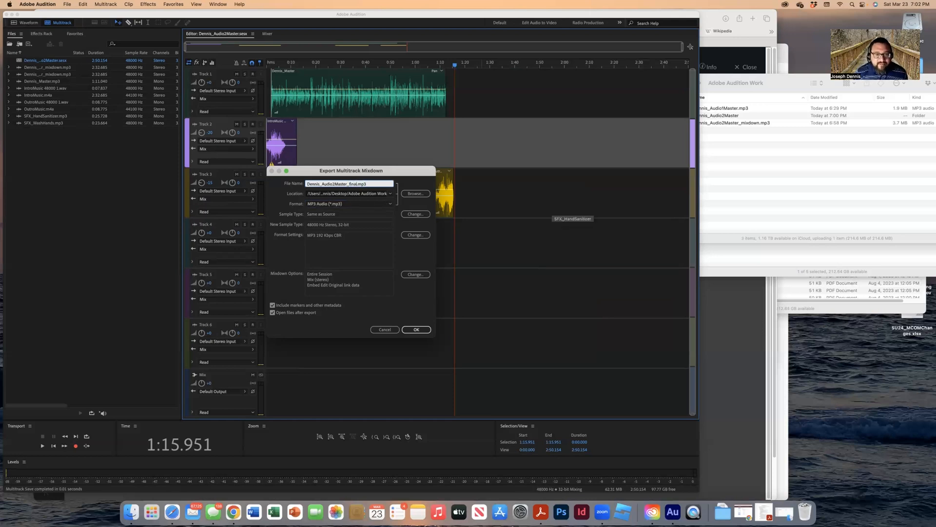
key(Return)
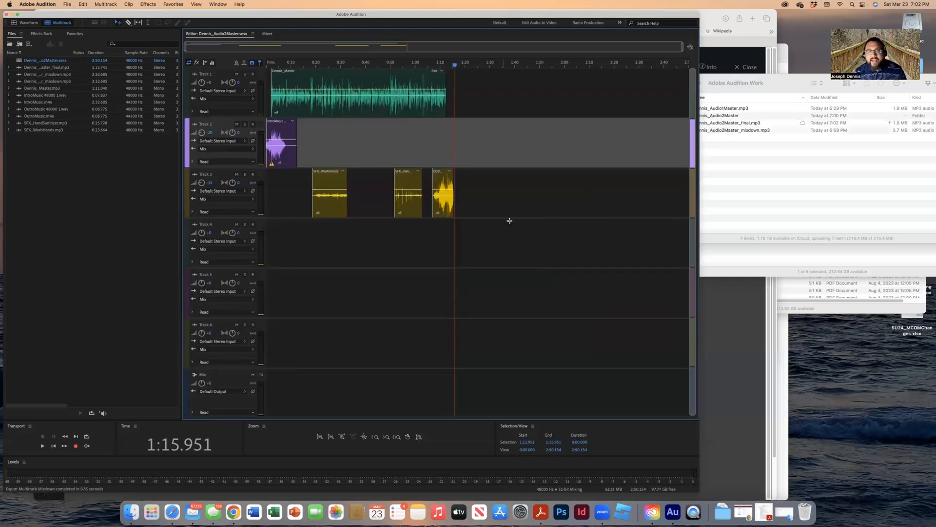
Switch to Finder and open the newly exported final MP3 from the Adobe Audition Work folder with QuickTime Player
click(754, 136)
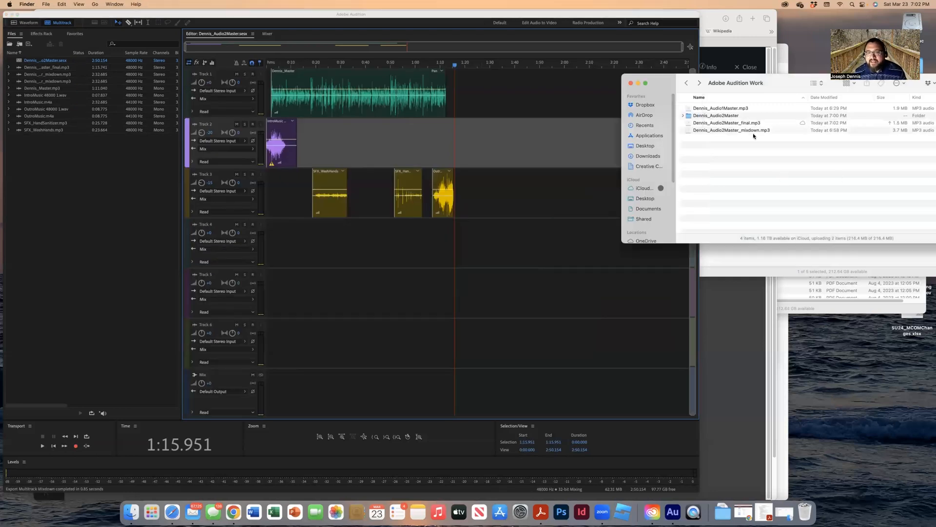
click(715, 125)
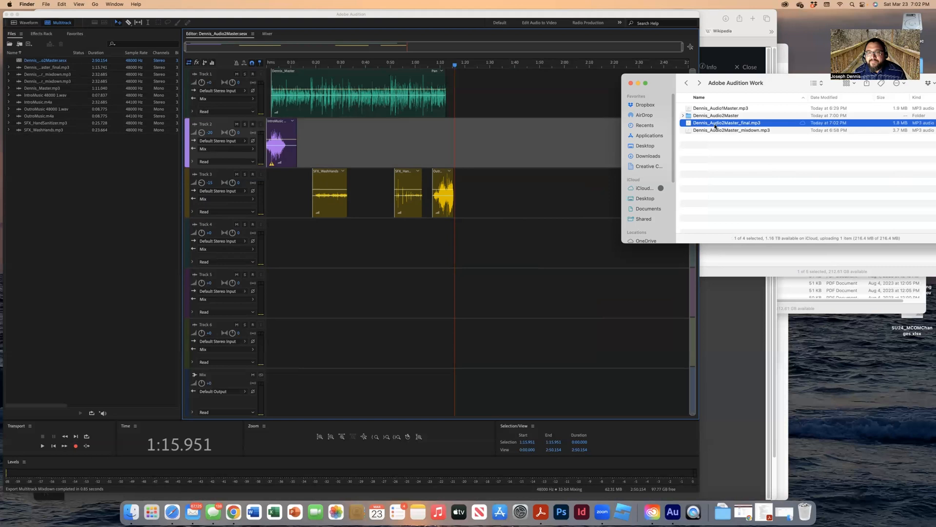
right_click(715, 126)
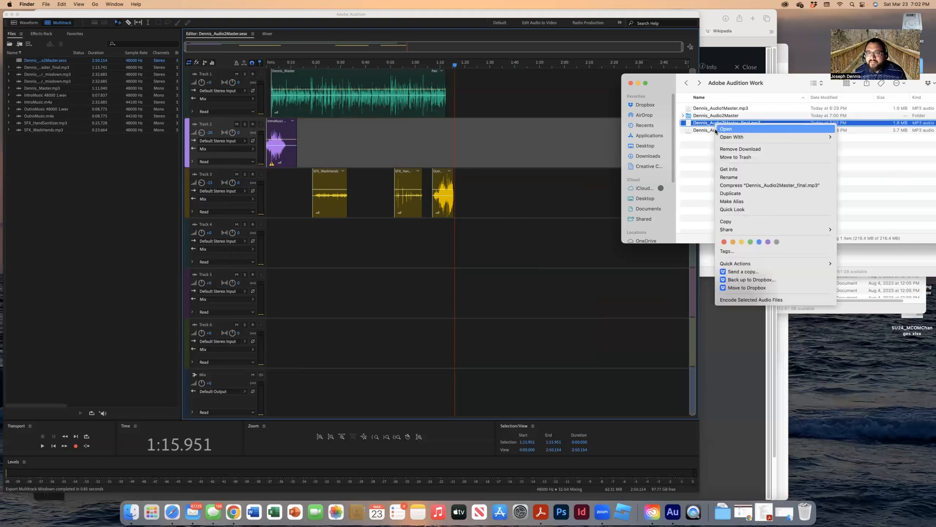
mouse_move(796, 142)
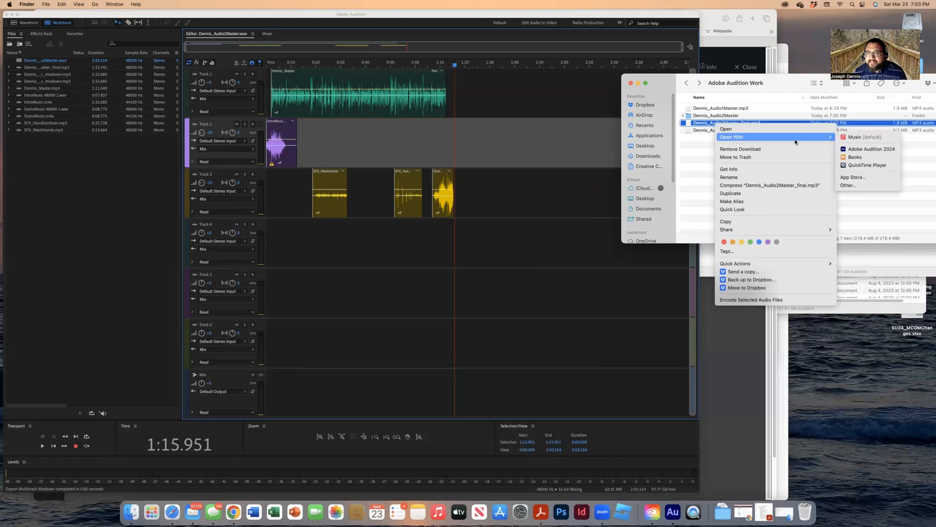
click(867, 165)
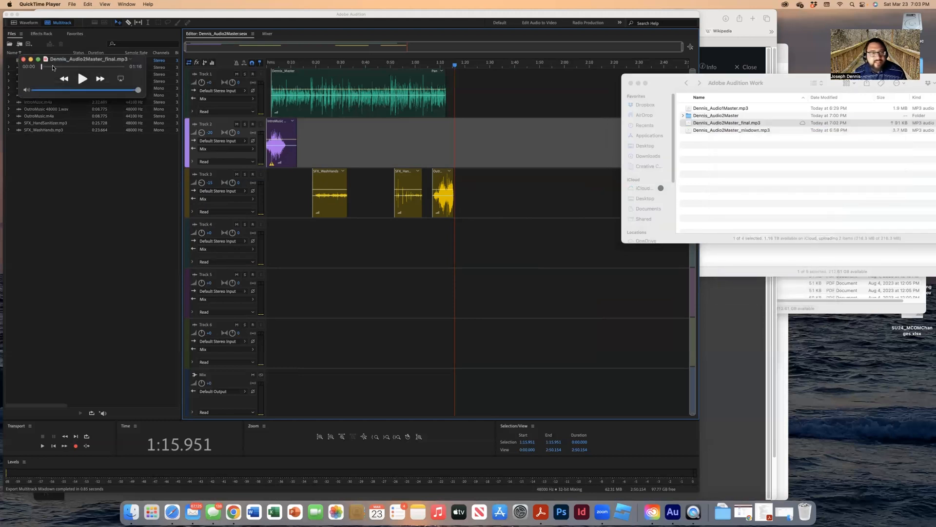
Play the final MP3 in QuickTime Player, scrub ahead through its later portion to the ending, and close the player window
click(83, 79)
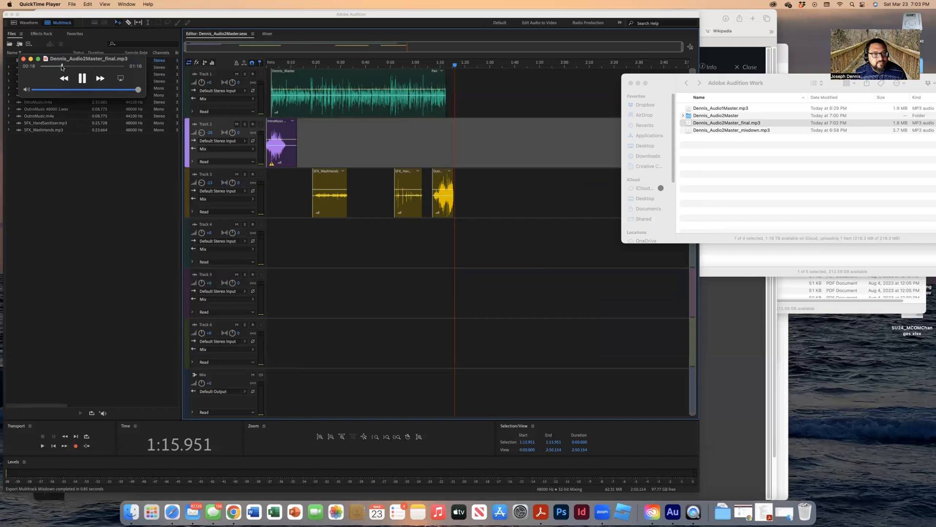
drag(62, 67, 100, 71)
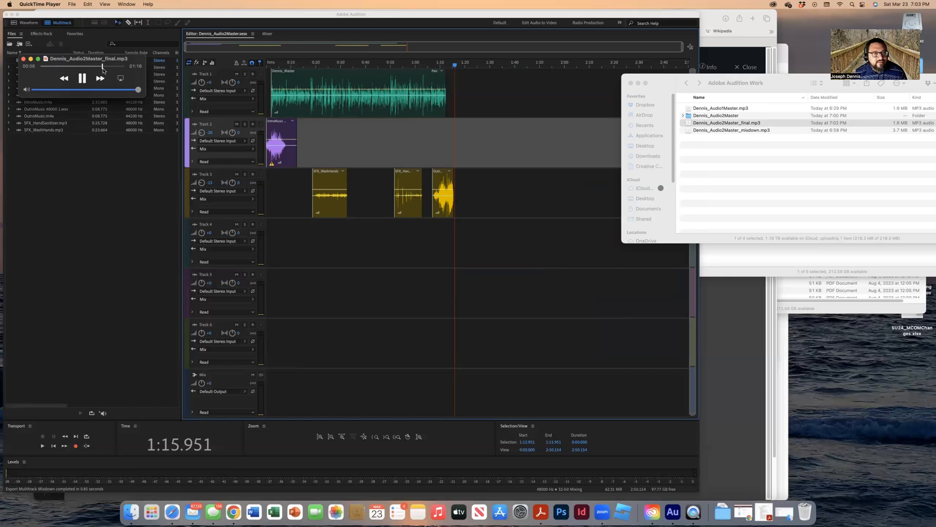
drag(104, 69, 113, 70)
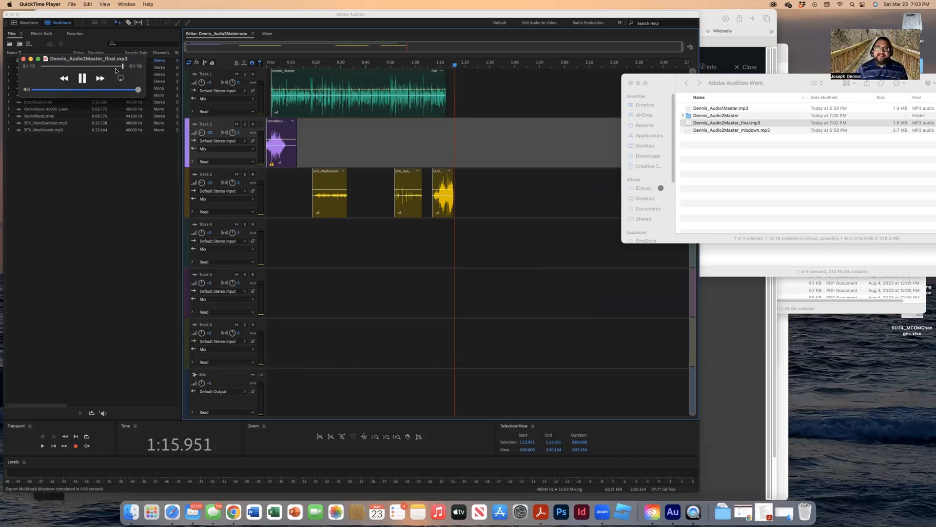
click(22, 58)
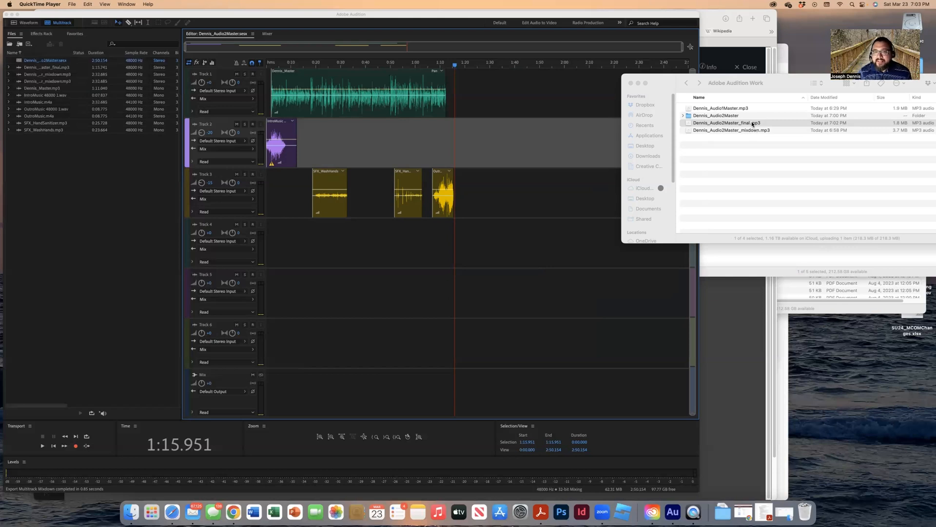